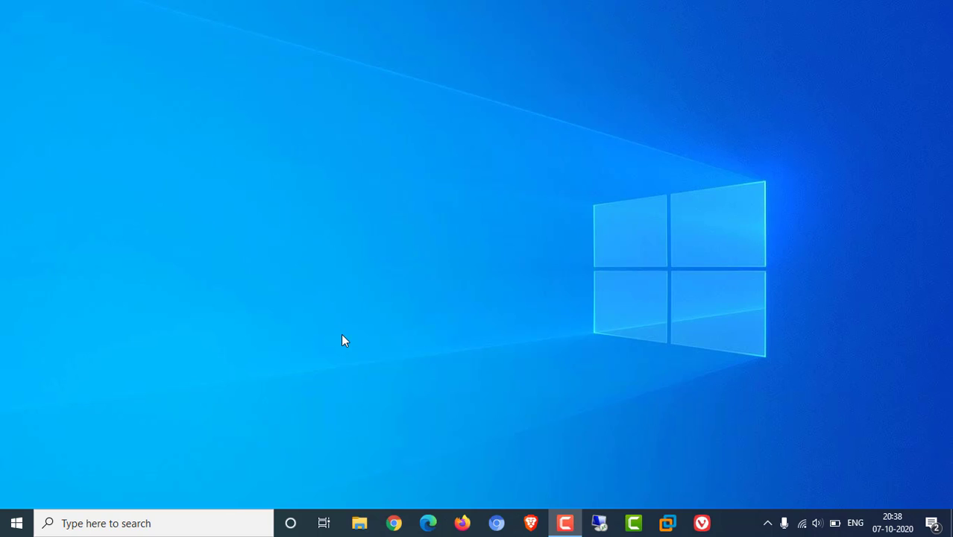
Open the Azure portal in Chrome and sign in with the account e-mail and password, staying signed in
click(401, 528)
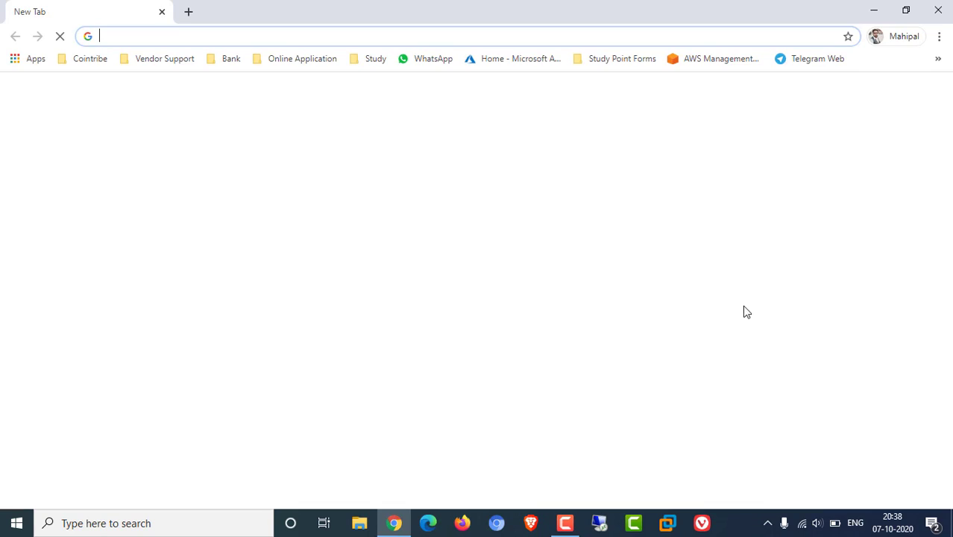
click(519, 59)
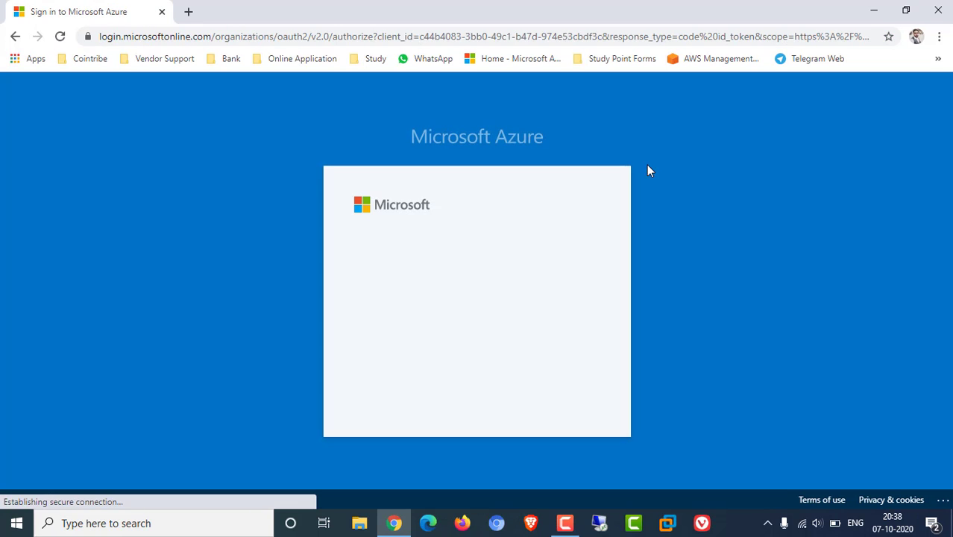
click(458, 250)
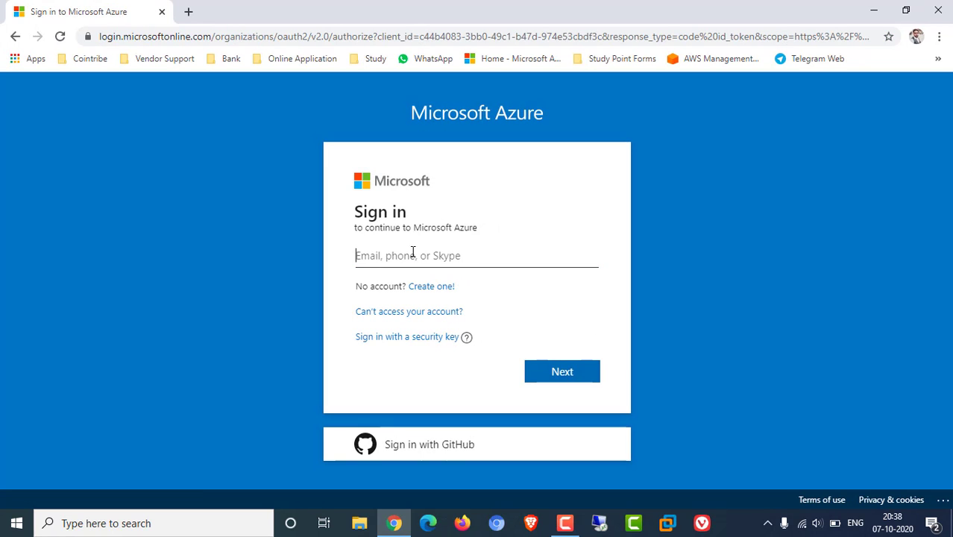
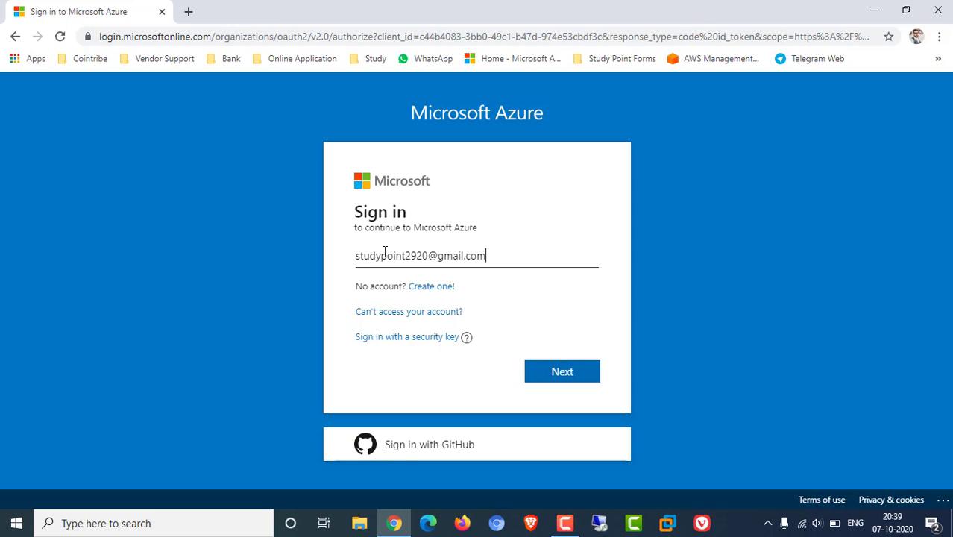
key(Return)
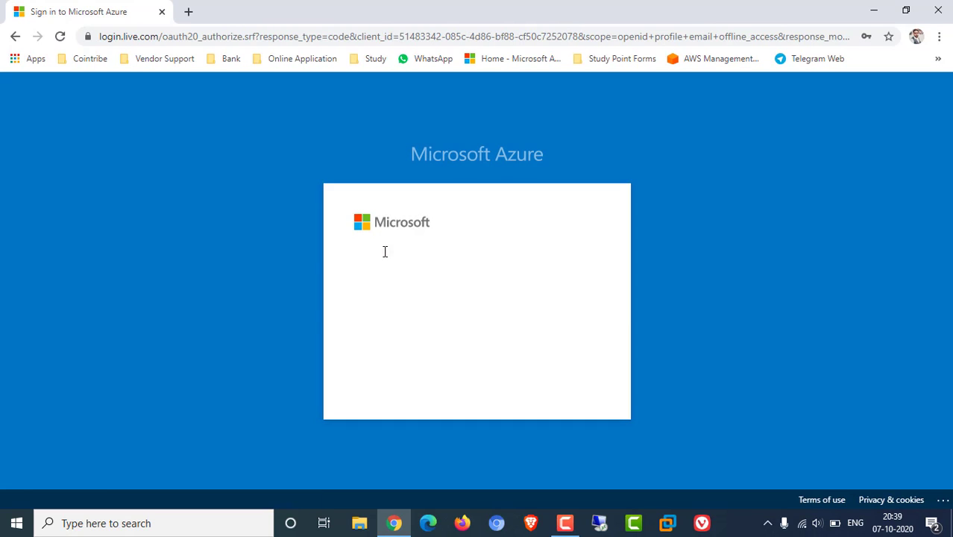
text(•)
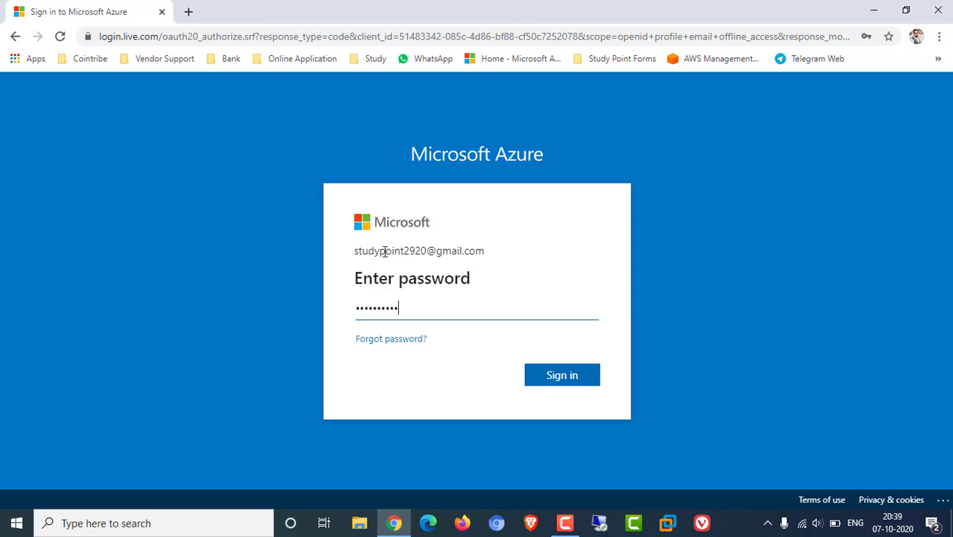
key(Return)
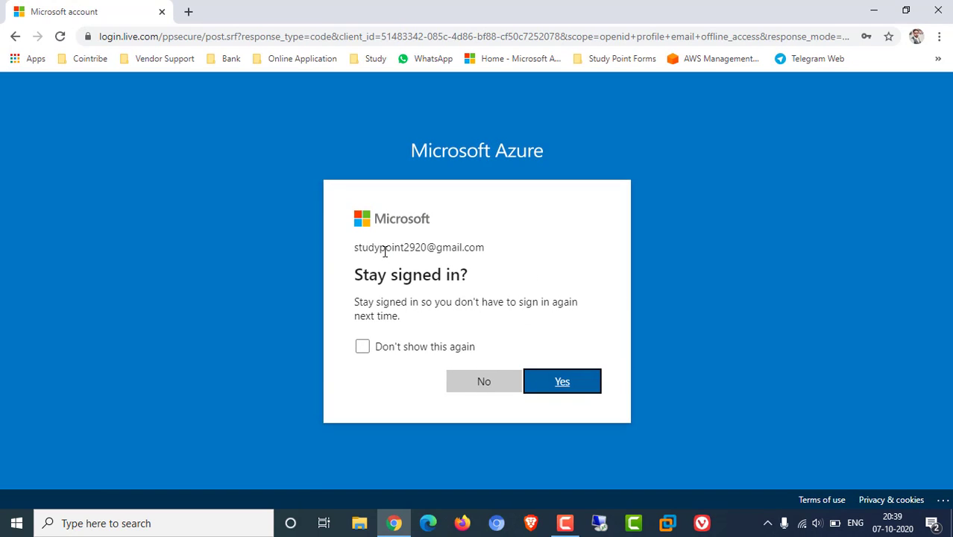
click(434, 347)
click(543, 382)
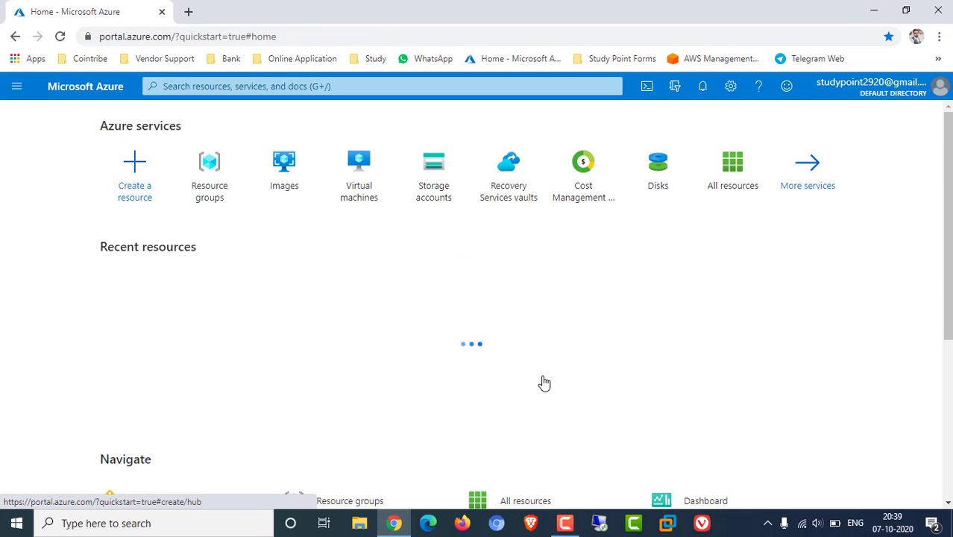
Launch Notepad from Run and write '1. Create Virtual Machine In Azure' as the first line
key(super+r)
text(no)
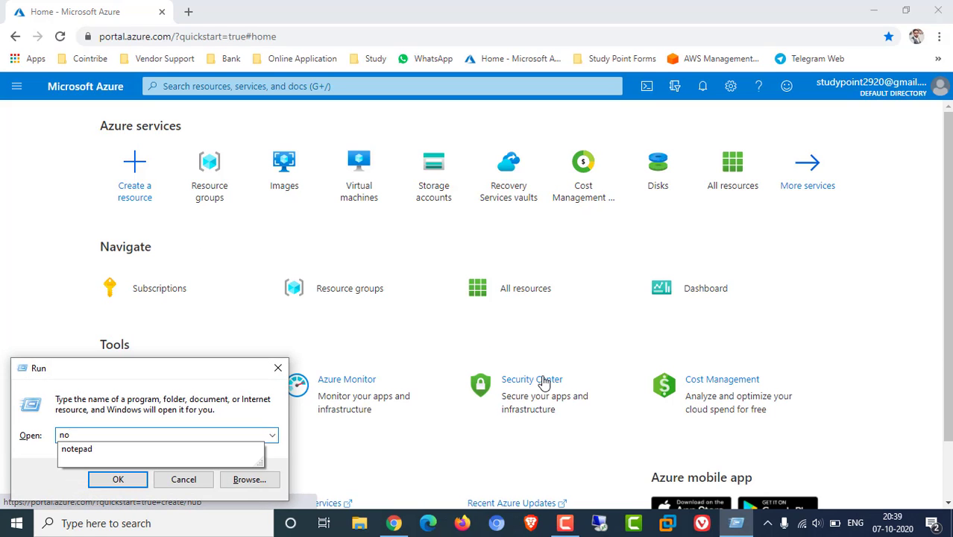
key(Down)
key(Return)
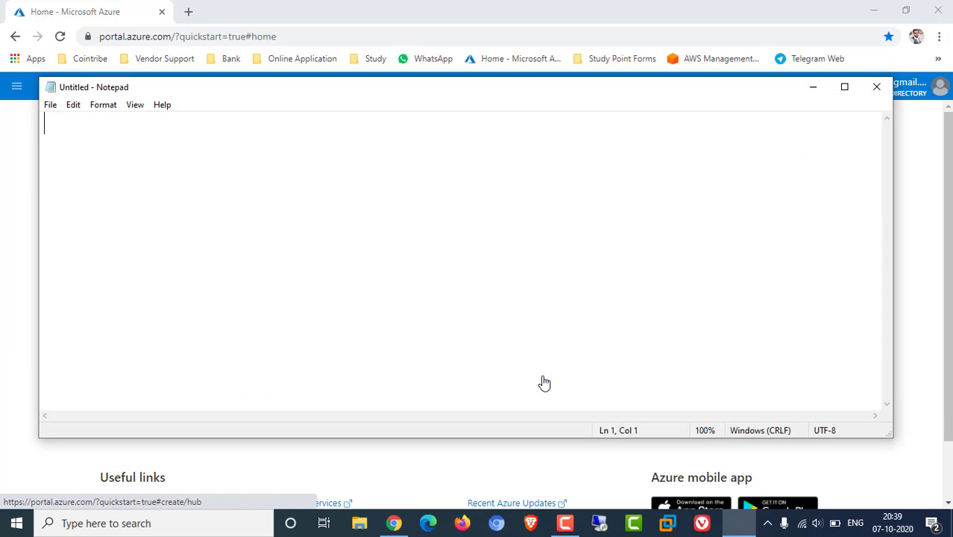
text(1. )
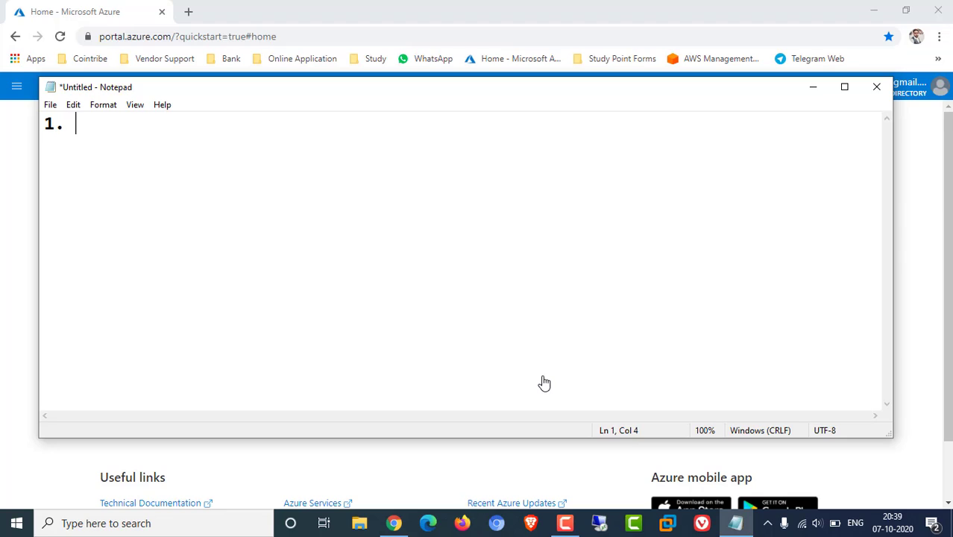
text(Create )
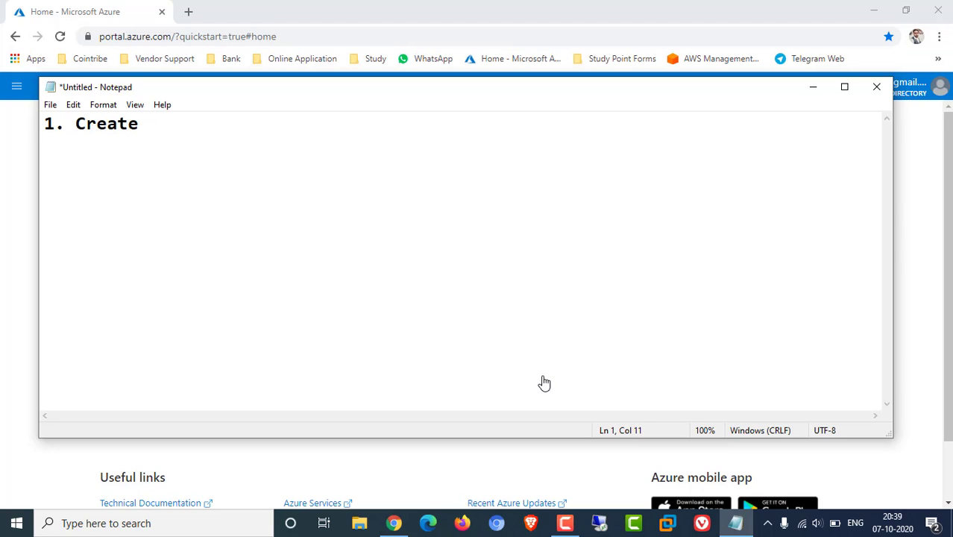
text(Virtual Ma)
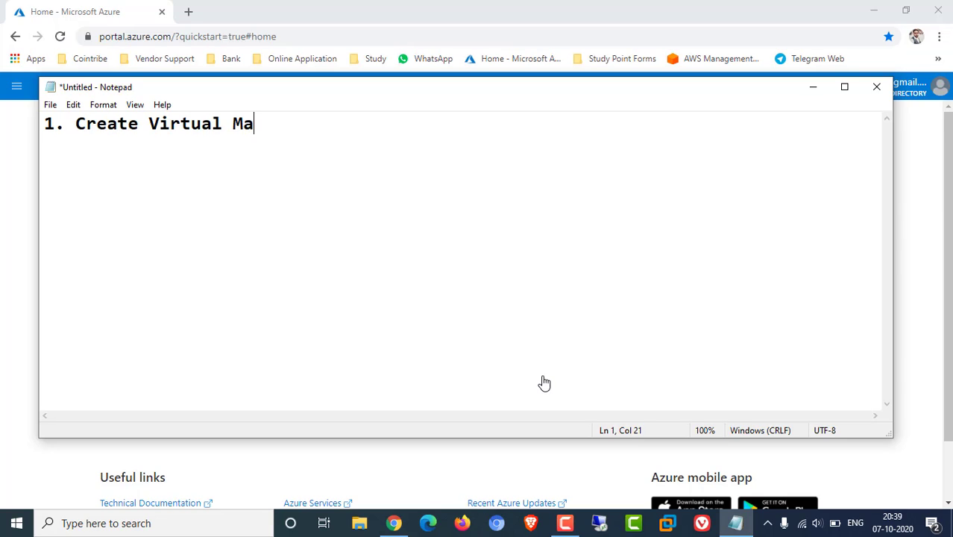
text(chine In Azure)
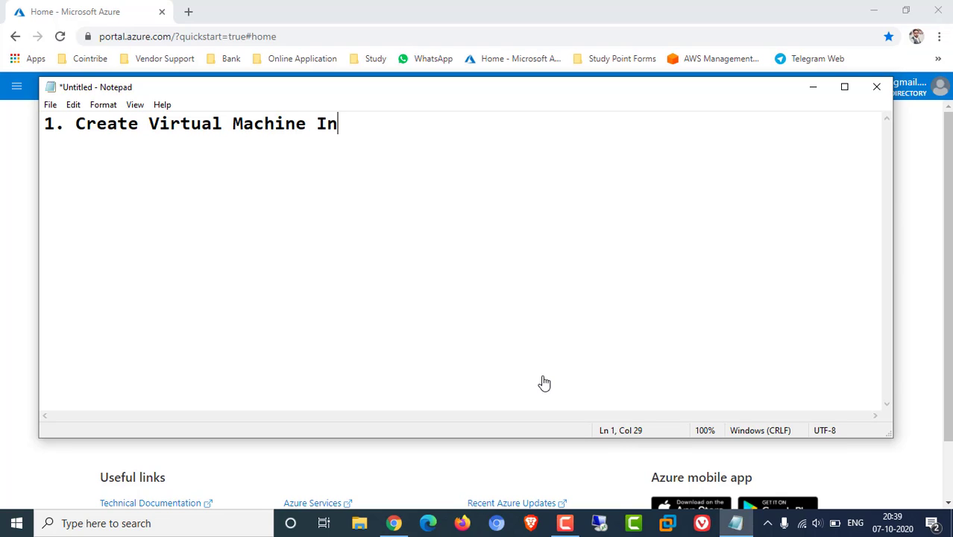
key(Return)
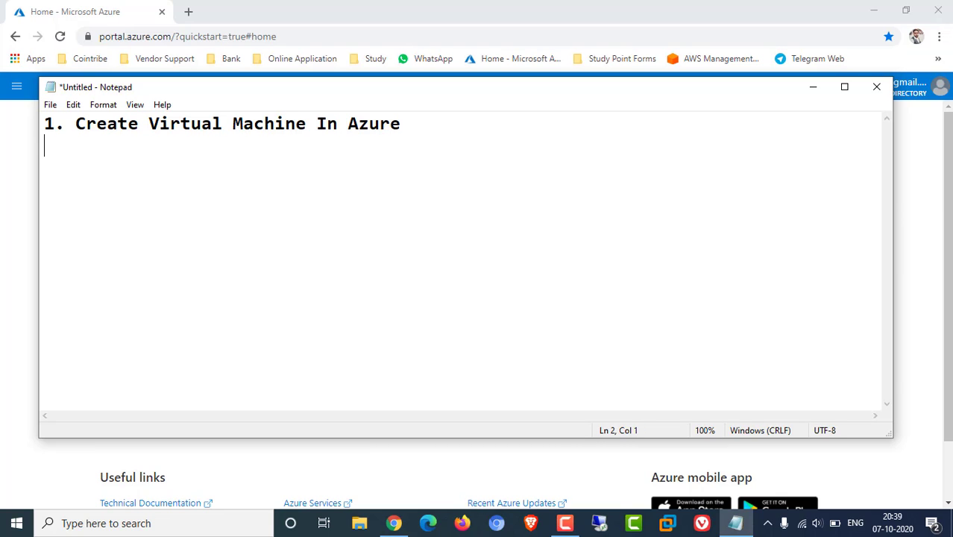
click(3, 237)
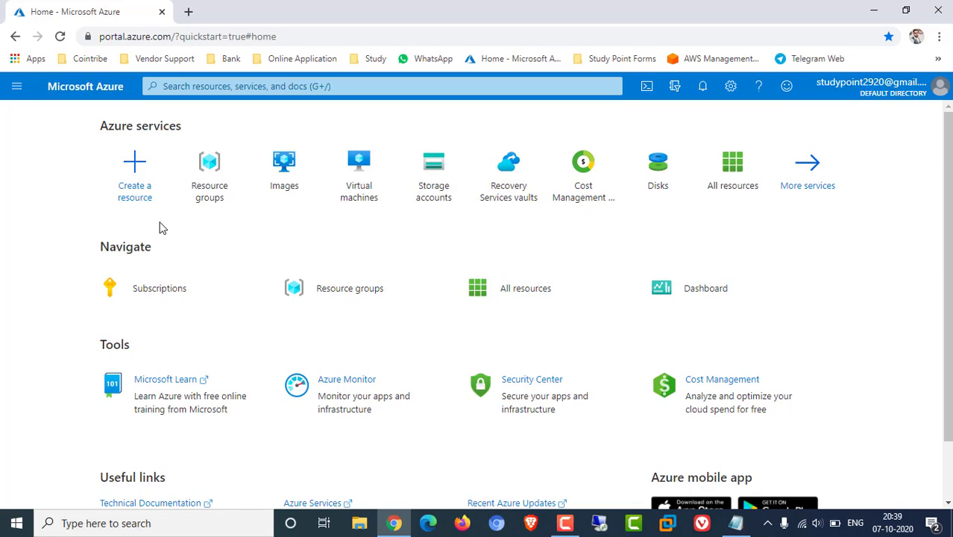
From the Virtual machines list, choose Add > Virtual machine
click(358, 185)
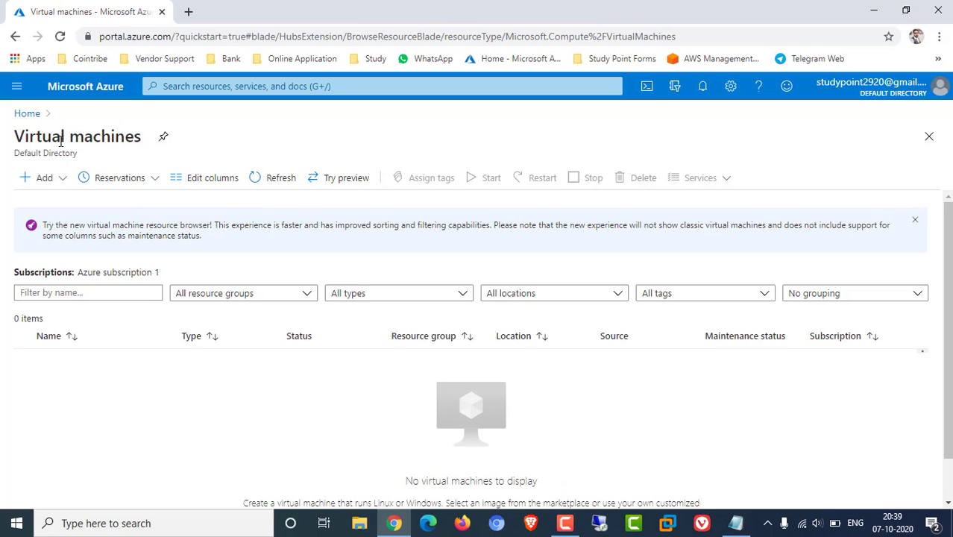
click(31, 183)
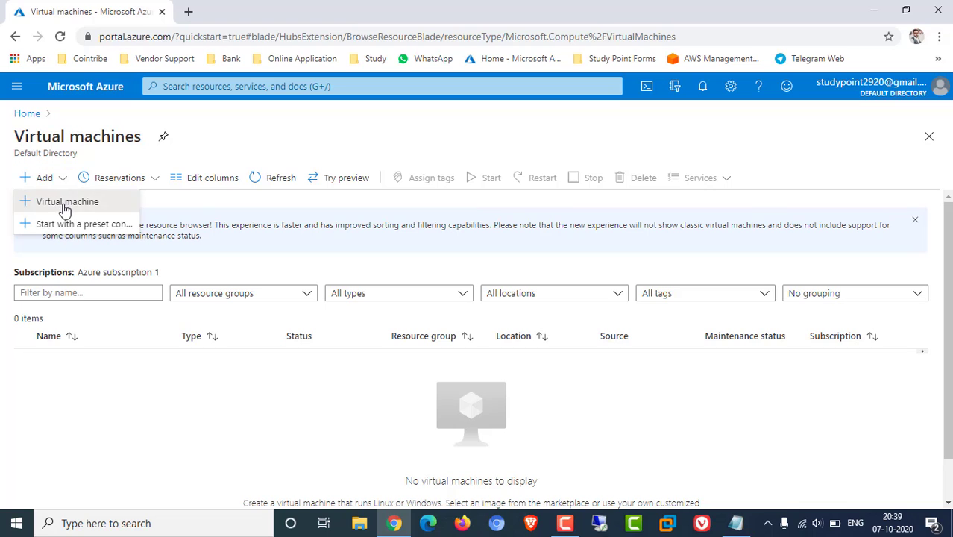
click(65, 209)
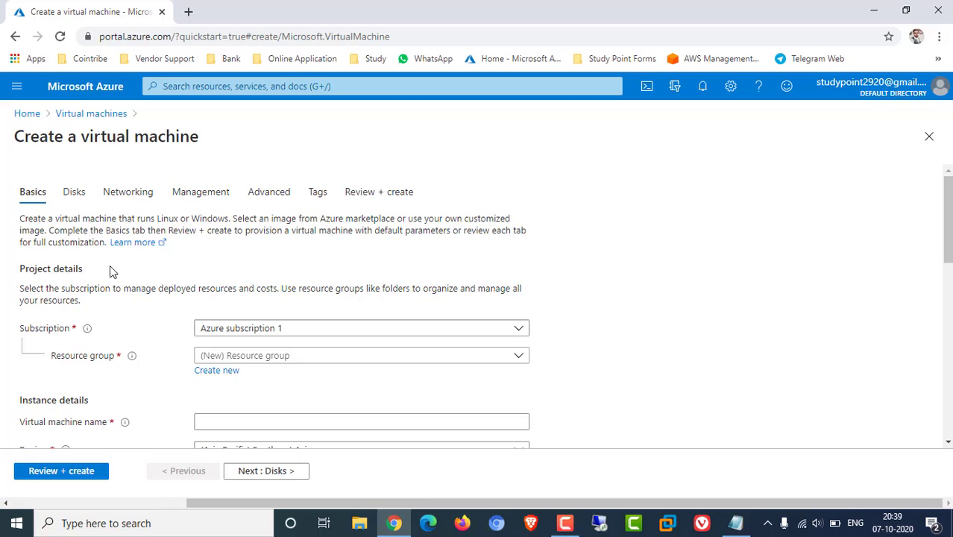
Keep Azure subscription 1 and create a new resource group named rg1
click(217, 338)
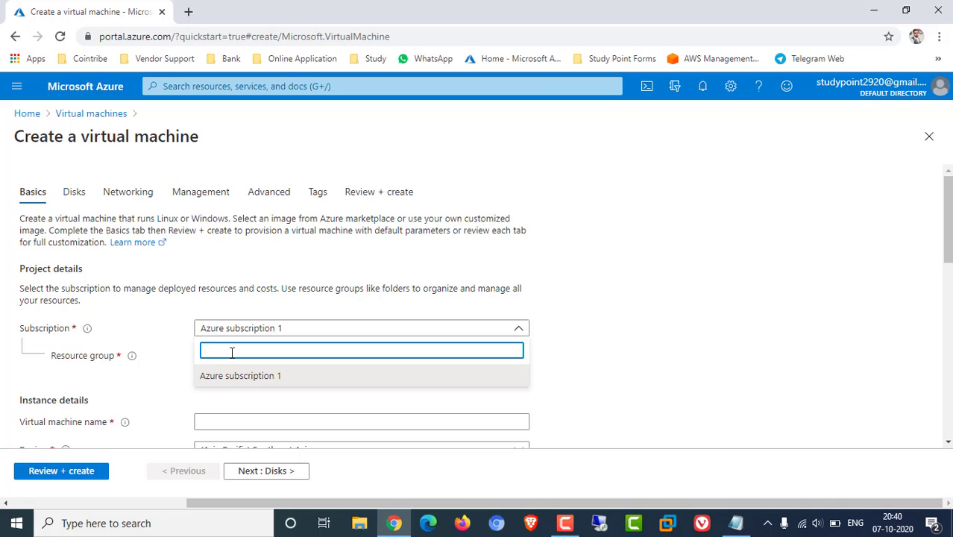
click(610, 351)
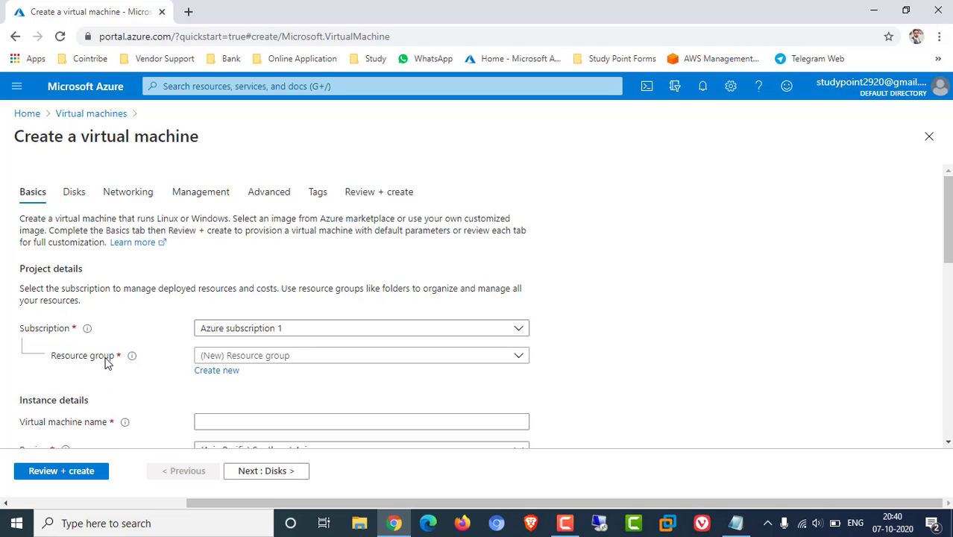
click(253, 363)
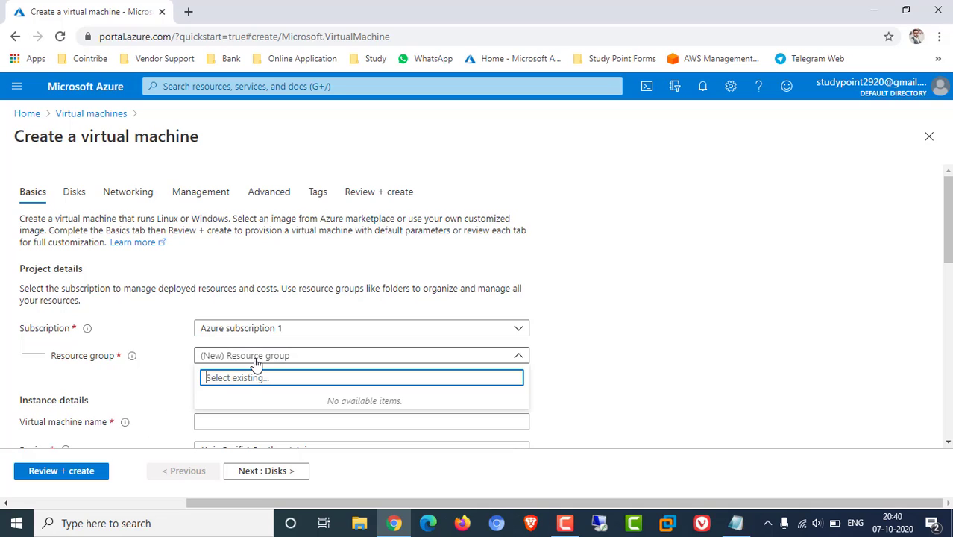
click(575, 359)
click(217, 370)
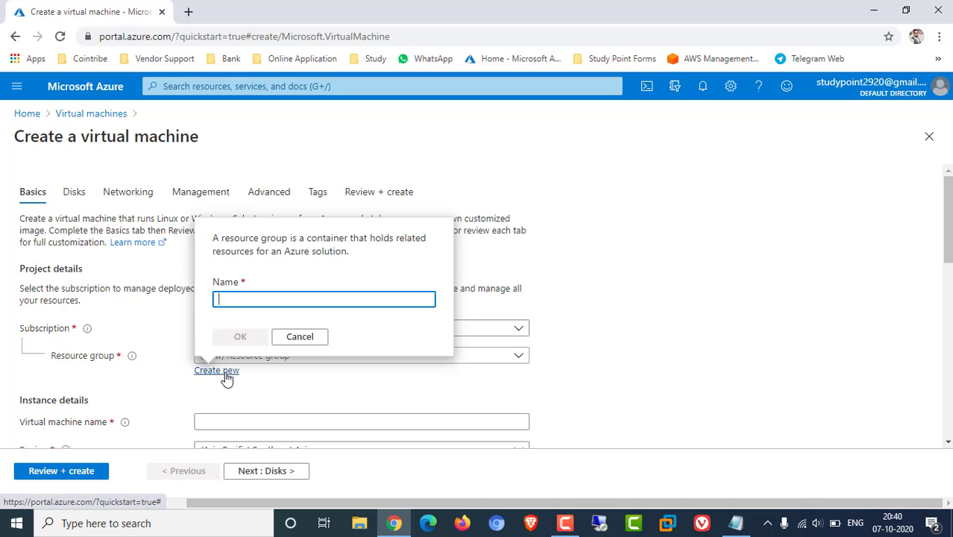
text(rg1)
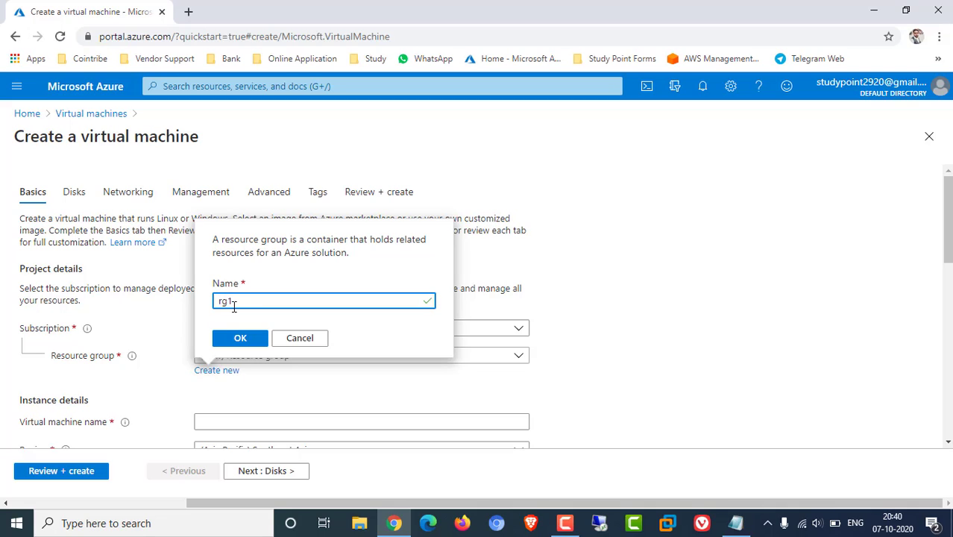
key(ctrl+a)
click(250, 339)
Name the virtual machine ctpllt0098
scroll(322, 387, down, 2)
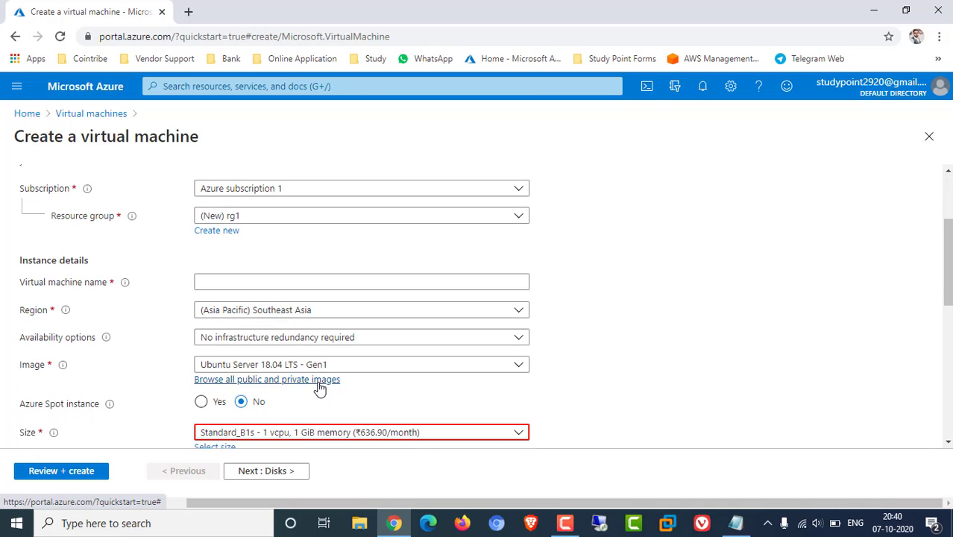
click(209, 282)
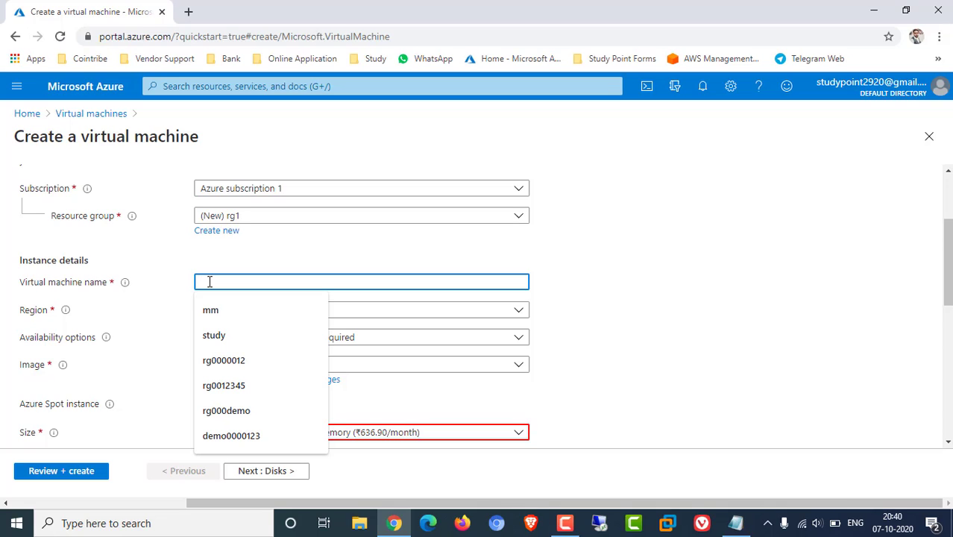
text(ctplt0098)
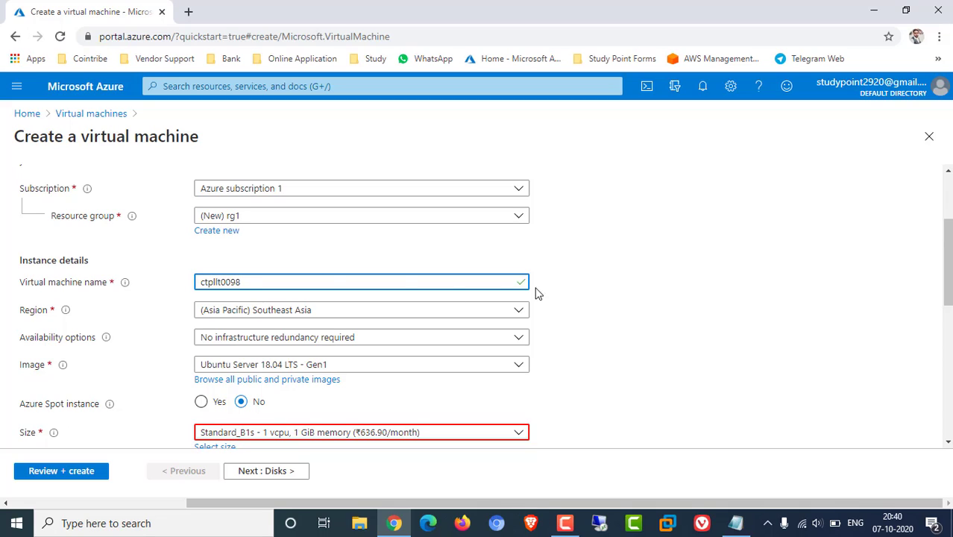
click(659, 284)
drag(238, 281, 188, 277)
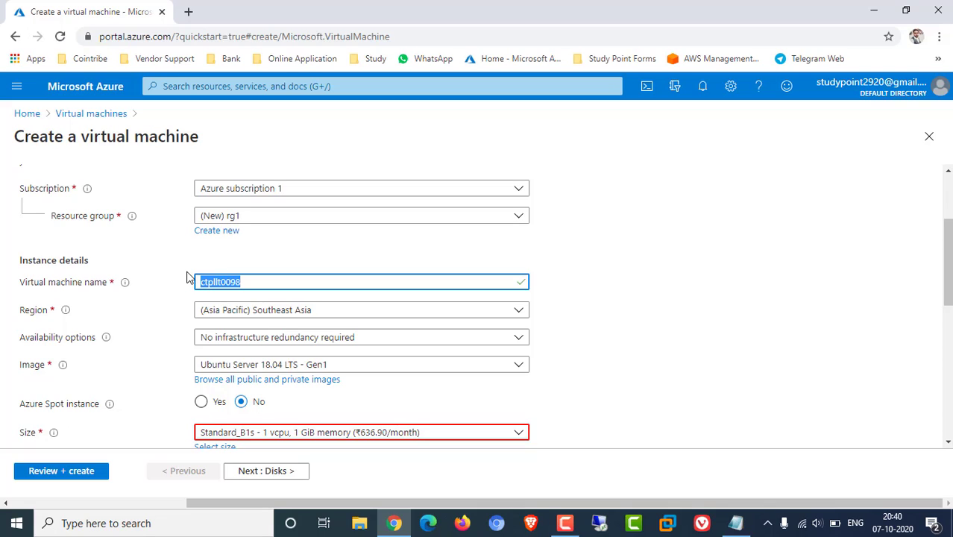
click(267, 259)
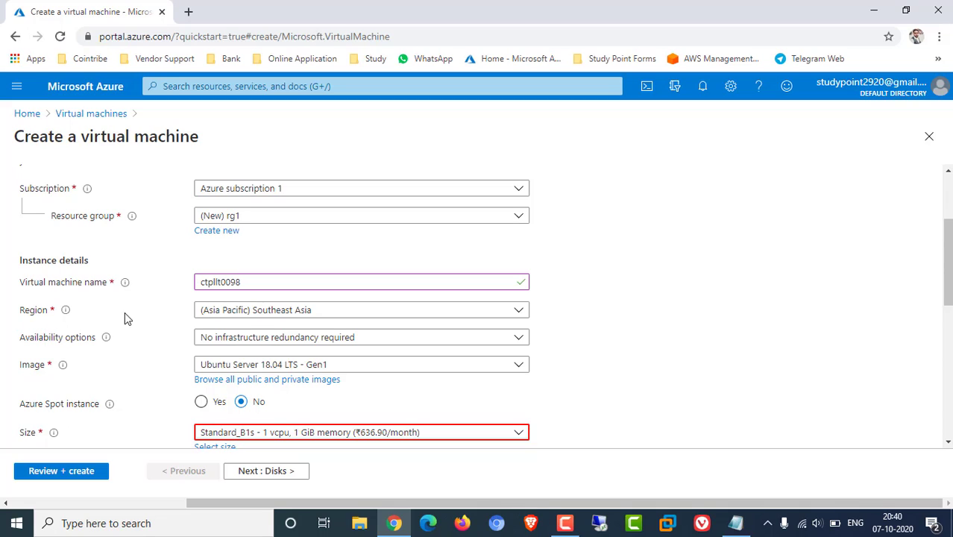
Change the region from Southeast Asia to (US) East US
click(220, 316)
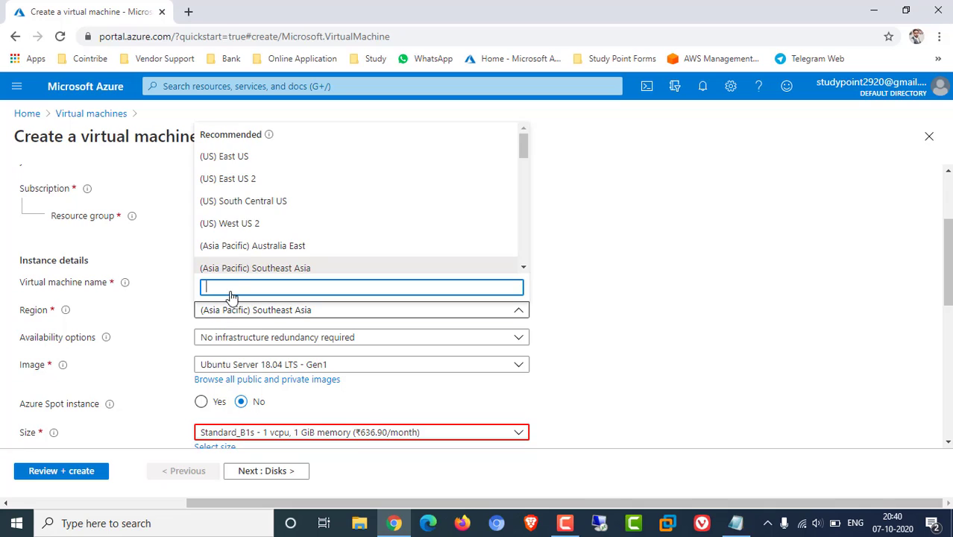
click(222, 157)
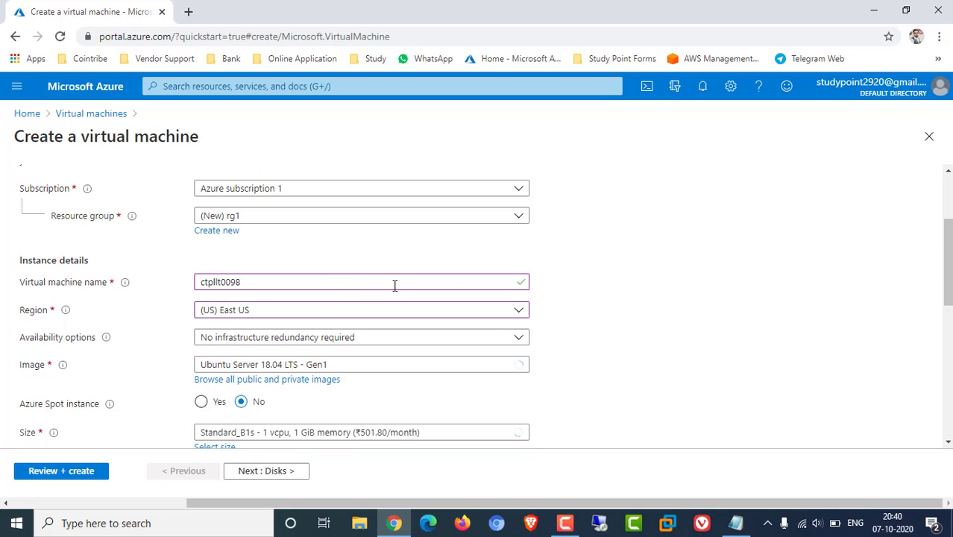
scroll(673, 291, down, 2)
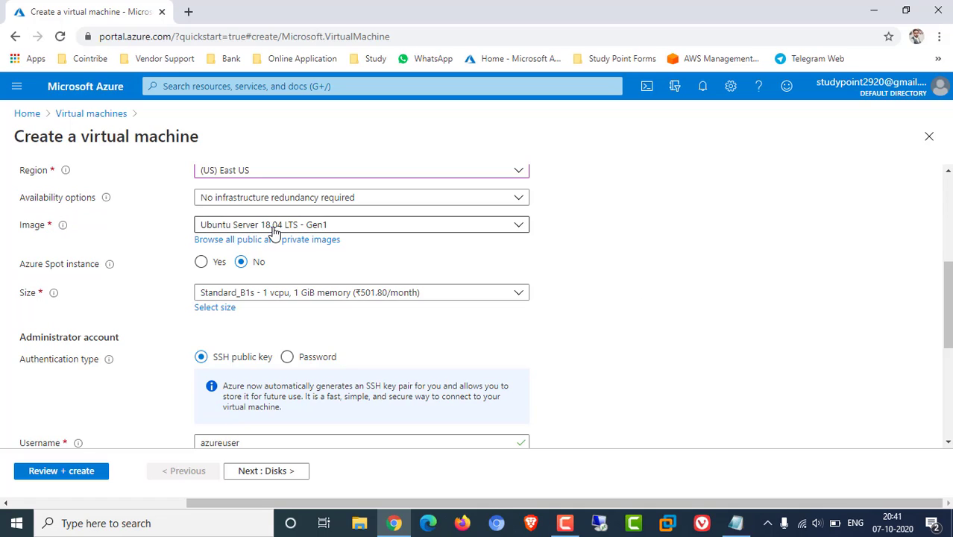
Keep Ubuntu Server 18.04 LTS - Gen1 as the VM image
click(373, 228)
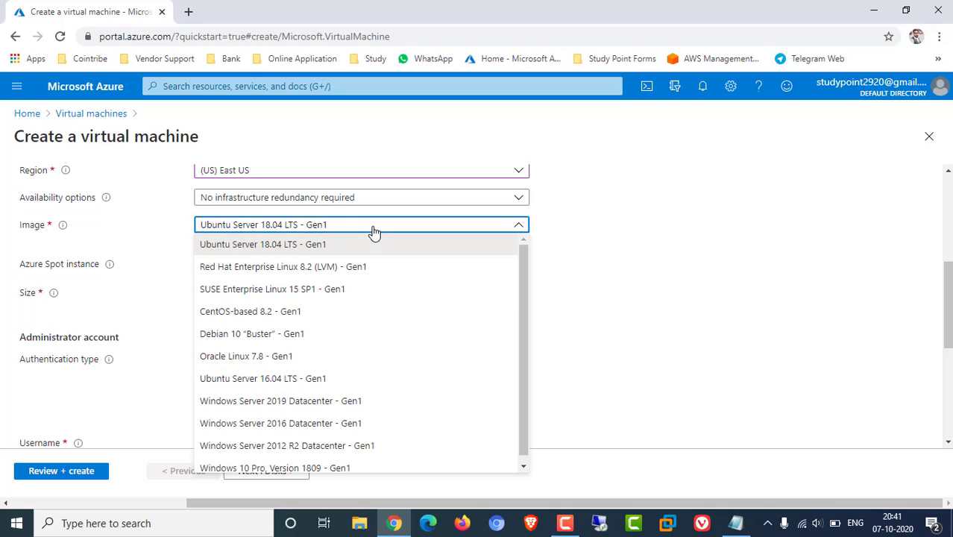
scroll(279, 291, down, 1)
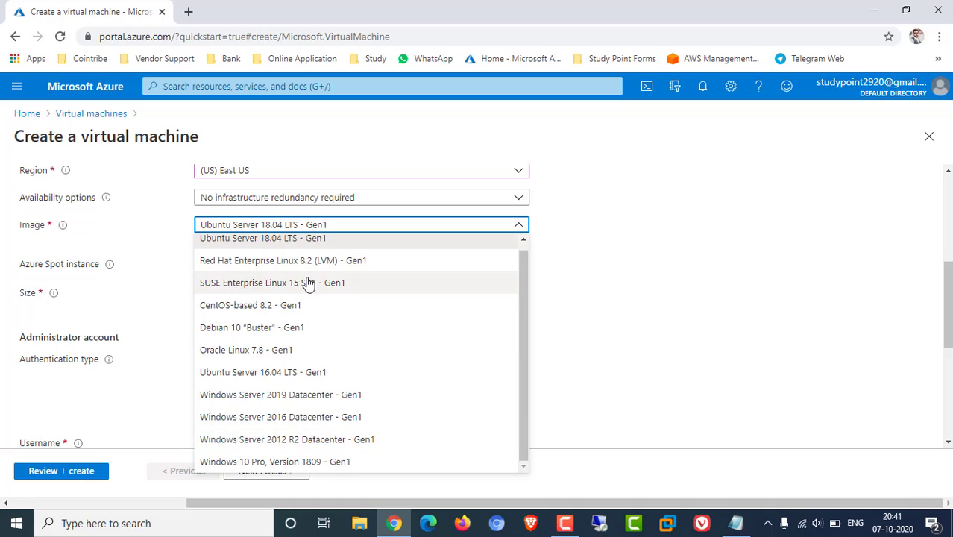
scroll(309, 269, up, 1)
click(272, 246)
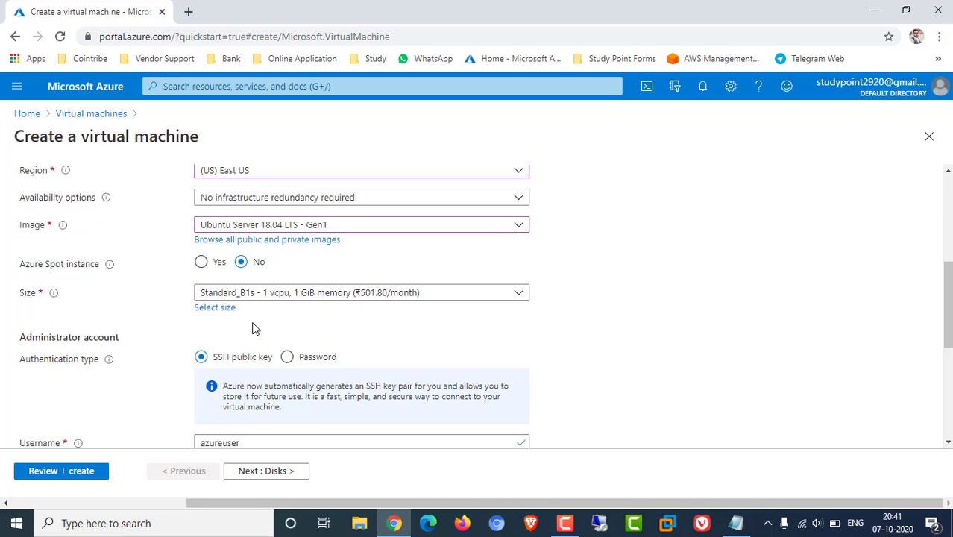
Pick B1s from the full list of VM sizes and confirm it
click(215, 308)
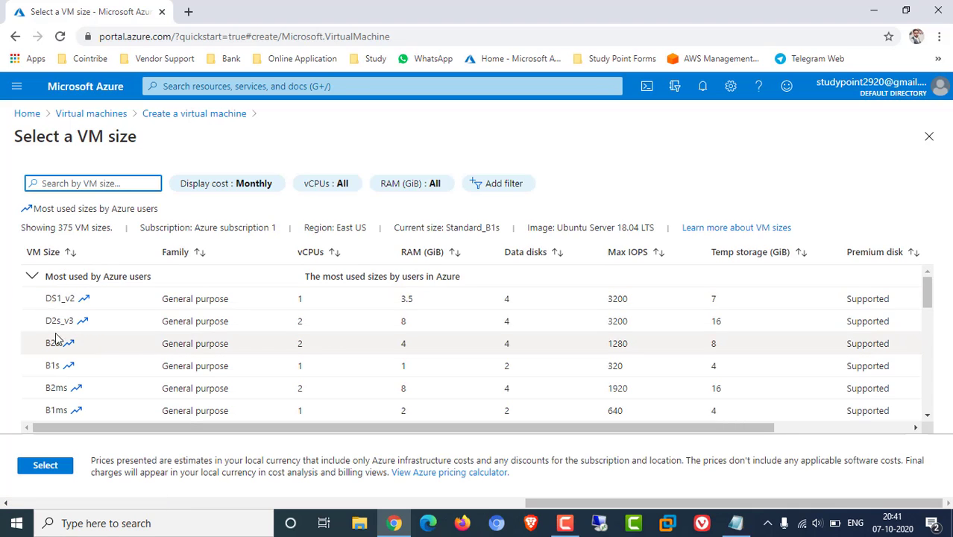
scroll(224, 373, down, 2)
scroll(229, 378, down, 1)
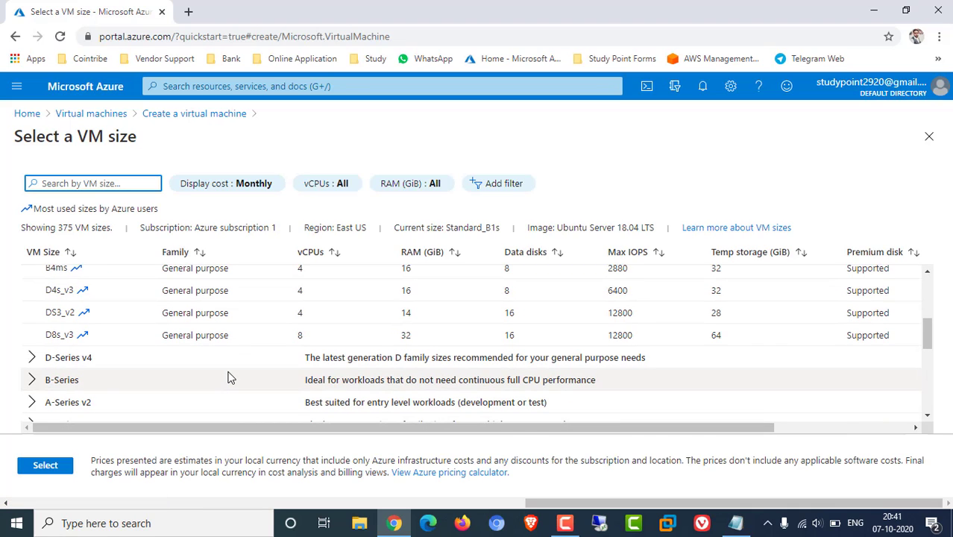
scroll(229, 378, down, 6)
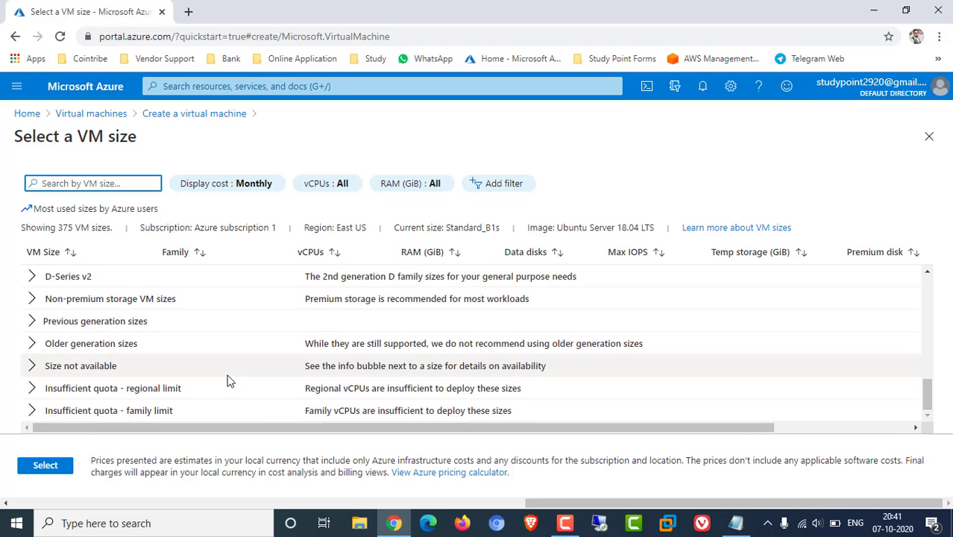
scroll(228, 380, up, 5)
scroll(229, 378, up, 5)
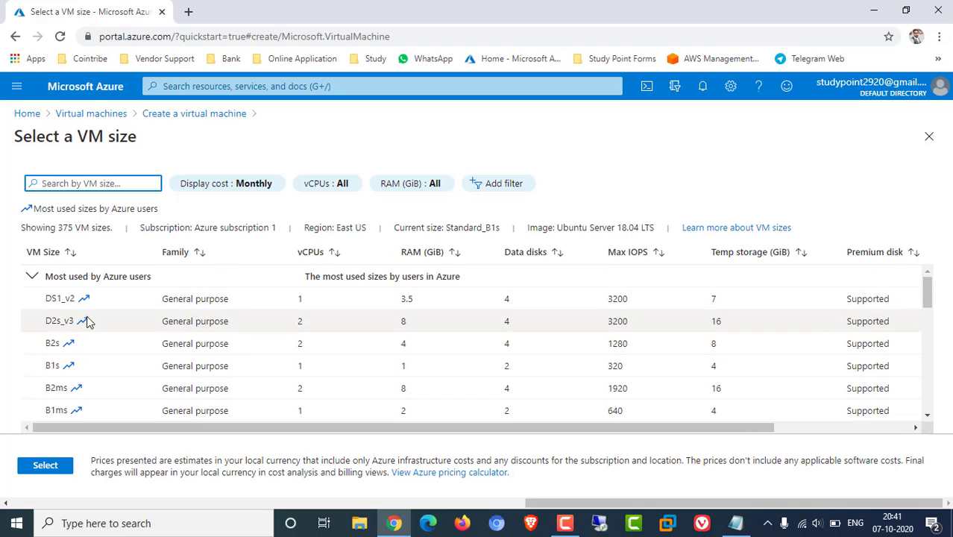
click(67, 365)
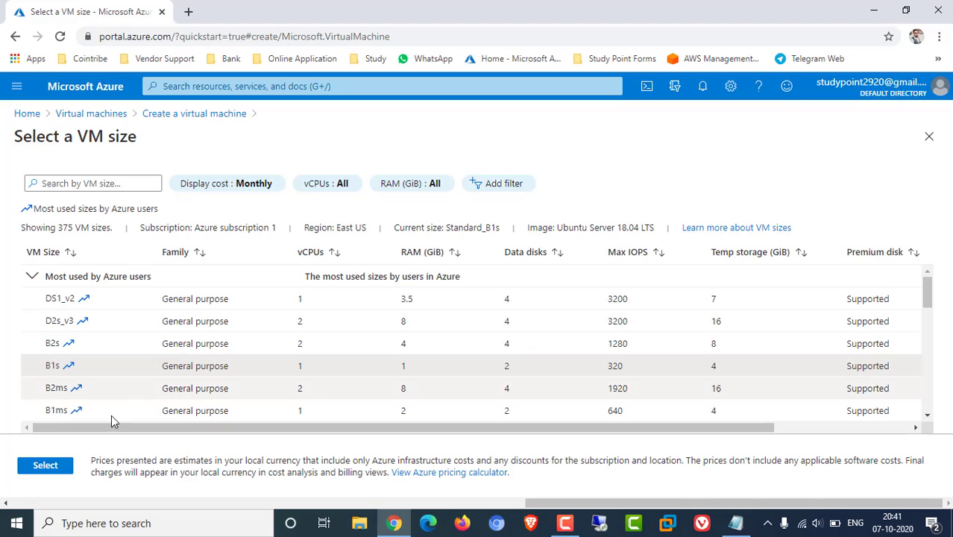
click(44, 466)
Use password authentication with administrator username study, entering and confirming the password
scroll(385, 353, down, 2)
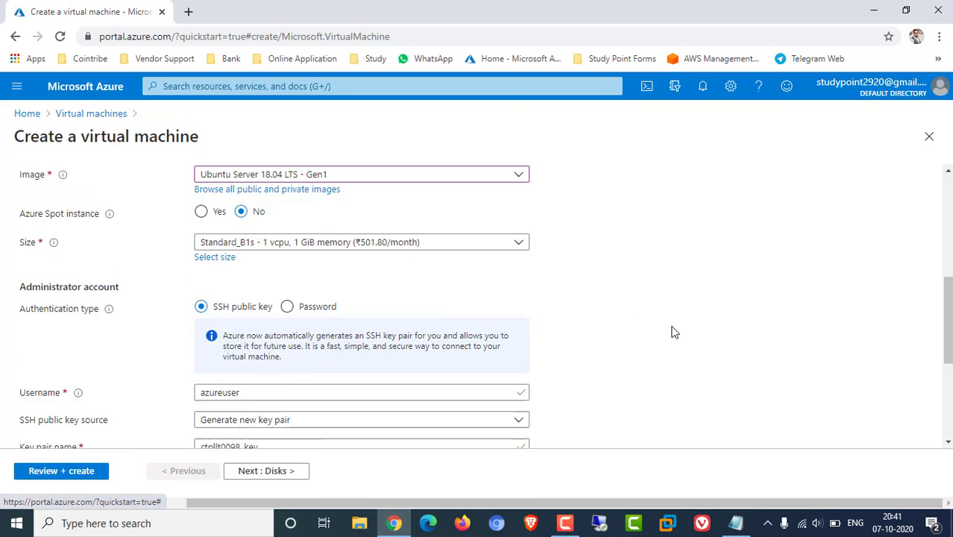
click(304, 219)
click(230, 247)
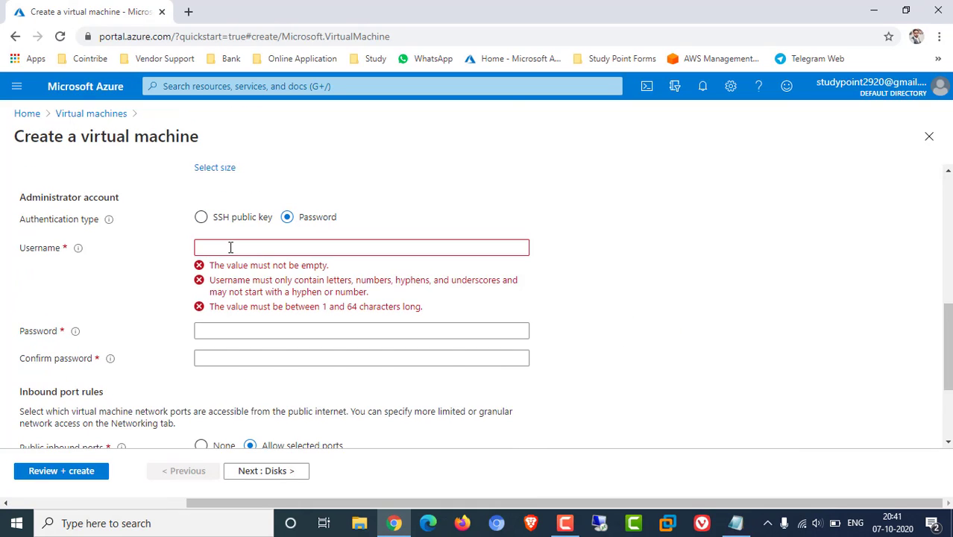
text(study)
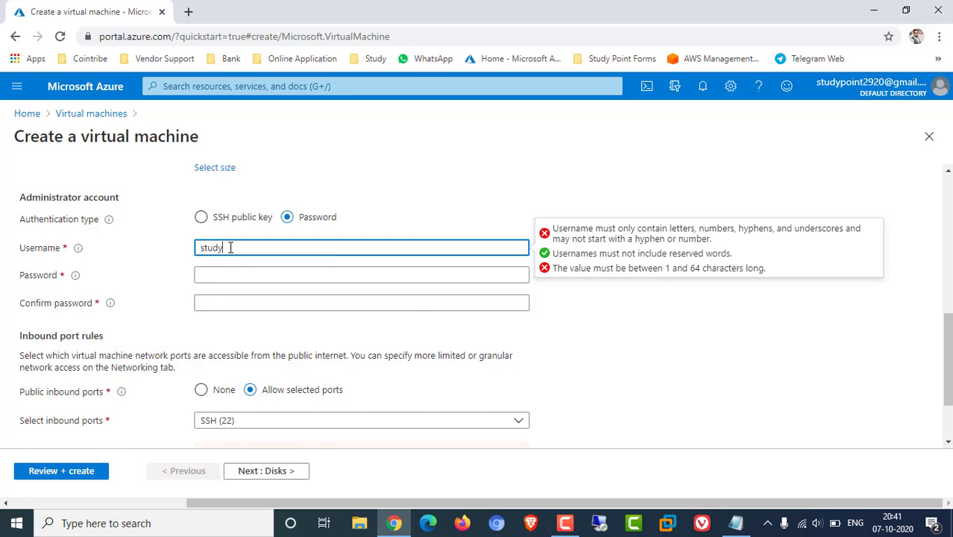
key(Tab)
scroll(230, 248, up, 1)
text(••••••••)
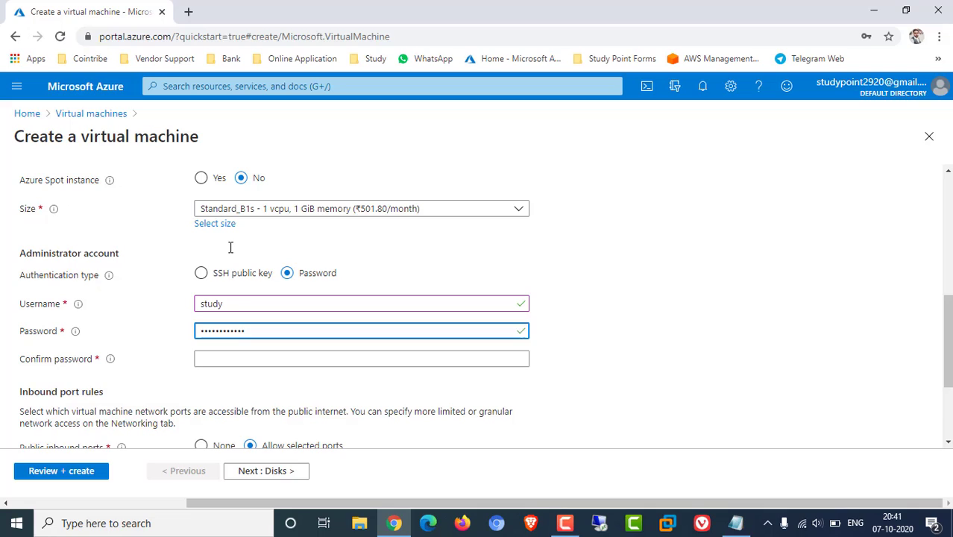
key(Tab)
text(•••••••••••)
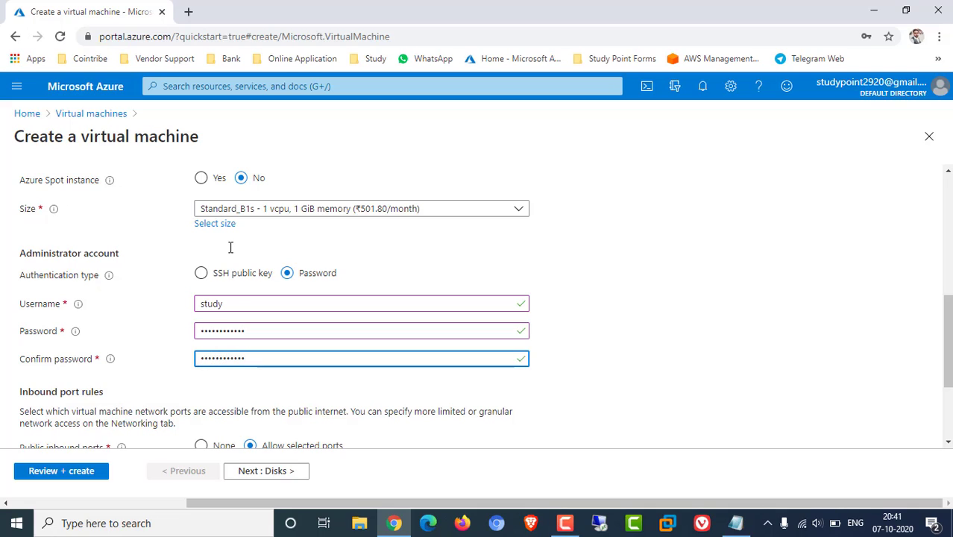
click(296, 366)
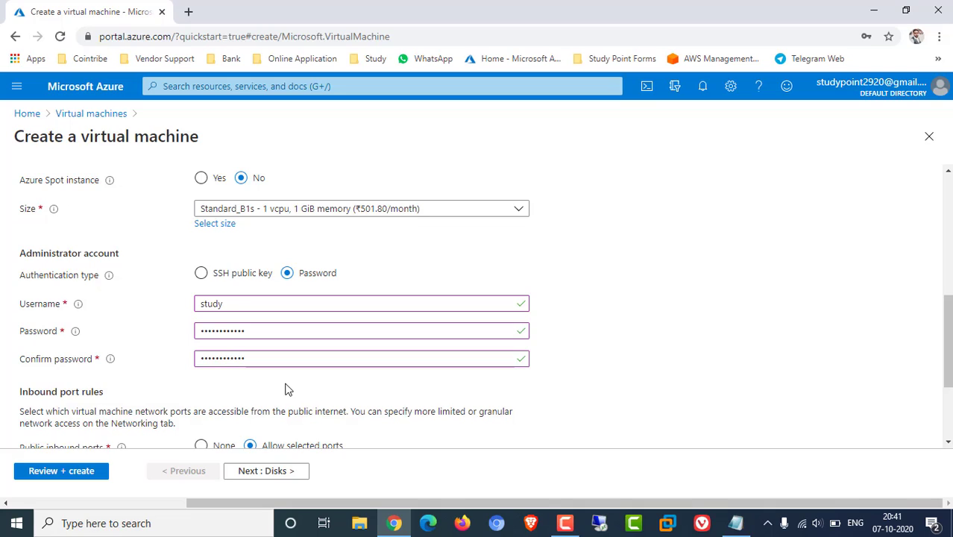
Review the inbound port rules allowing SSH (22) and continue to the Disks tab
scroll(285, 389, down, 1)
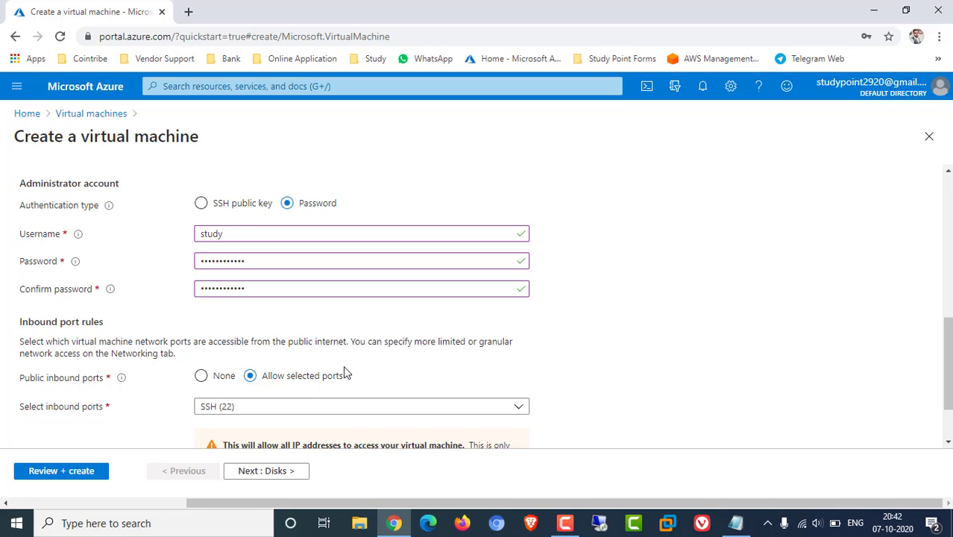
scroll(340, 370, down, 1)
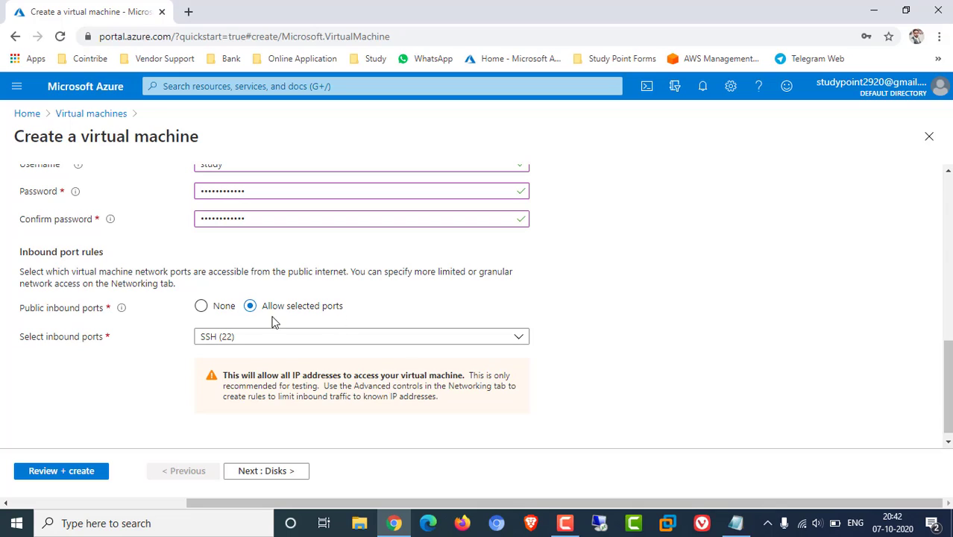
click(293, 471)
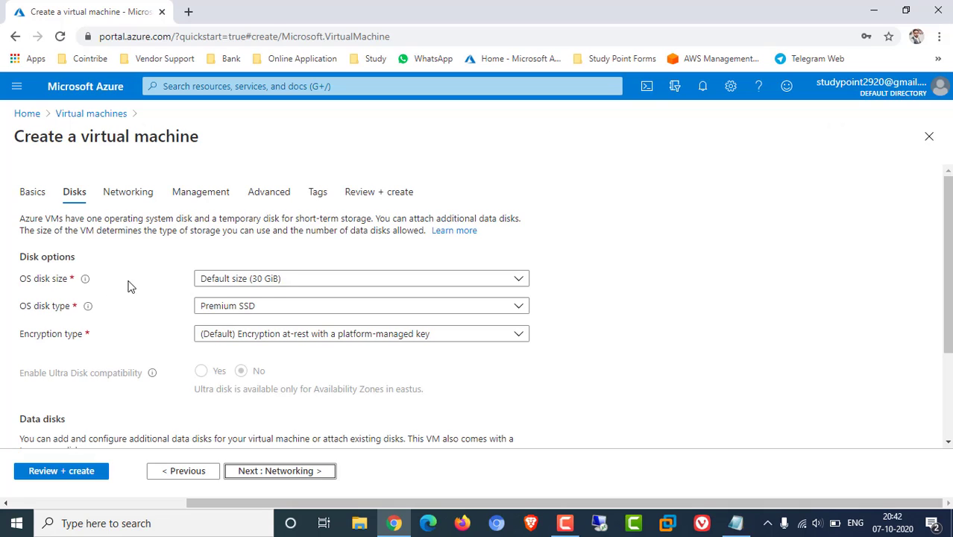
Keep the default 30 GiB OS disk size, set the disk type to Standard HDD, and continue to Networking
click(260, 283)
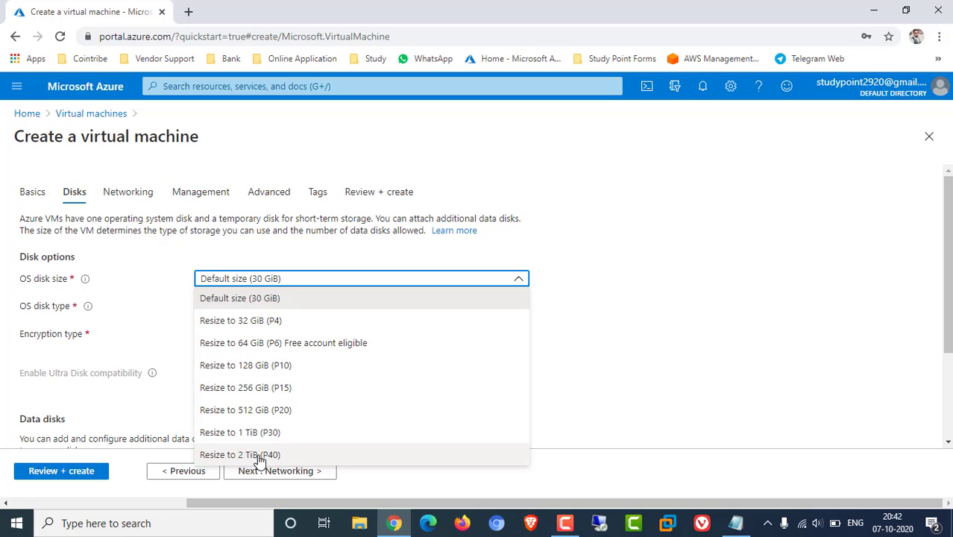
click(654, 323)
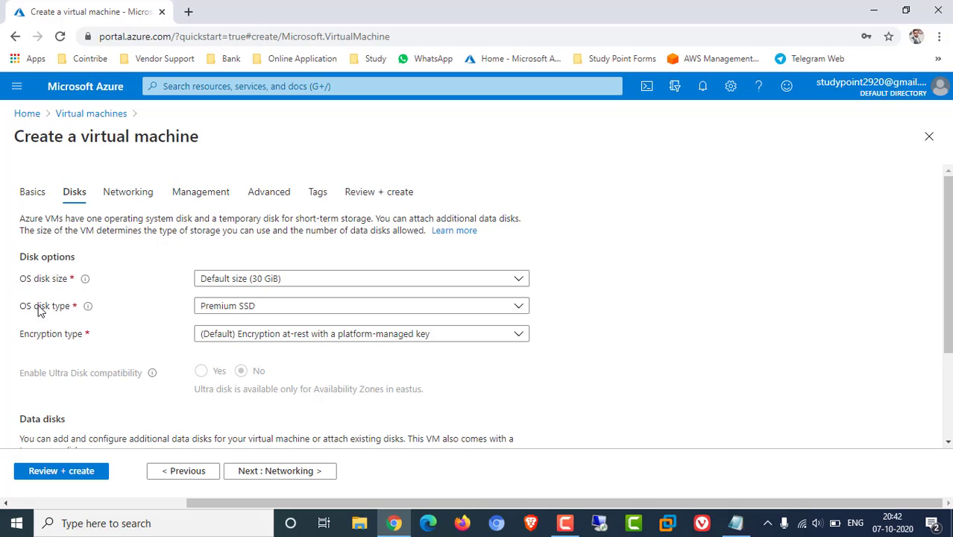
click(227, 307)
click(234, 326)
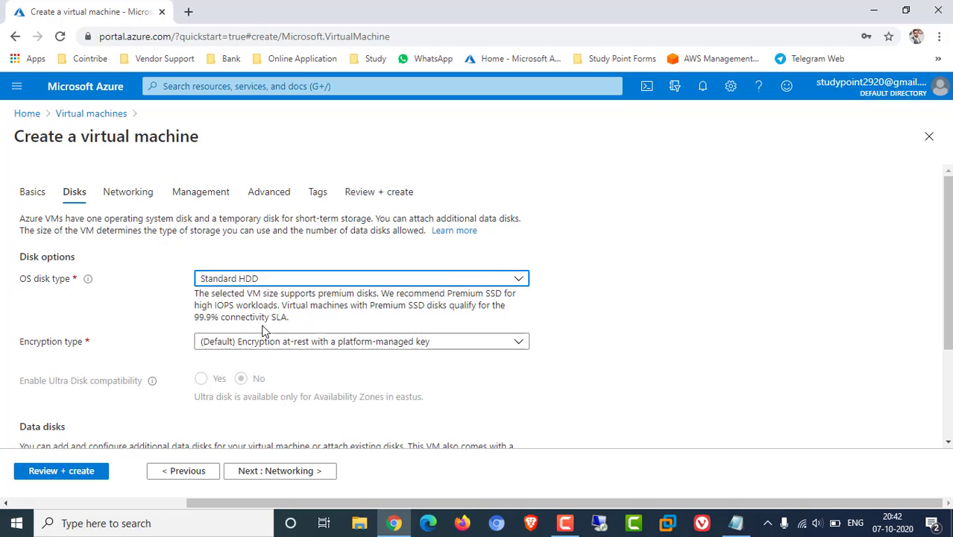
scroll(566, 351, down, 2)
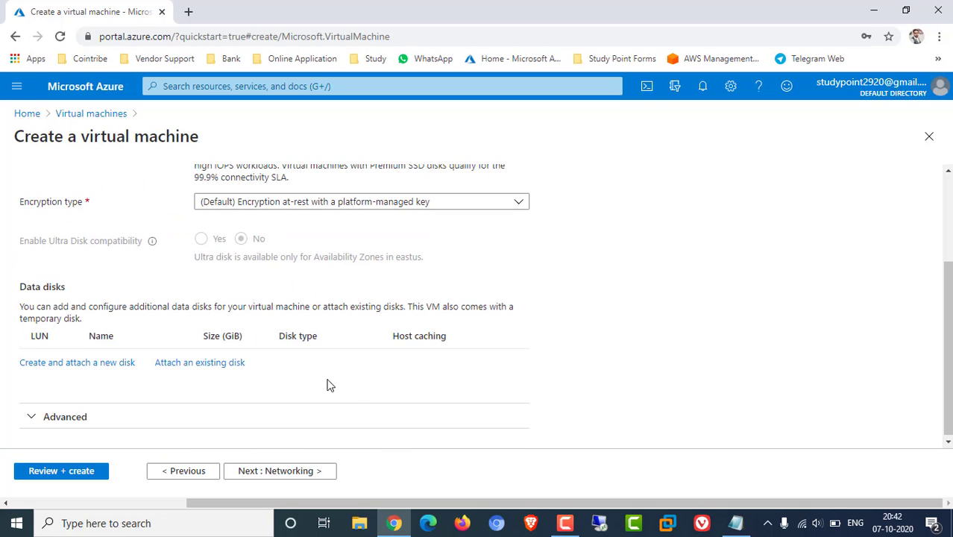
click(317, 471)
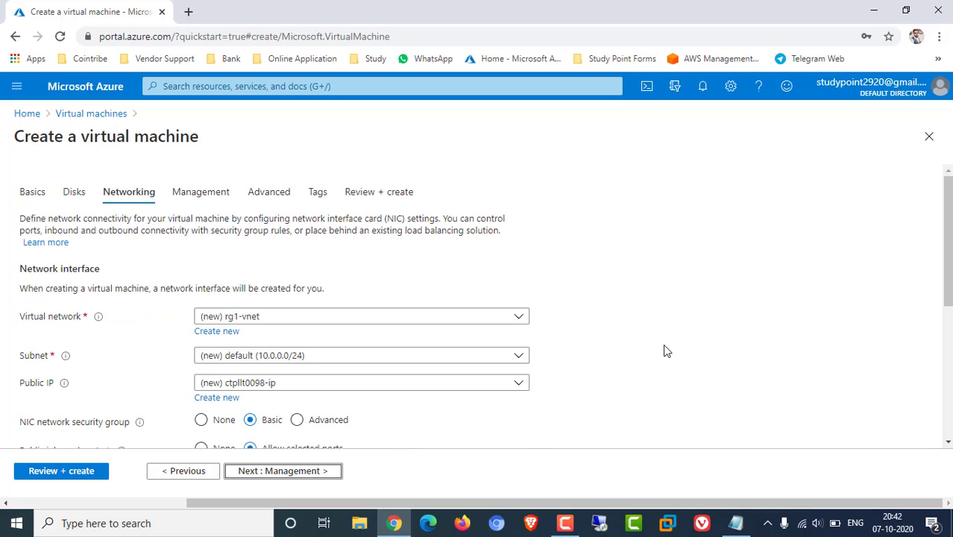
Go past Networking, disable boot diagnostics under Management, and advance through Advanced to Tags
scroll(656, 347, down, 3)
click(313, 471)
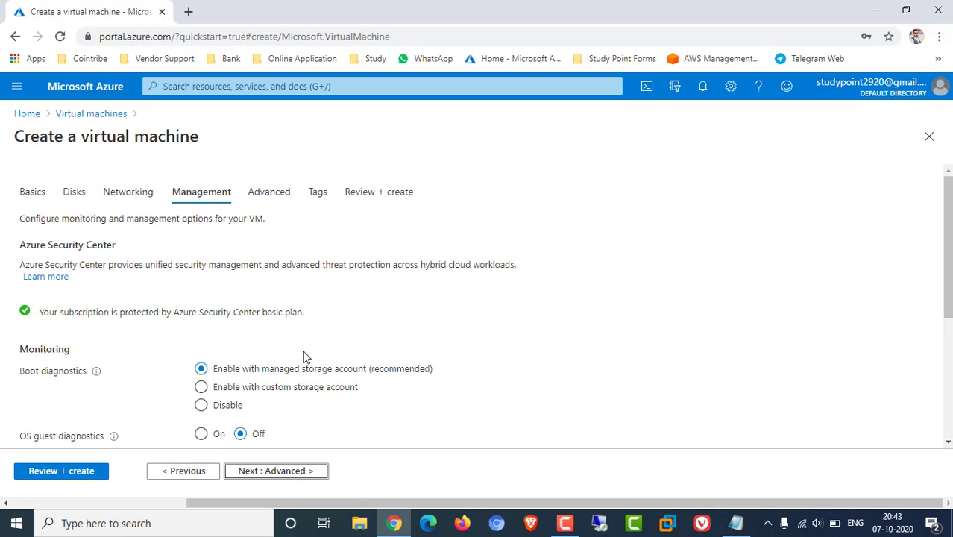
scroll(302, 357, down, 2)
click(201, 273)
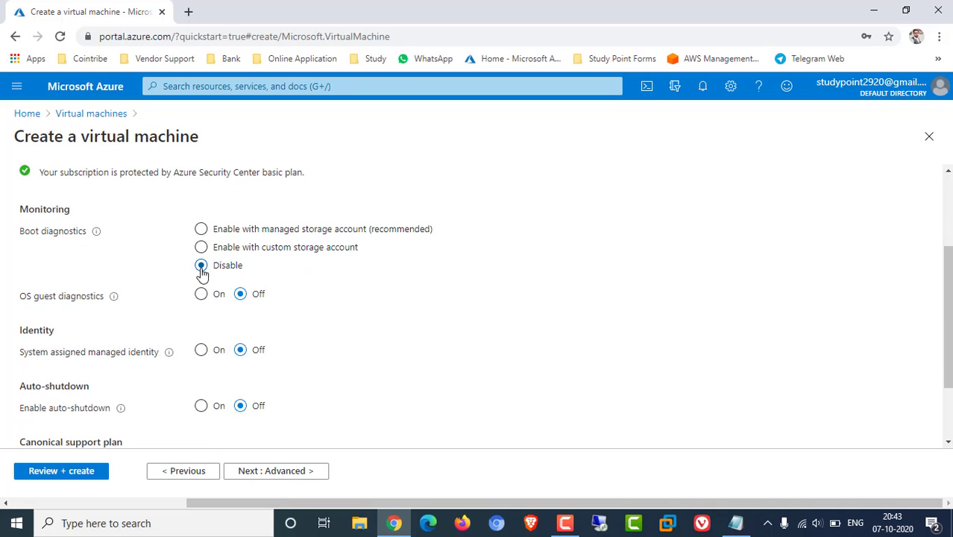
scroll(350, 350, down, 1)
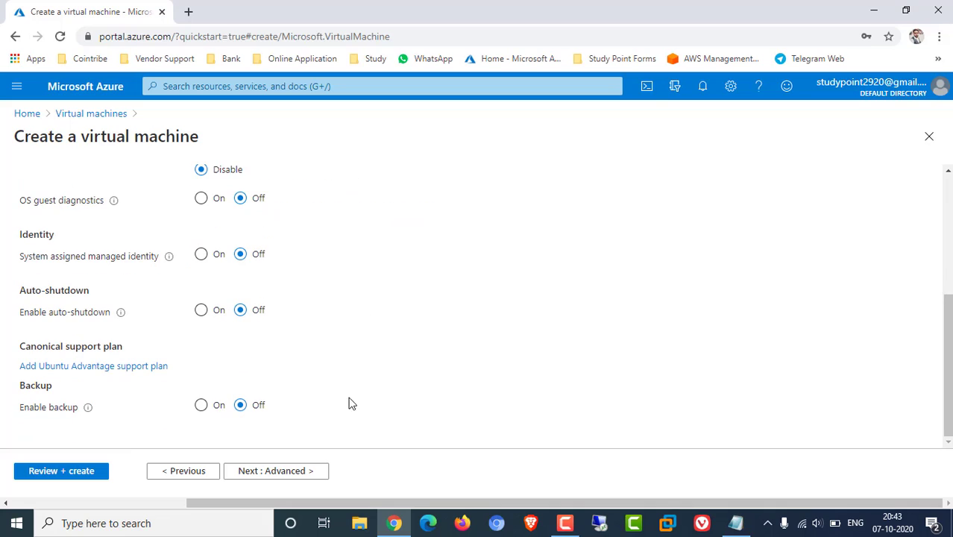
click(283, 471)
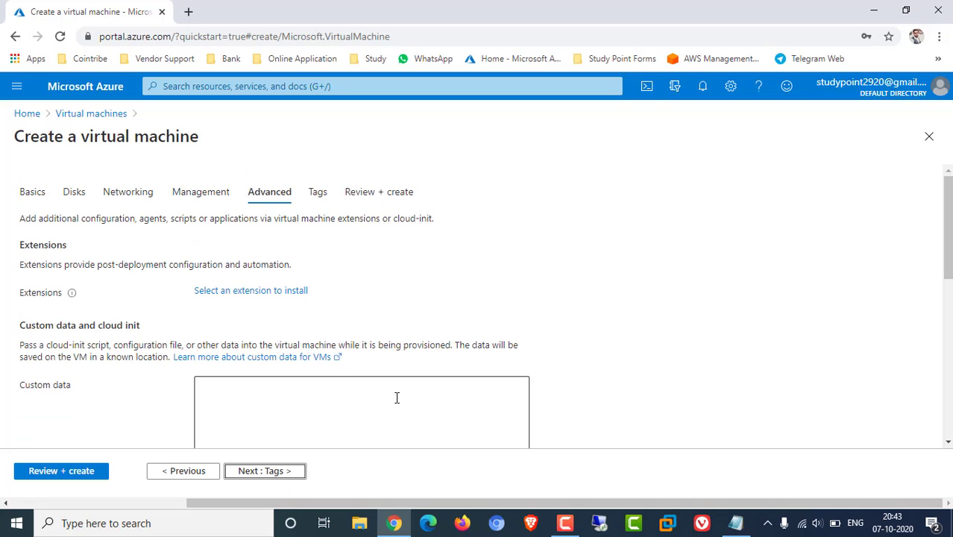
click(281, 471)
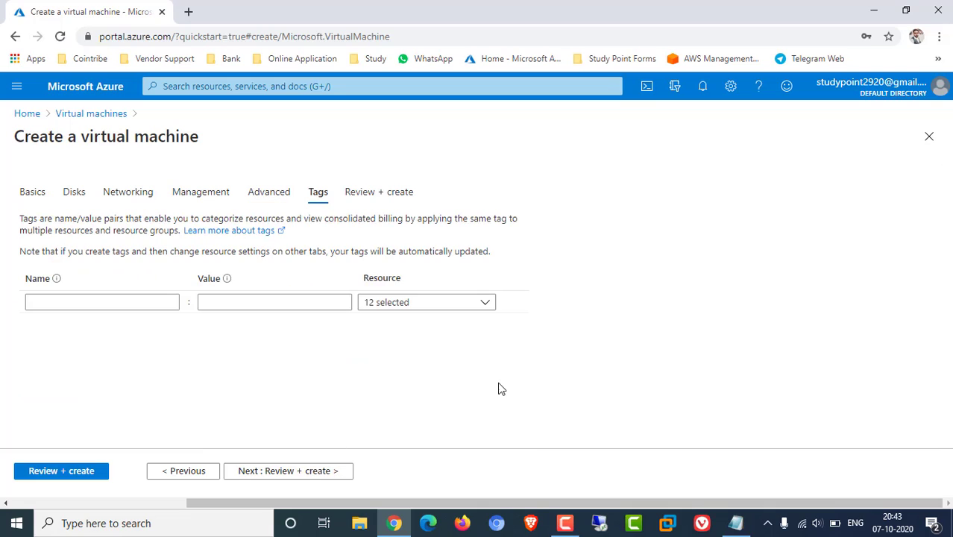
Add the tag capturedemo with value technologyvm and proceed to Review + create
click(78, 301)
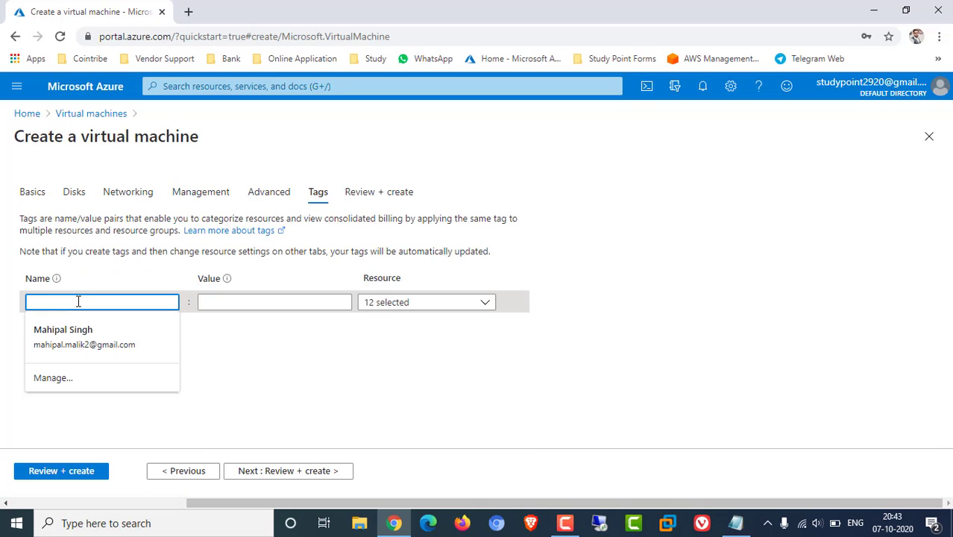
text(cat)
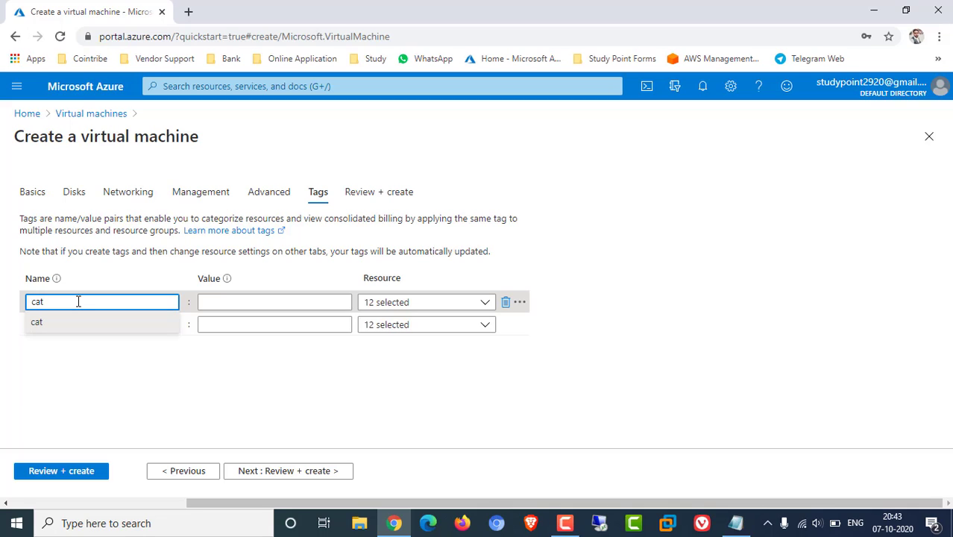
key(BackSpace)
key(BackSpace)
key(BackSpace)
text(capturedemo)
key(Tab)
text(tec)
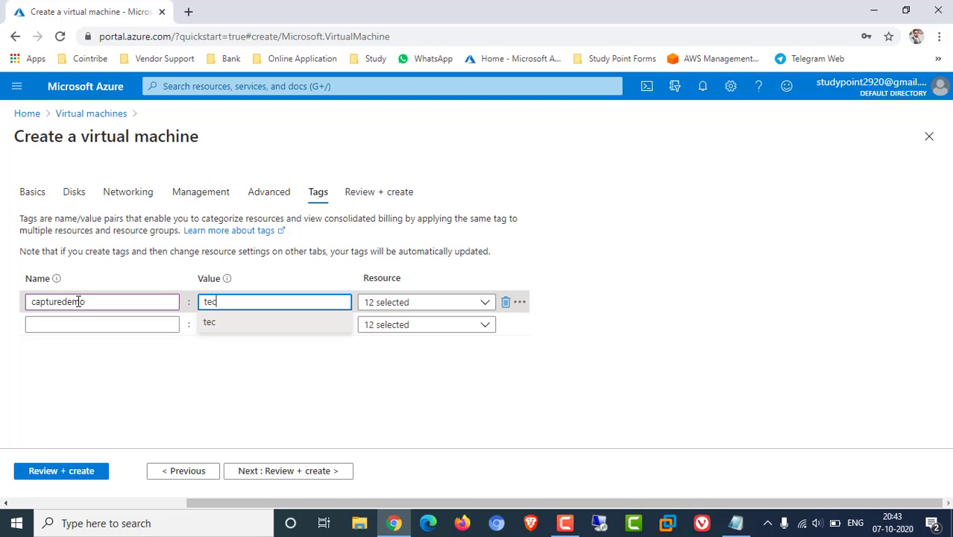
text(hnologyvm)
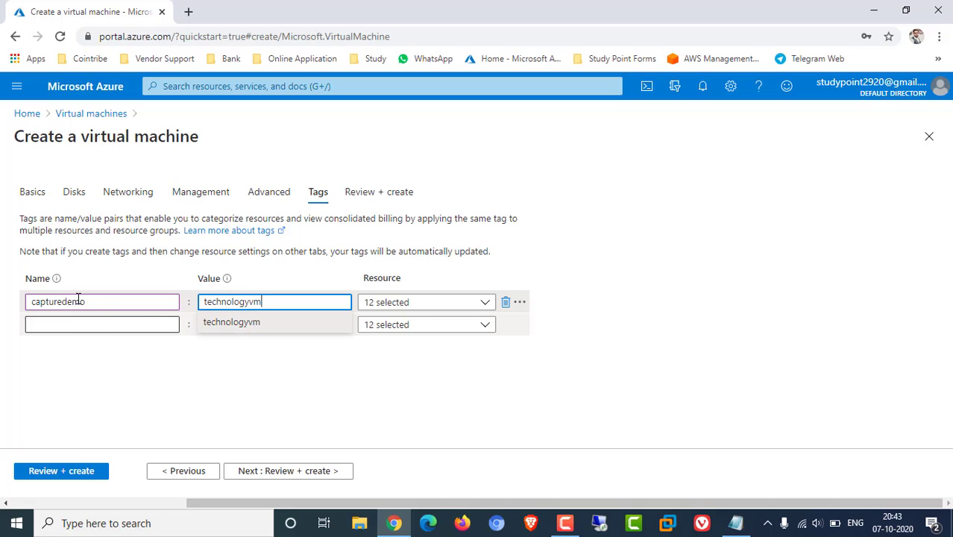
click(368, 415)
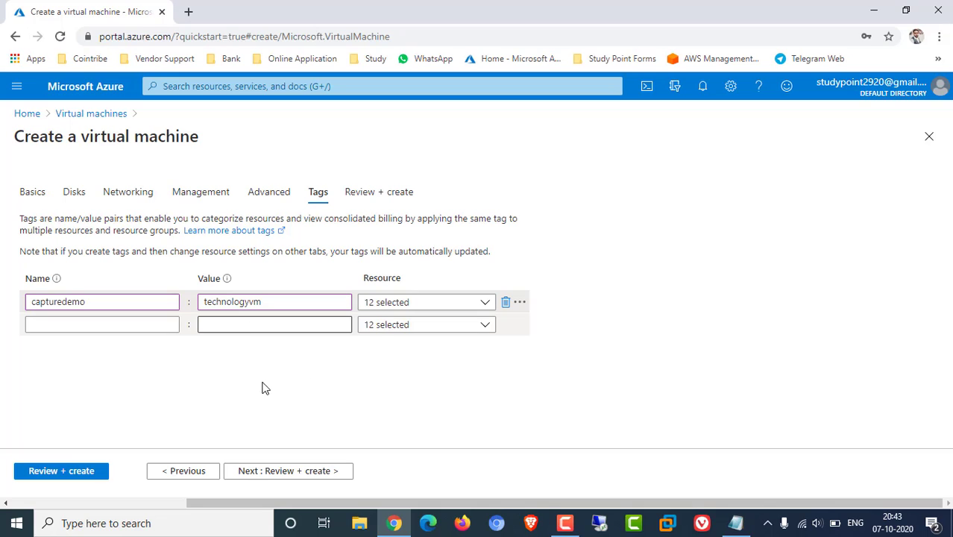
click(272, 471)
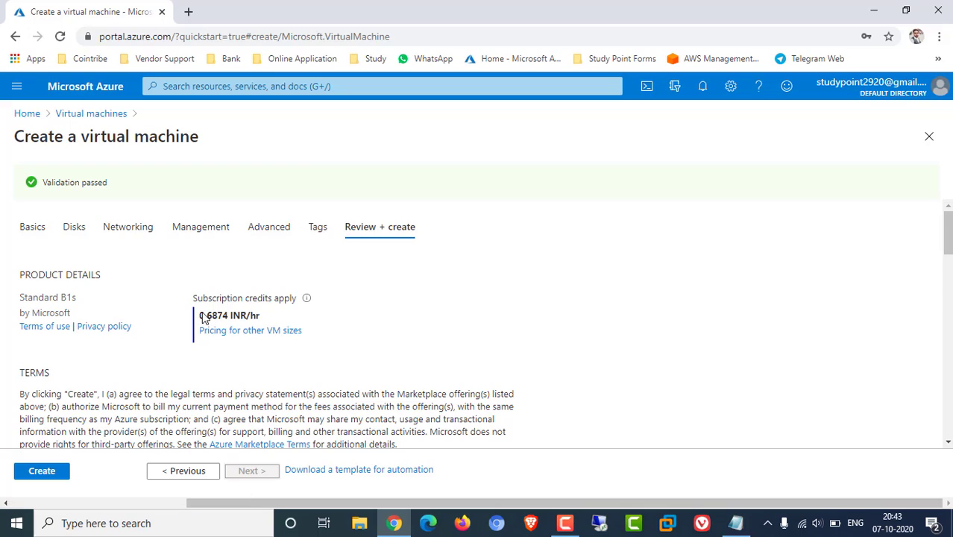
Check the 0.6874 hourly price on Review + create and submit the VM for deployment
drag(209, 320, 262, 319)
click(261, 316)
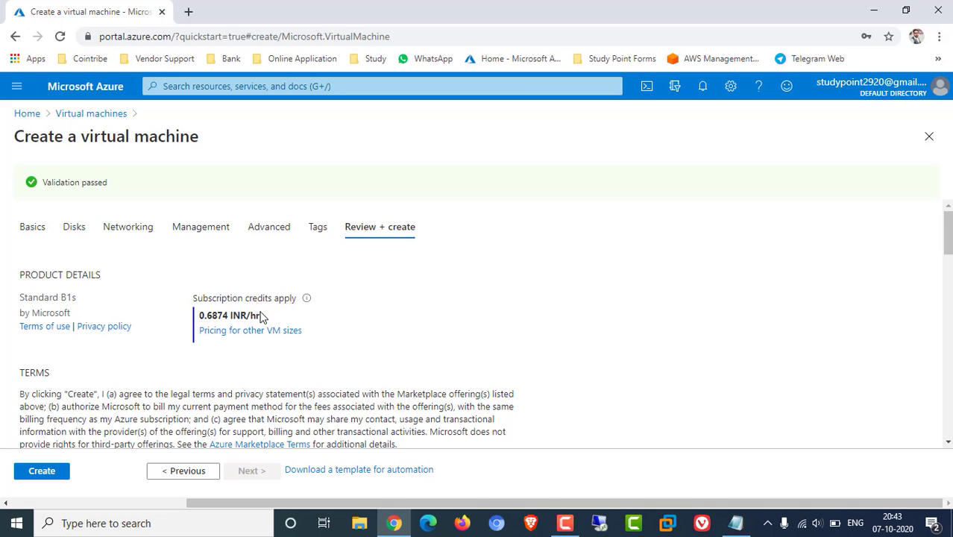
double_click(218, 316)
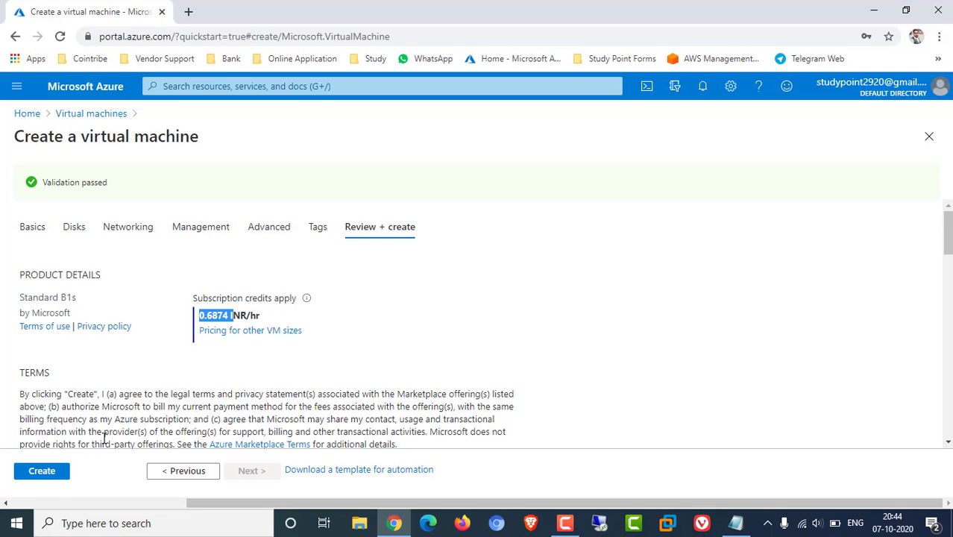
click(51, 472)
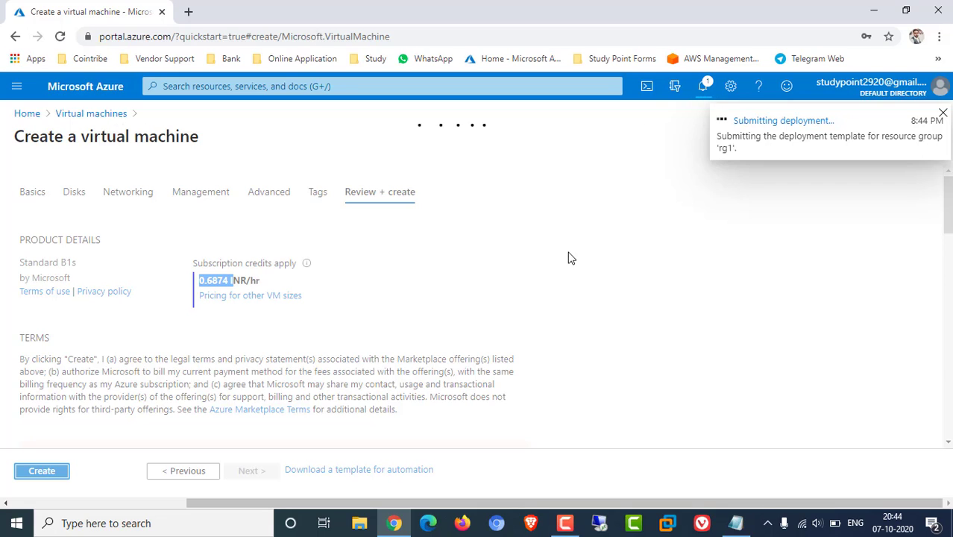
Follow the rg1 deployment in notifications and its details until it reports Deployment succeeded
click(704, 87)
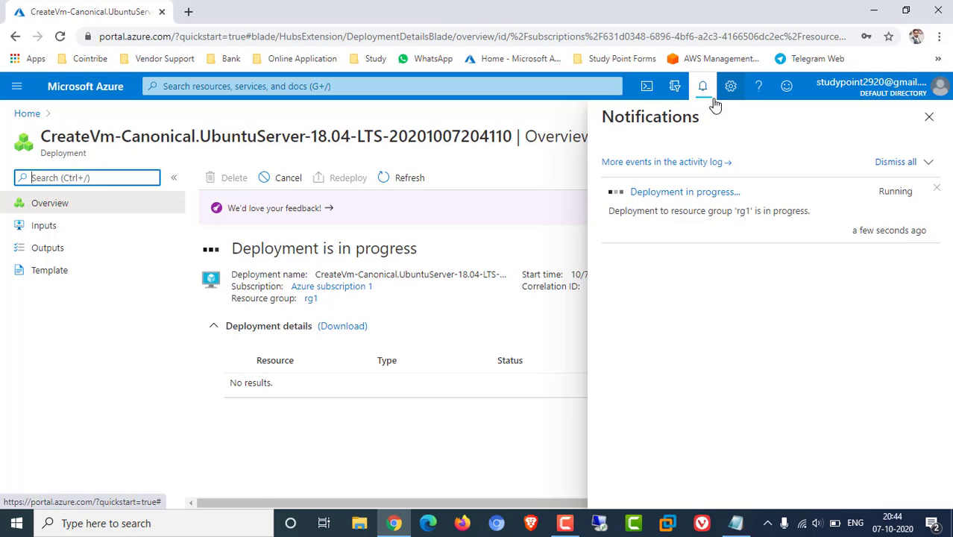
click(540, 177)
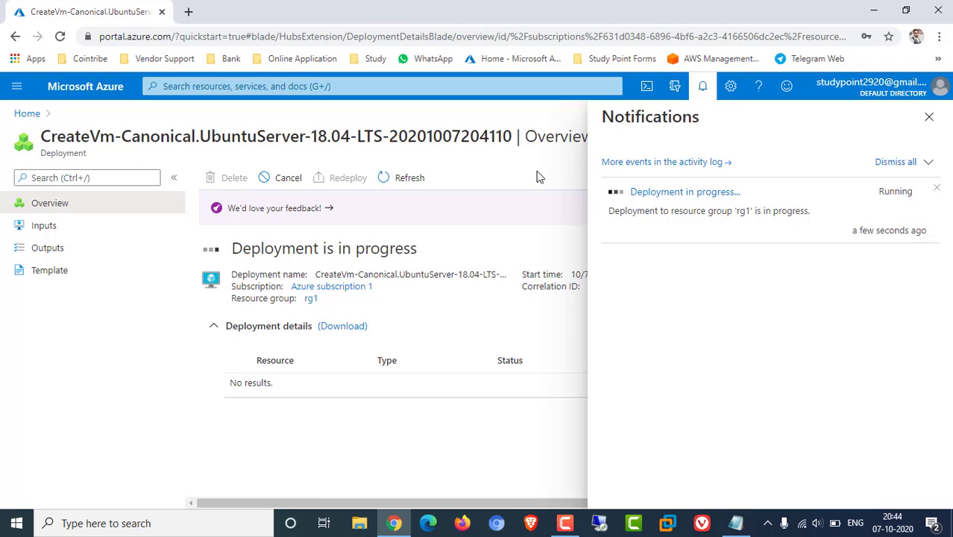
click(929, 117)
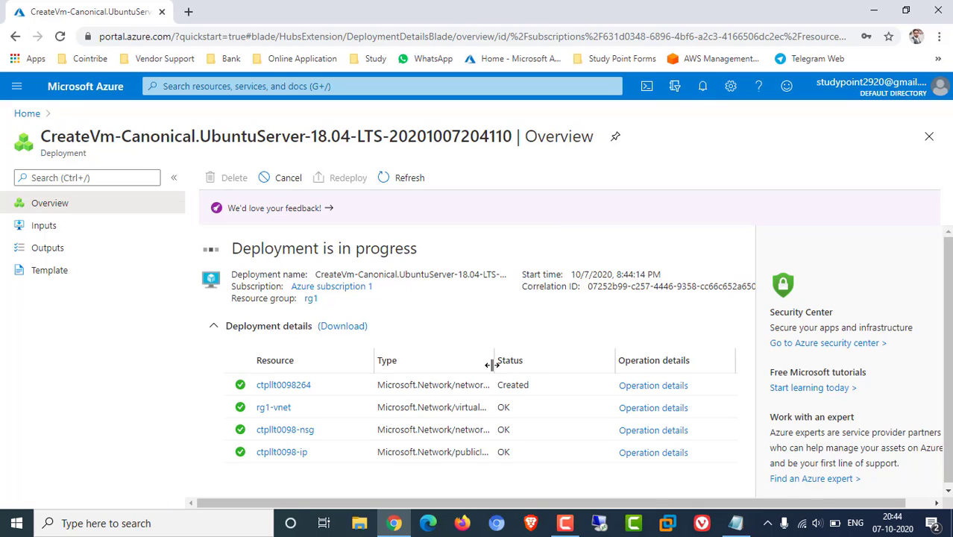
drag(491, 361, 570, 362)
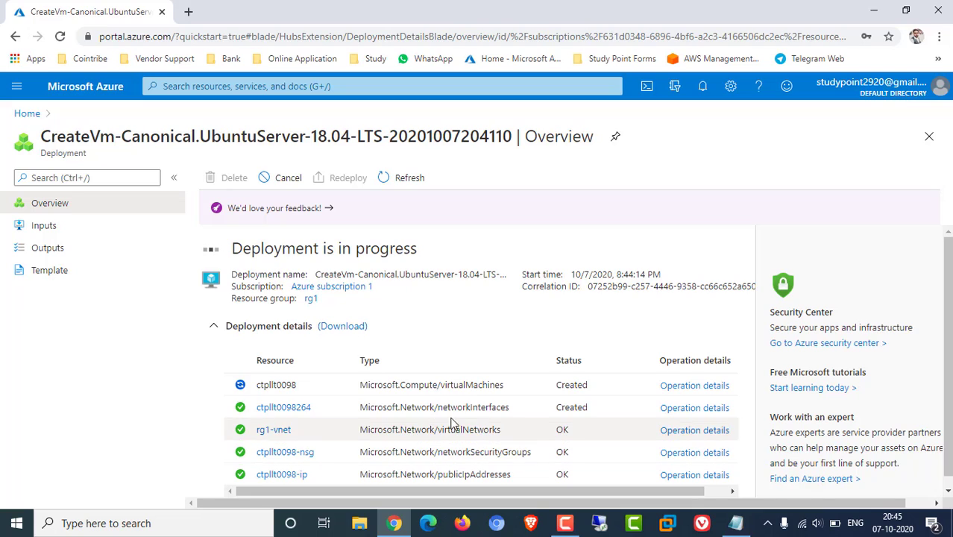
drag(445, 383, 510, 385)
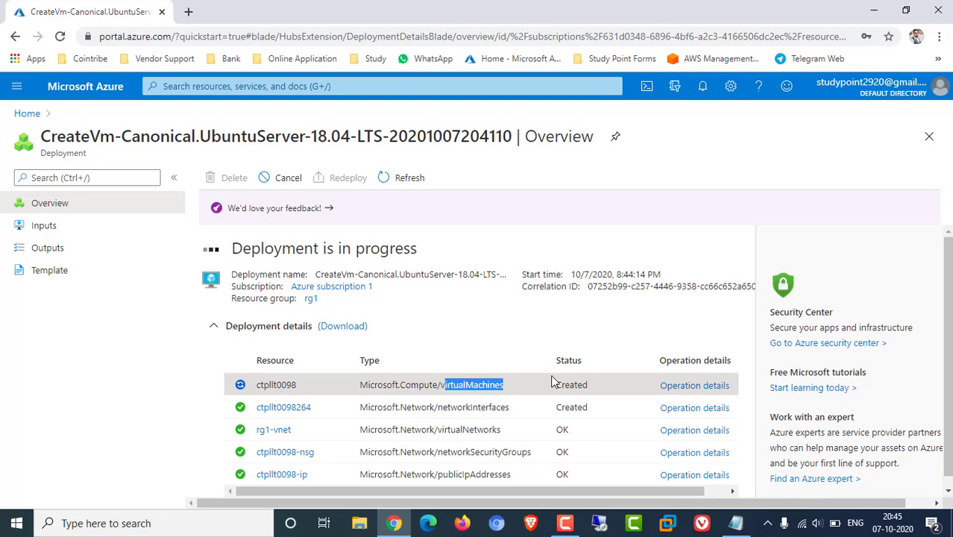
scroll(478, 356, down, 1)
scroll(481, 361, up, 1)
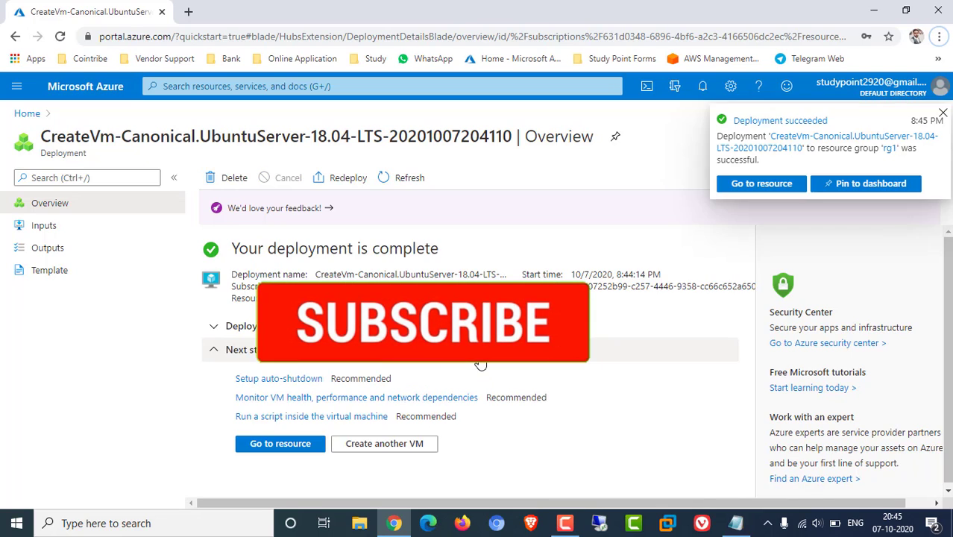
click(702, 86)
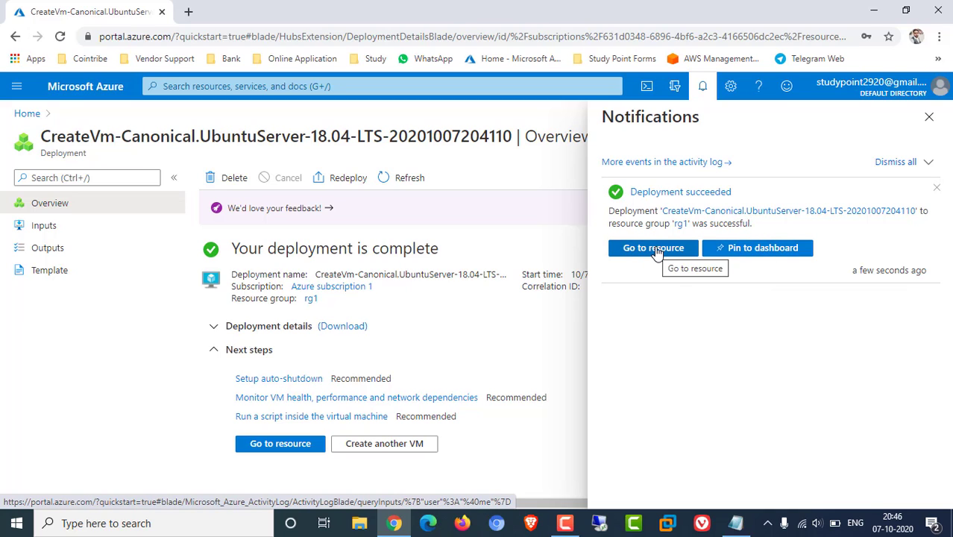
Open the deployed VM ctpllt0098 and copy its public IP 13.82.0.17 for a new browser tab
click(271, 450)
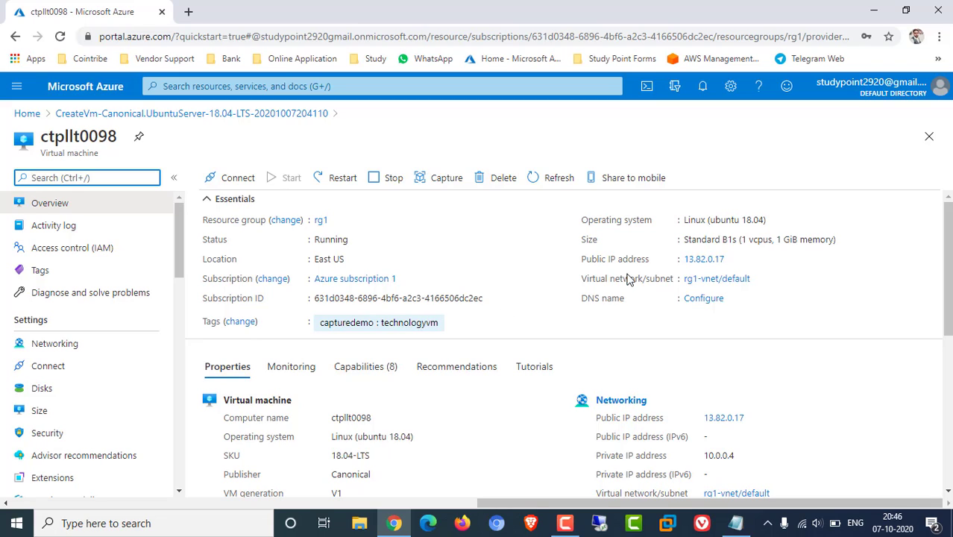
click(733, 259)
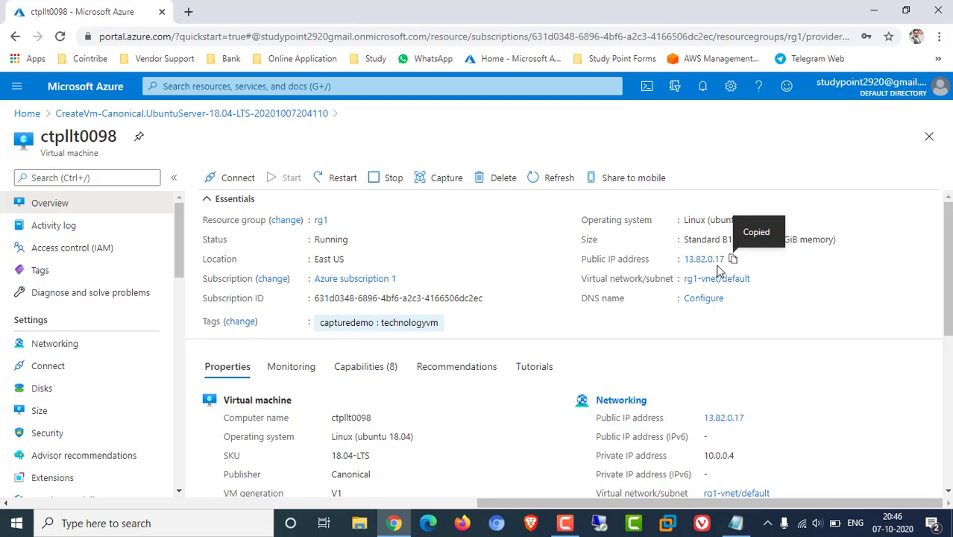
click(188, 12)
Load 13.82.0.17 in the new Chrome tab, which times out with ERR_CONNECTION_TIMED_OUT
click(190, 39)
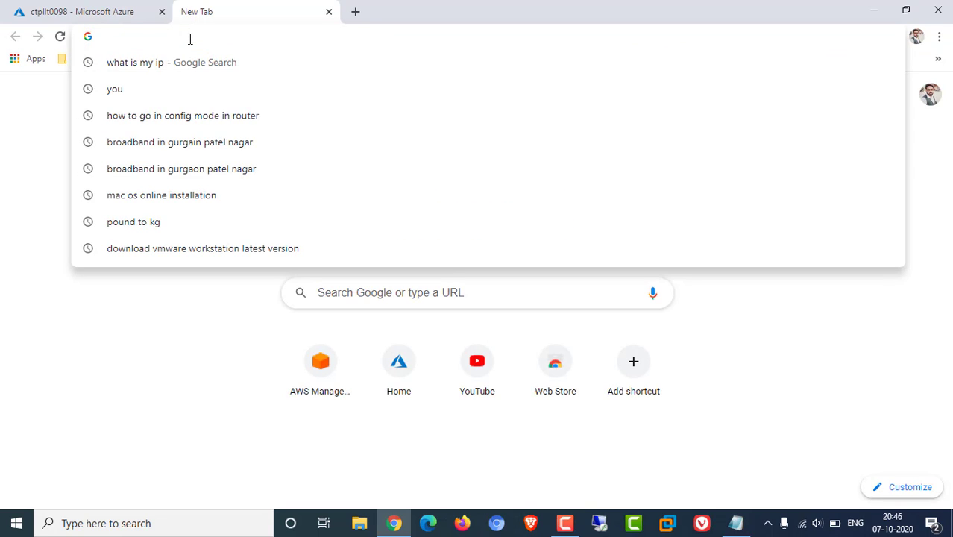
key(ctrl+v)
key(Return)
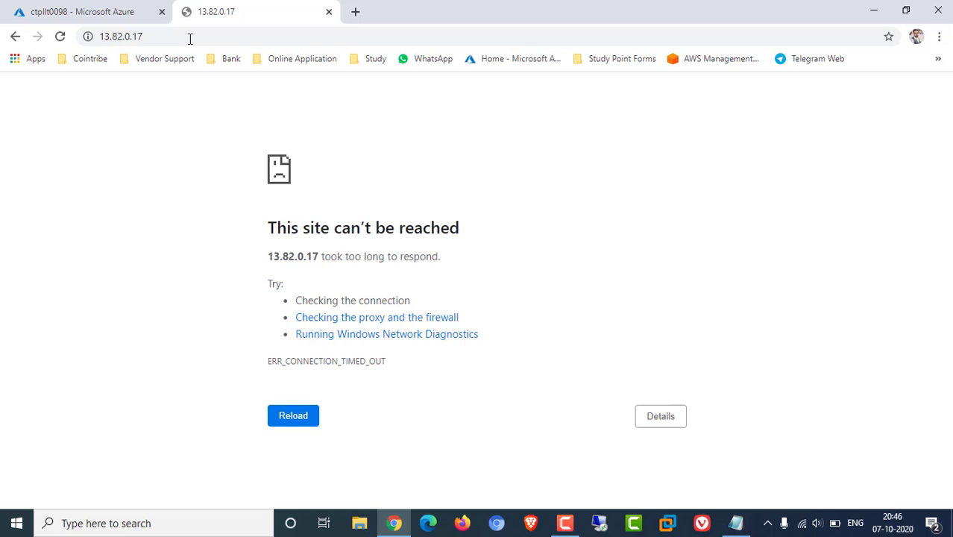
Return to the Azure VM overview and copy the public IP address again
click(143, 9)
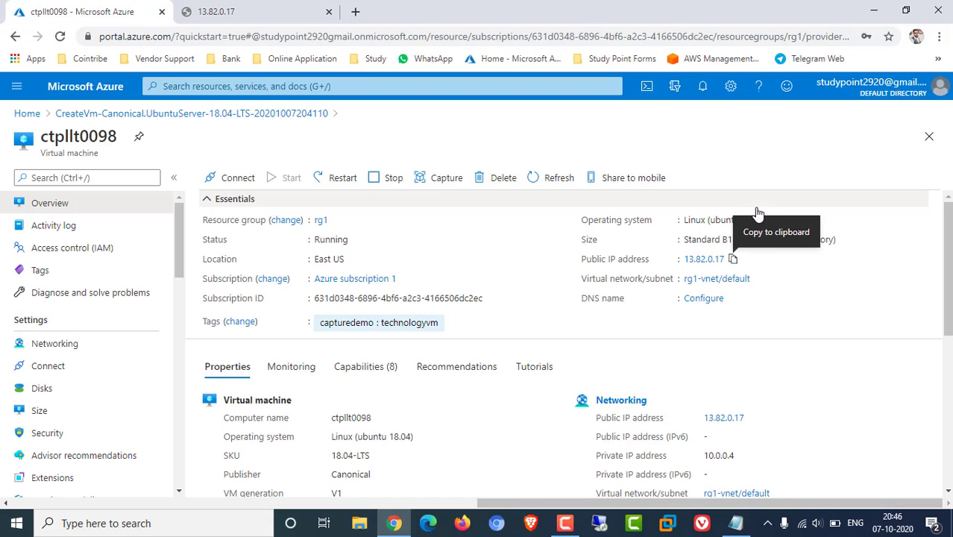
click(733, 259)
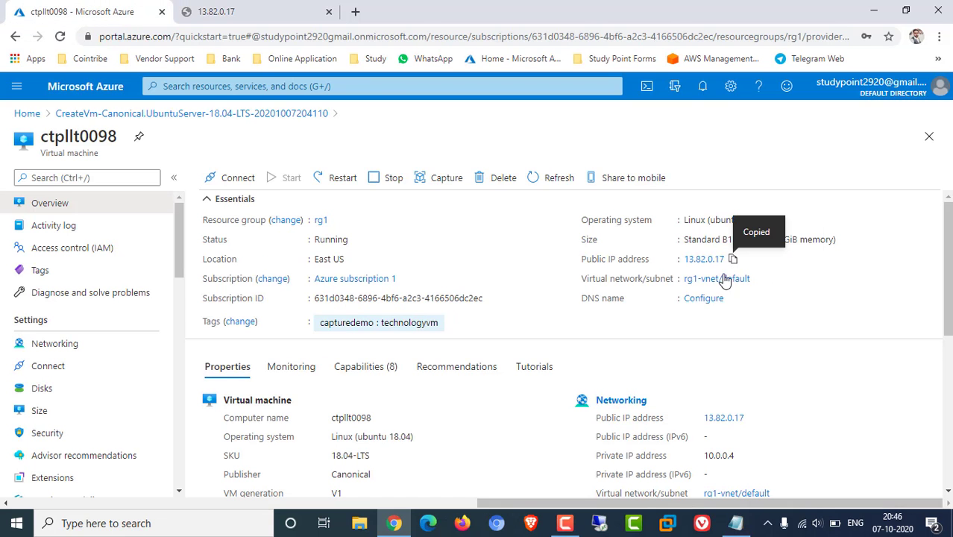
click(186, 523)
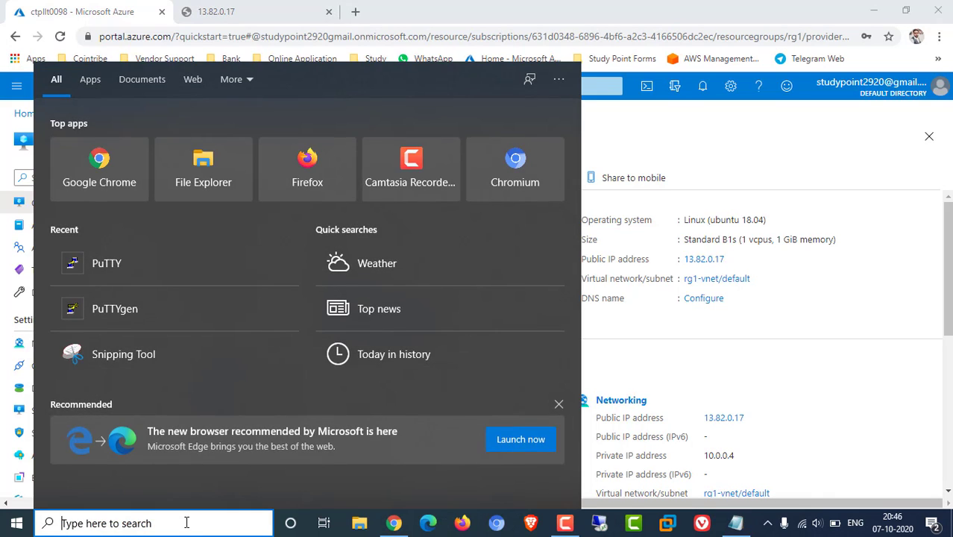
Launch PuTTY and open an SSH session to 13.82.0.17, trusting the server's host key
text(putty)
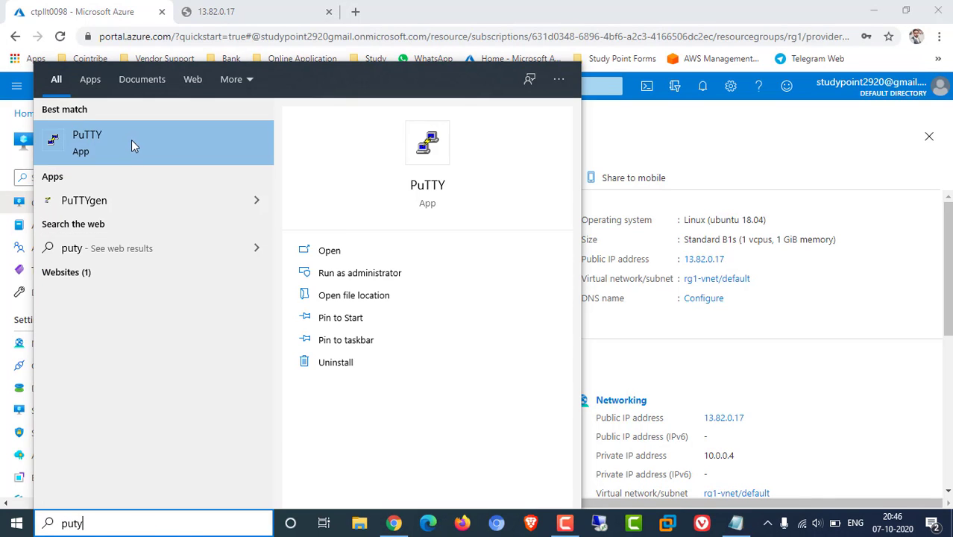
click(132, 140)
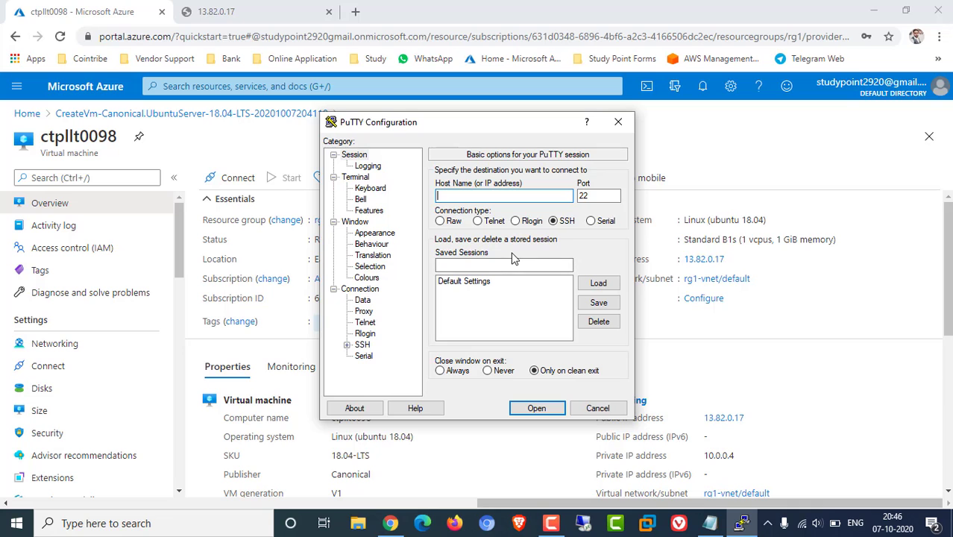
key(ctrl+v)
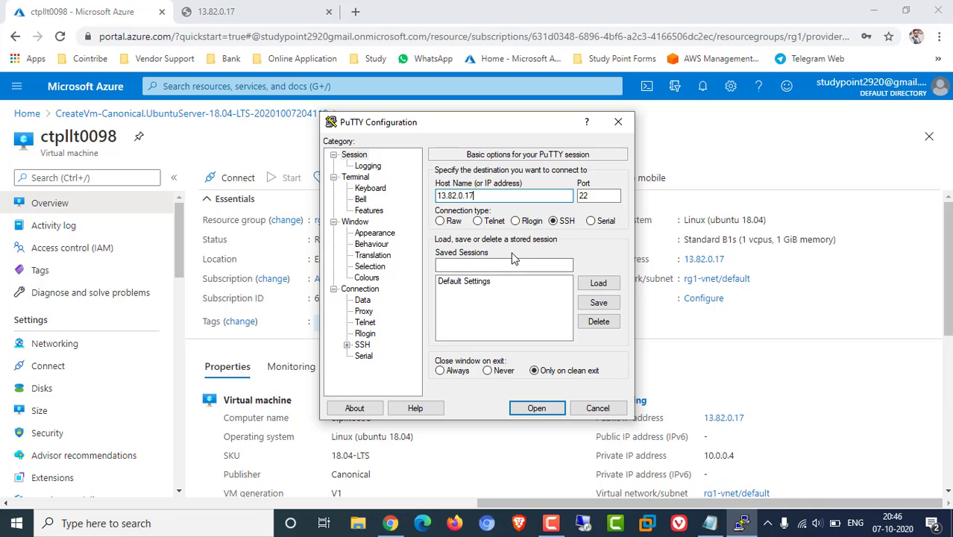
click(534, 408)
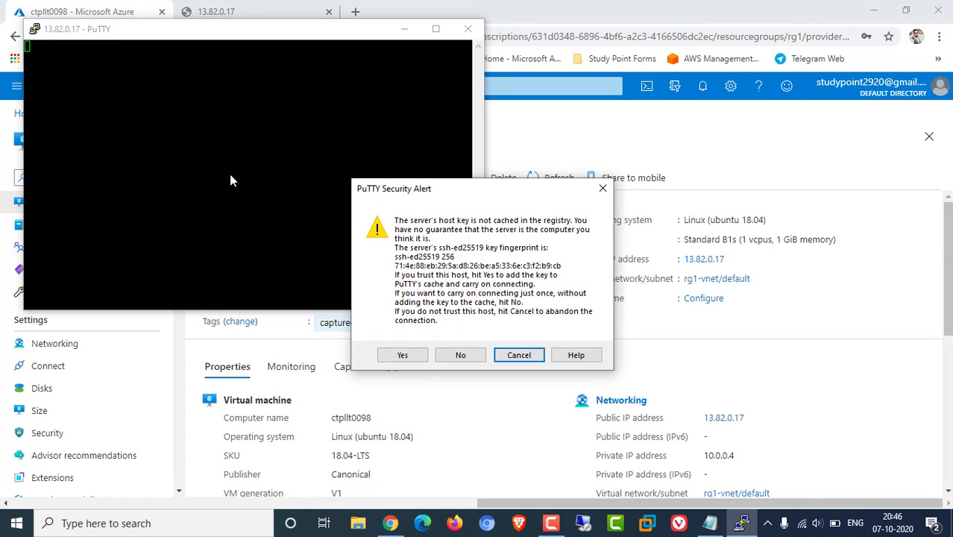
click(406, 359)
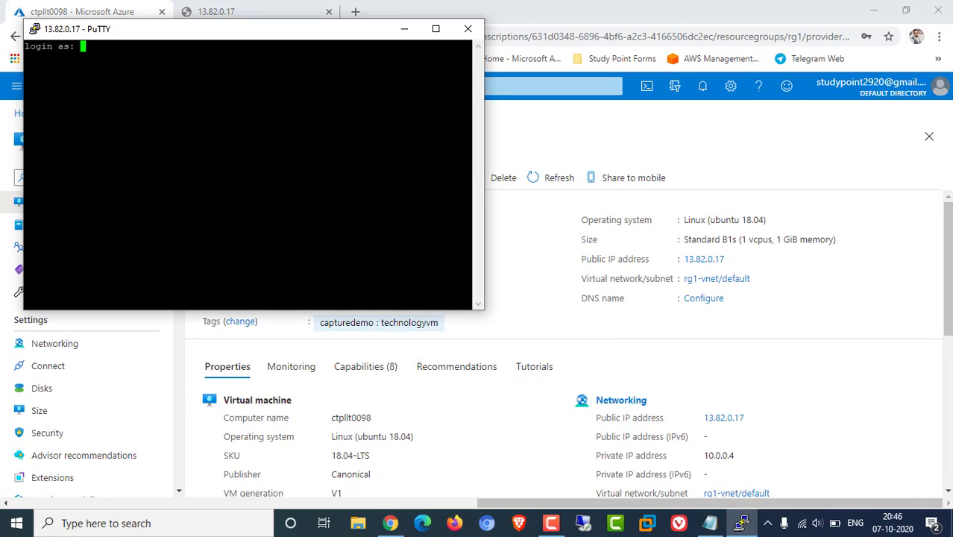
click(35, 30)
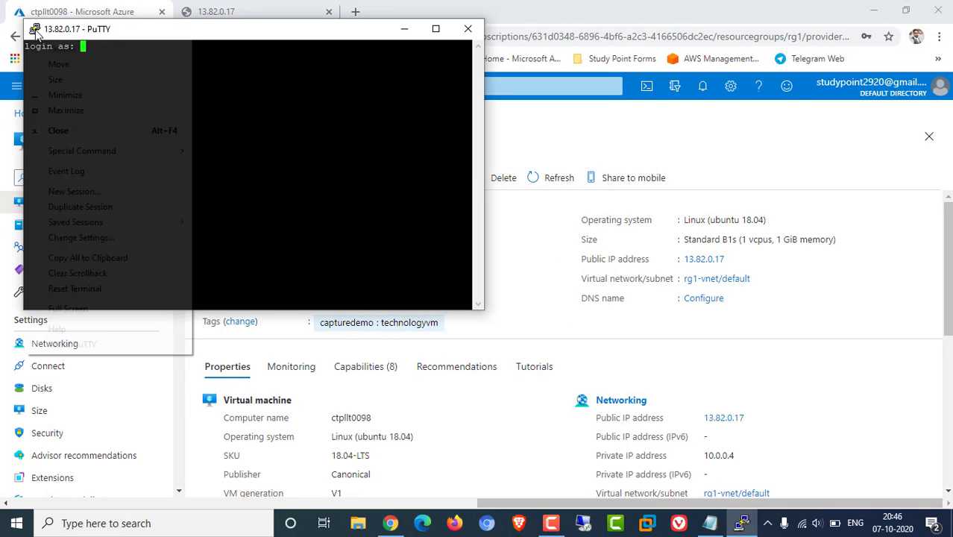
Set PuTTY's terminal font to Courier New bold 20-point and apply it to the session
click(88, 239)
click(375, 234)
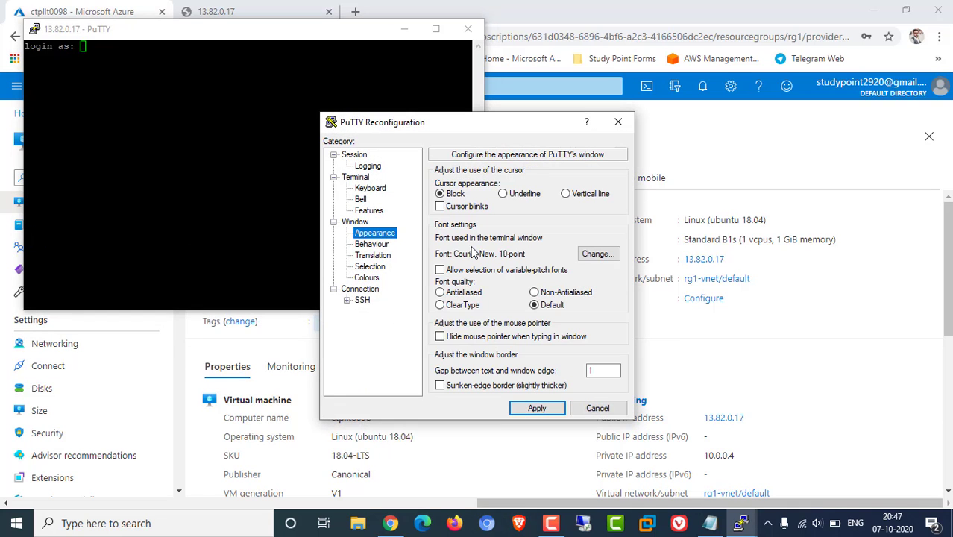
click(597, 254)
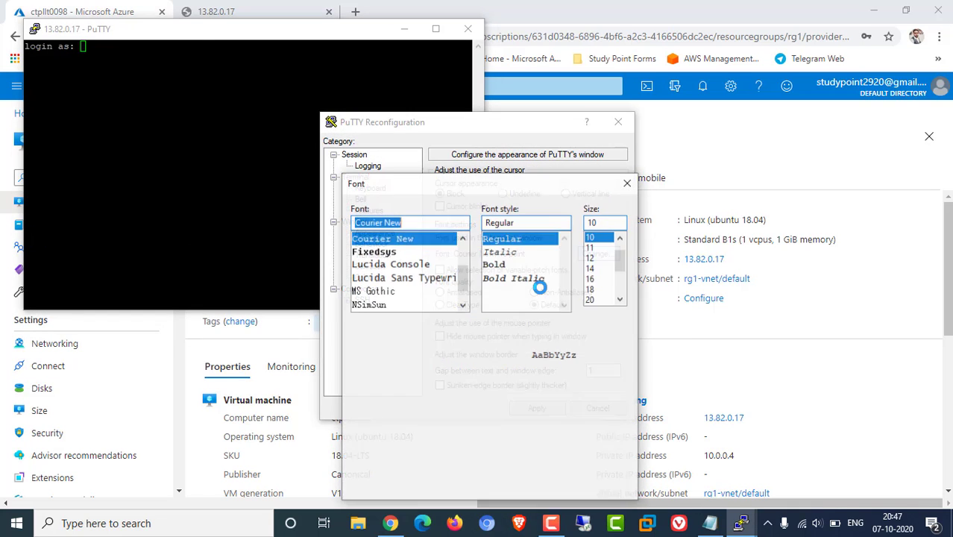
click(498, 265)
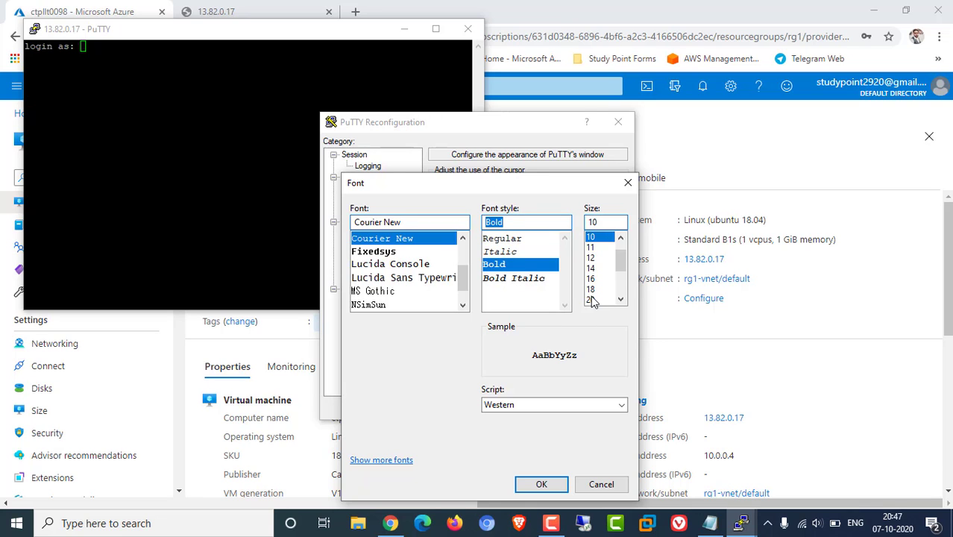
click(591, 299)
click(541, 484)
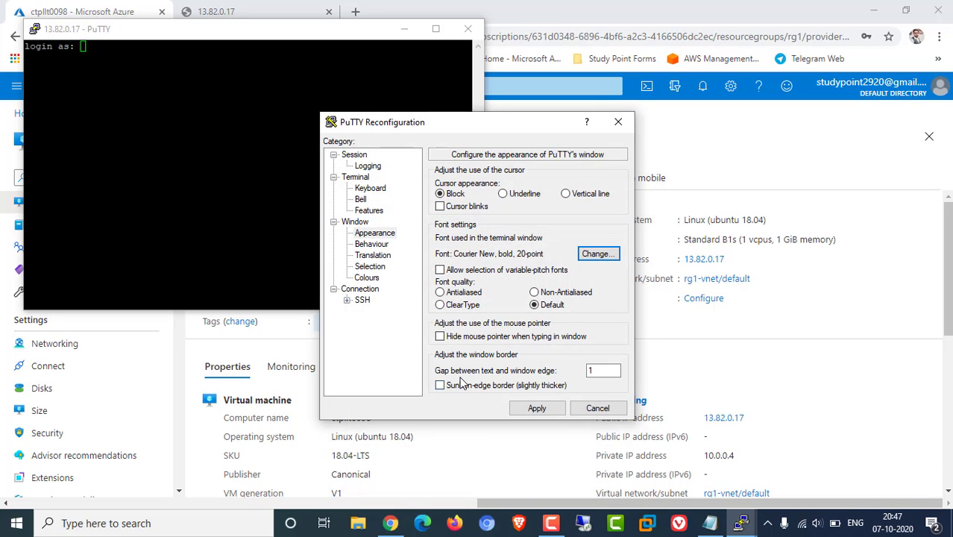
click(536, 409)
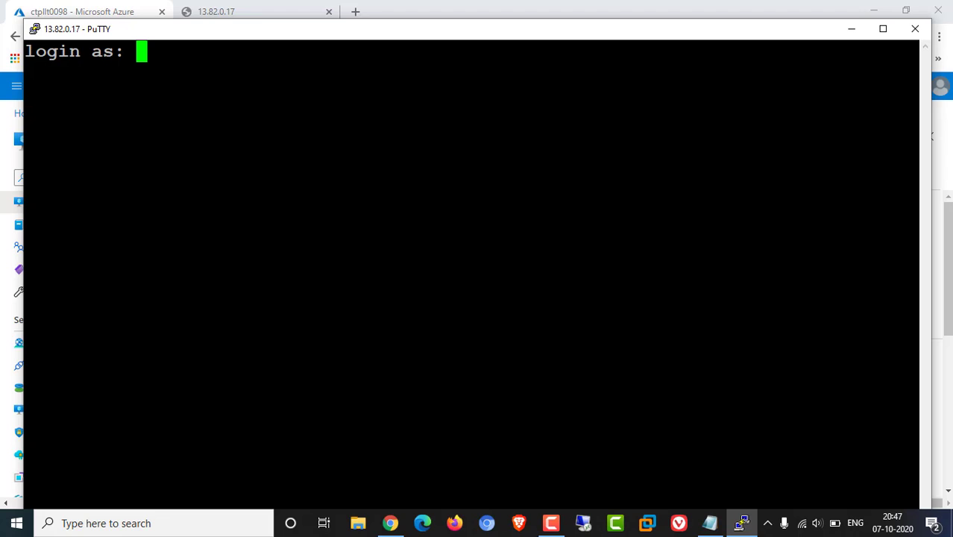
drag(270, 38, 279, 33)
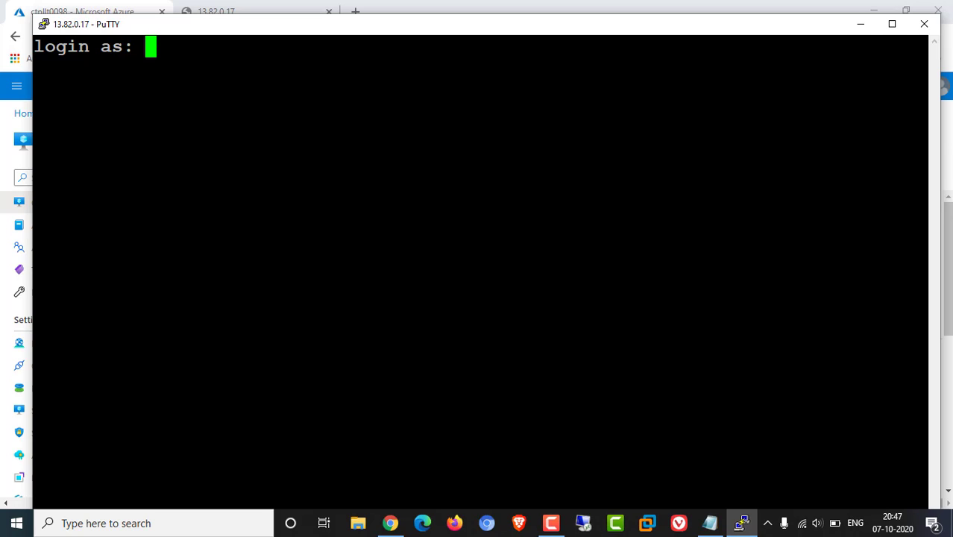
Log in with the VM's username and password, then clear the welcome text with Ctrl+L
text(study)
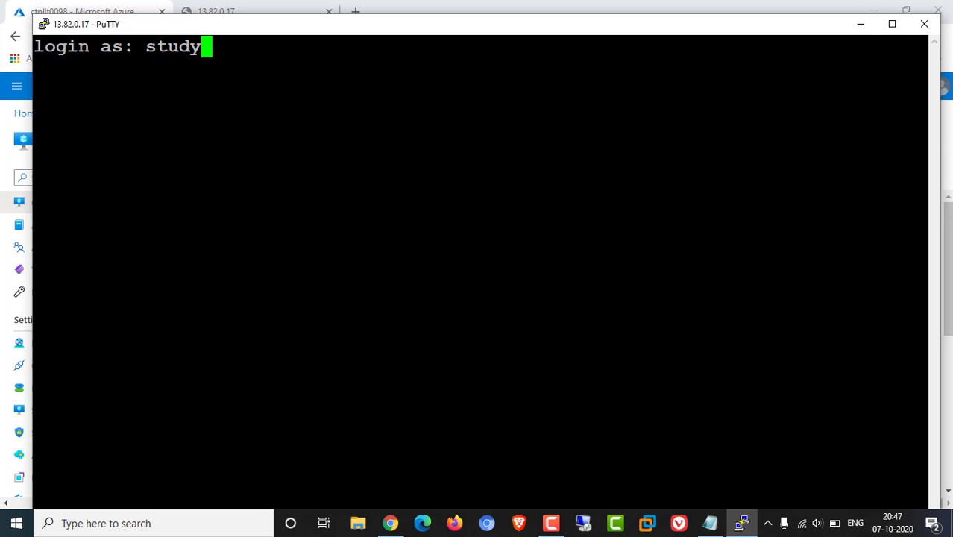
key(Return)
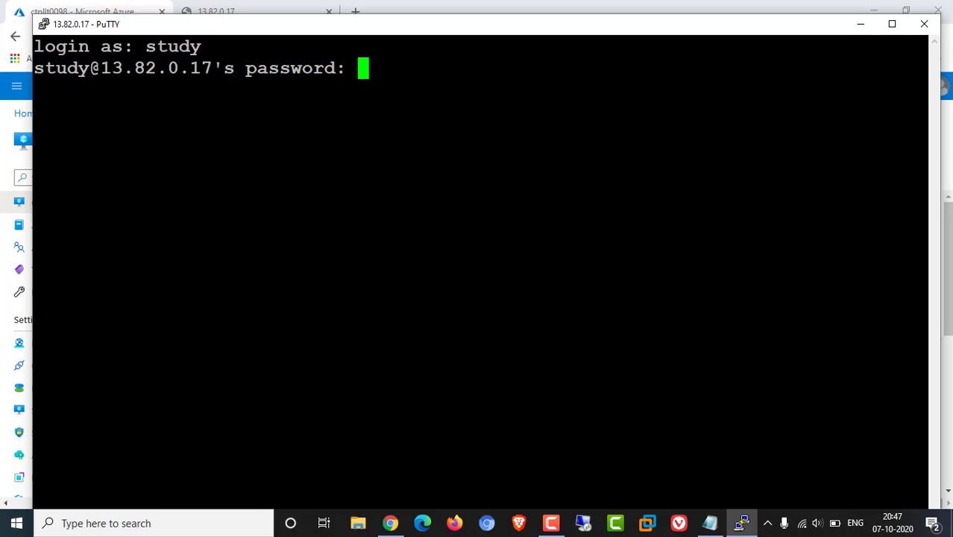
key(Return)
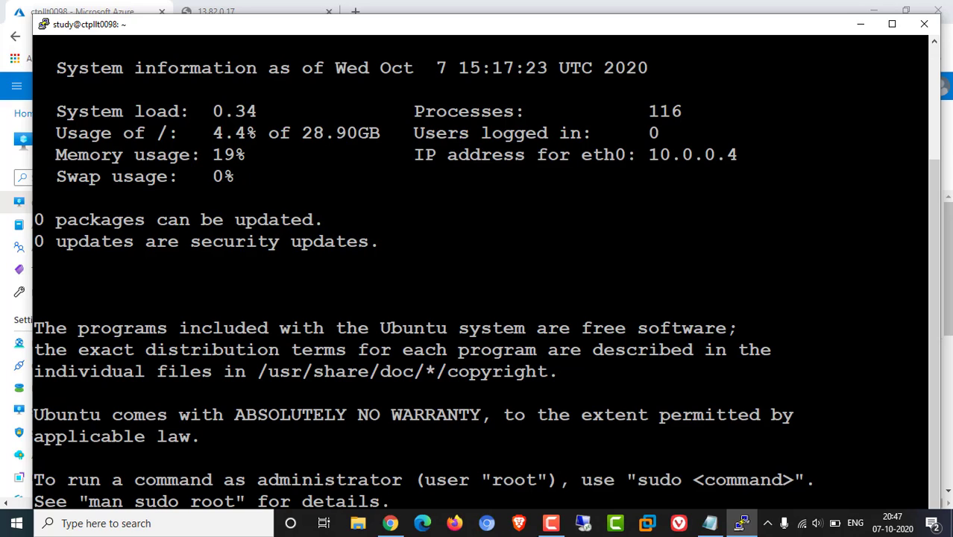
key(ctrl+l)
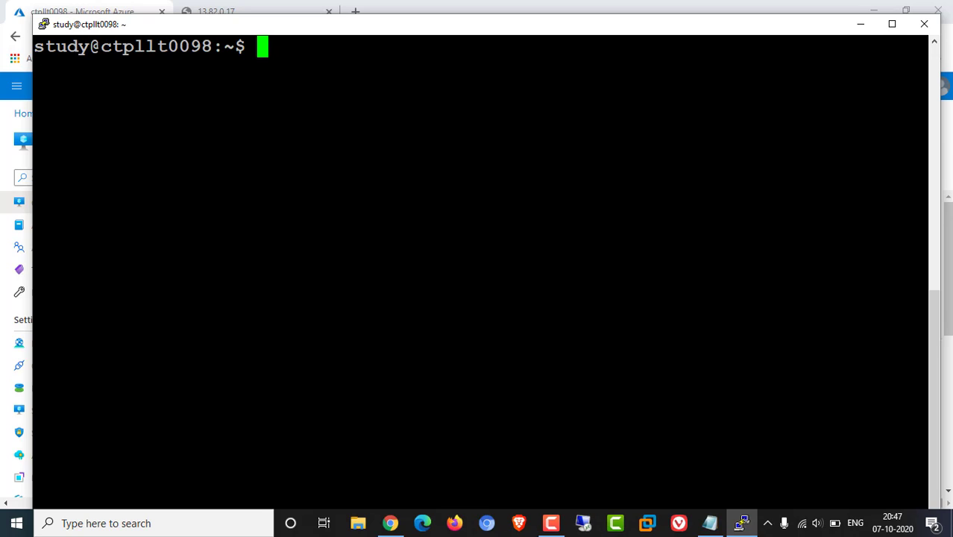
Become root with sudo su, run sudo apt-get update, and maximize the PuTTY window
text(sudo su)
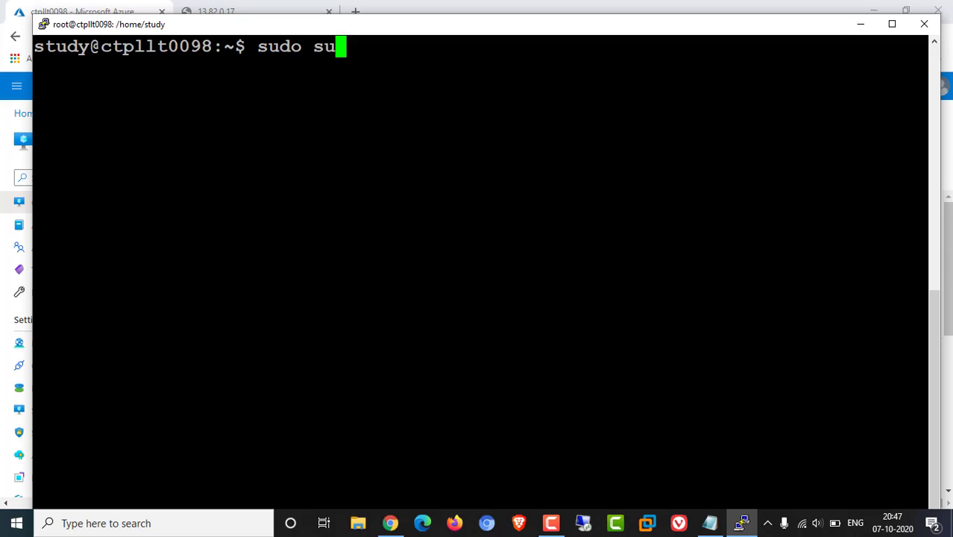
key(Return)
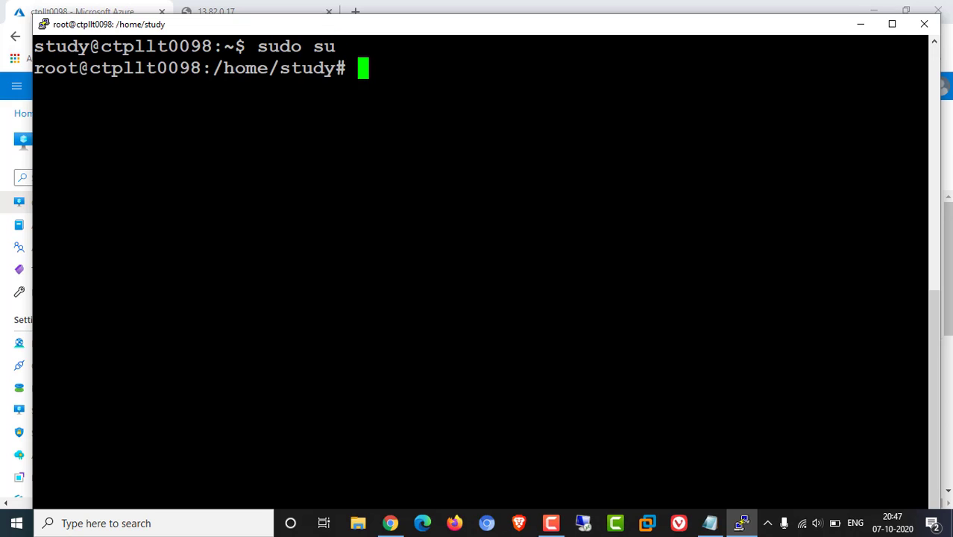
text(sudo a)
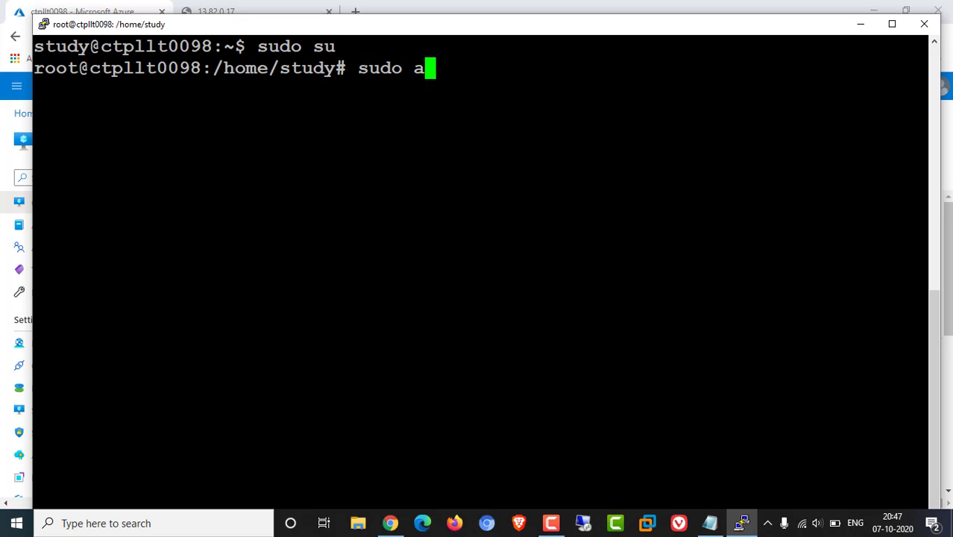
text(pt-get update)
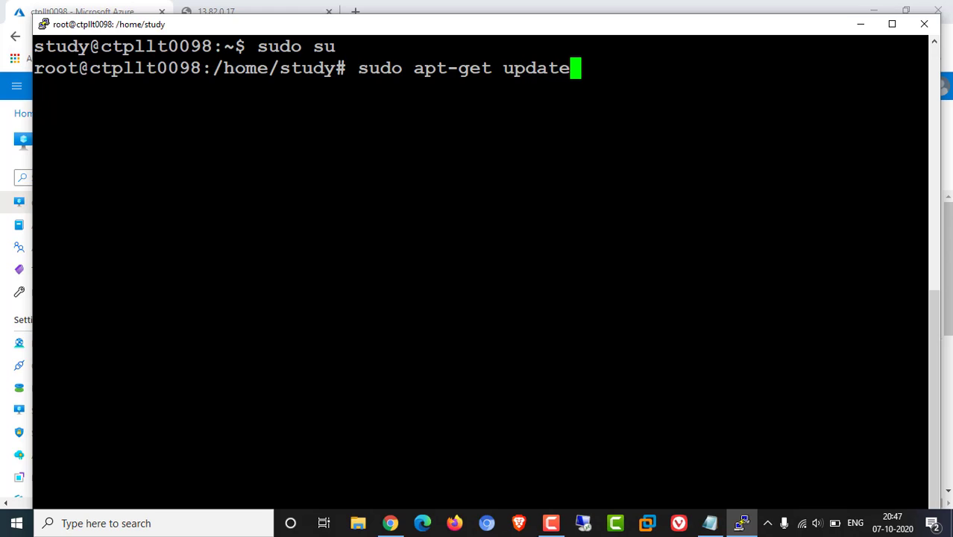
key(Return)
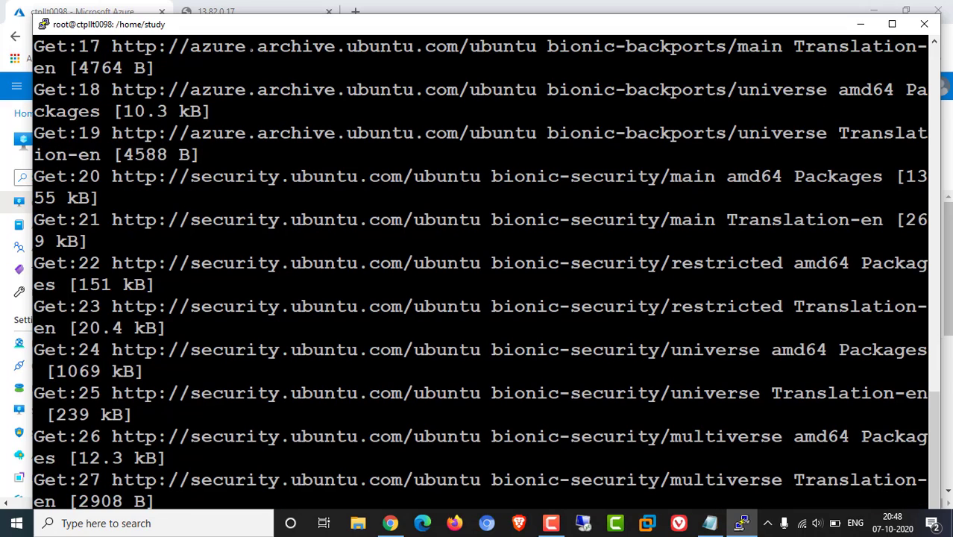
click(891, 24)
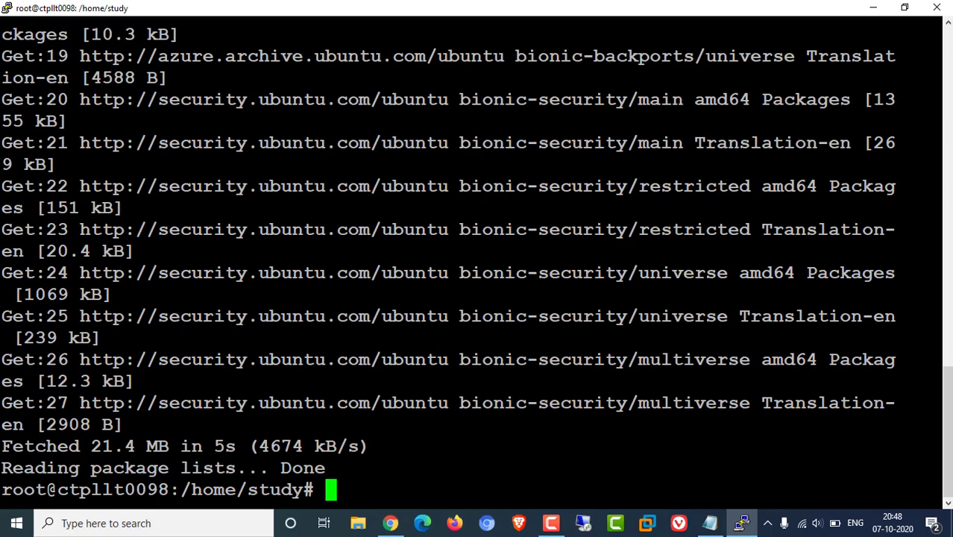
Install Apache2 with sudo apt-get install apache2, answering y to continue
text(sudo )
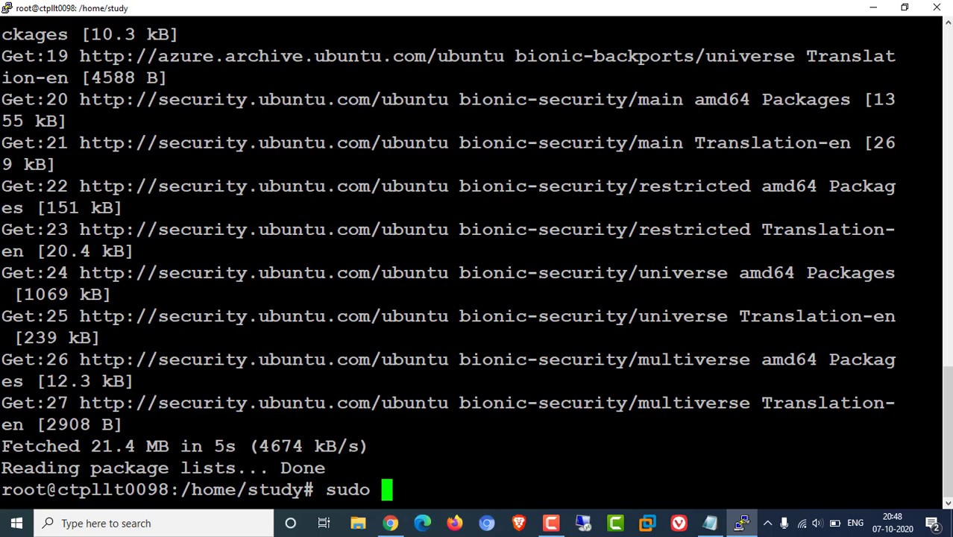
text(apt)
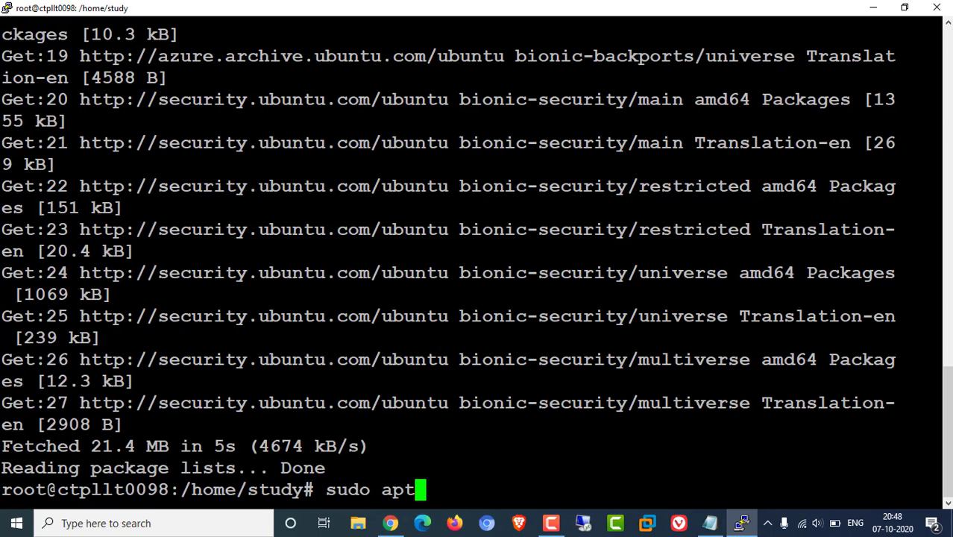
text(-get )
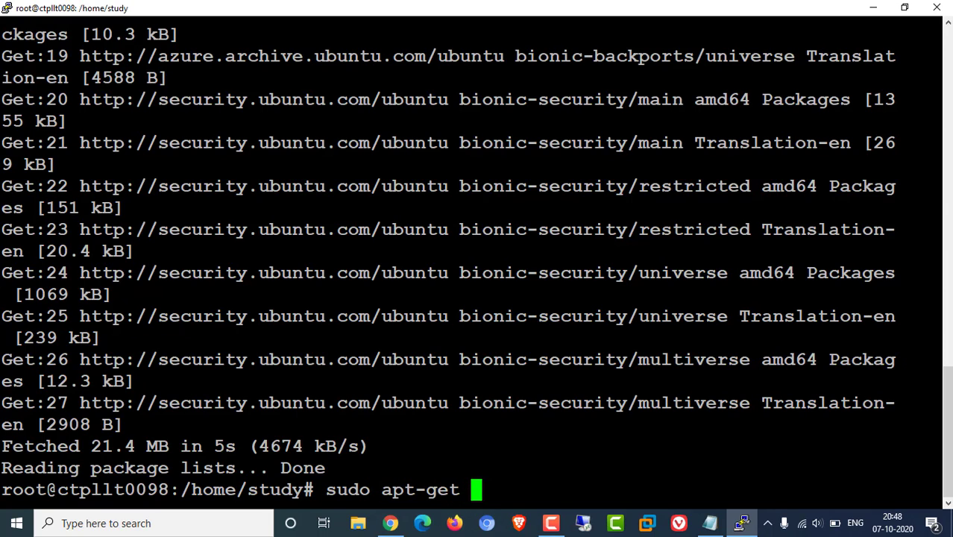
text(install )
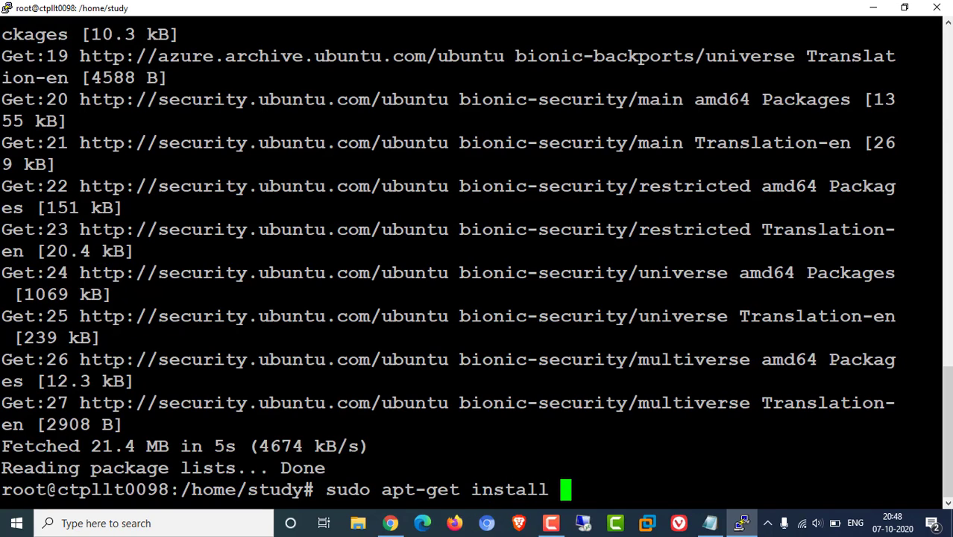
text(a)
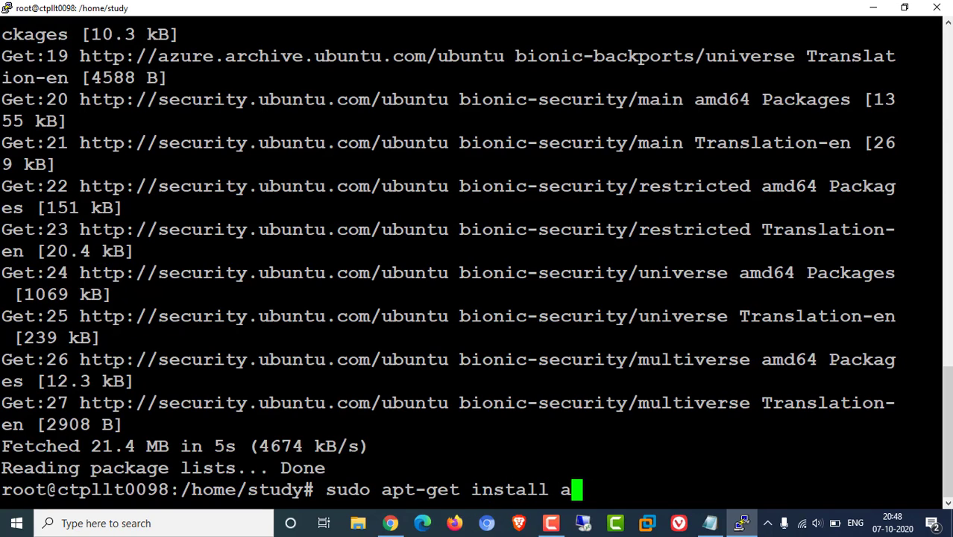
text(pache)
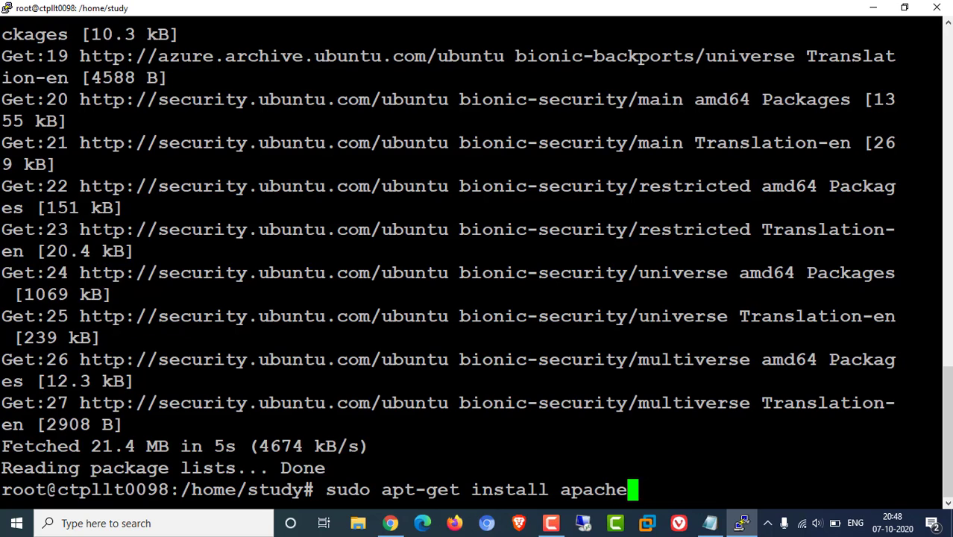
text(2)
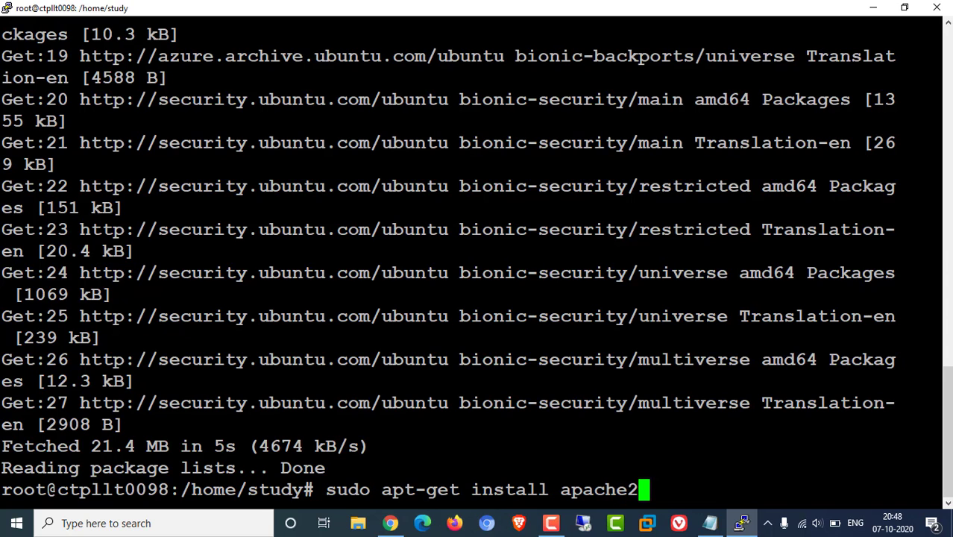
key(Return)
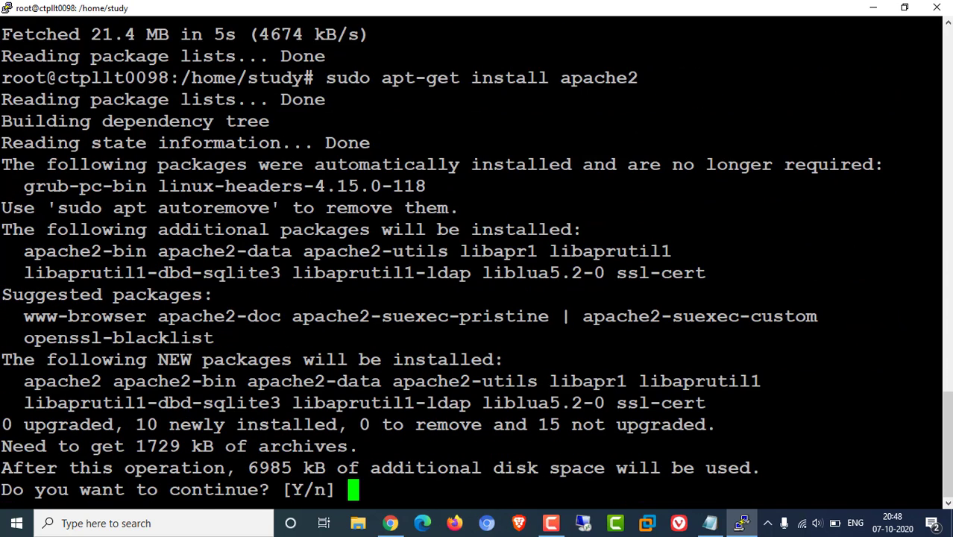
text(y)
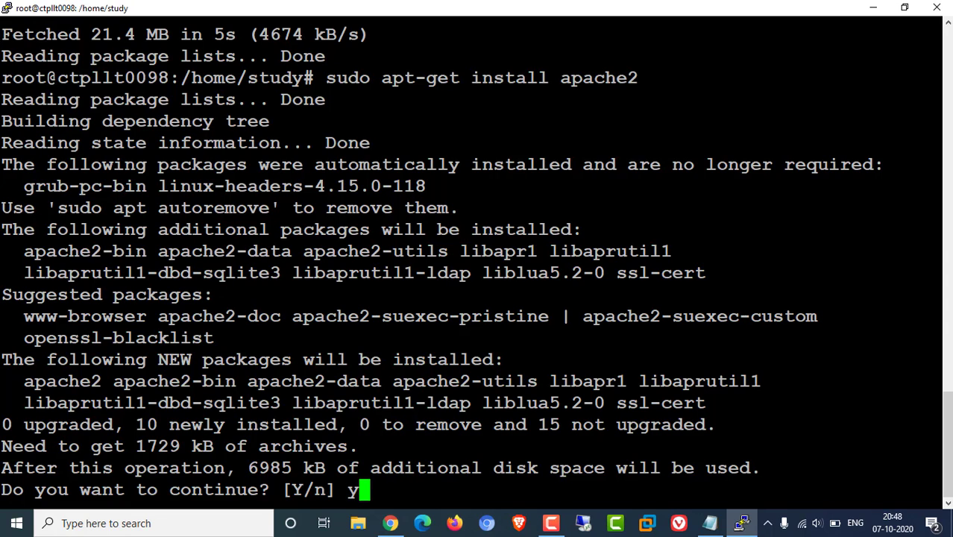
key(Return)
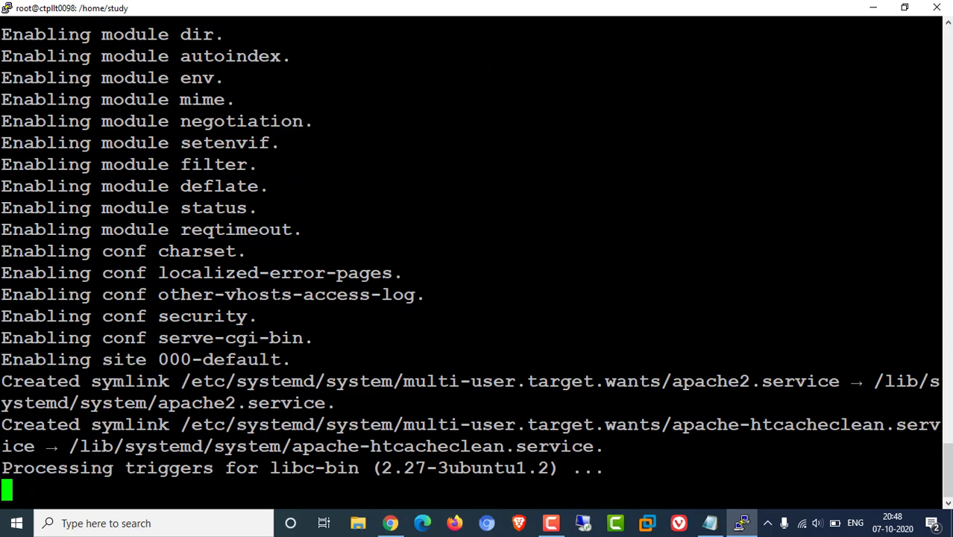
click(391, 522)
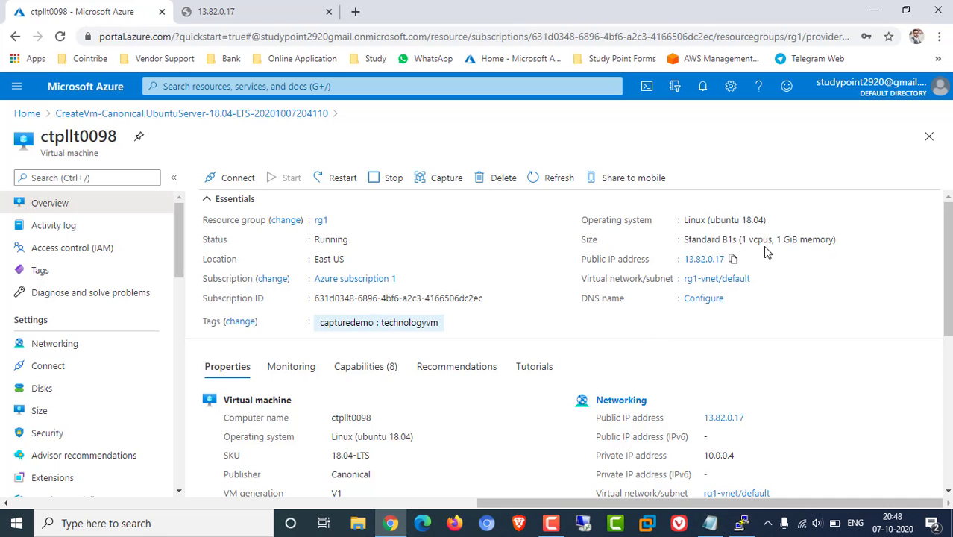
Copy 13.82.0.17 again and reload it in the second browser tab to test Apache
click(732, 260)
click(223, 11)
click(287, 36)
key(ctrl+v)
key(Return)
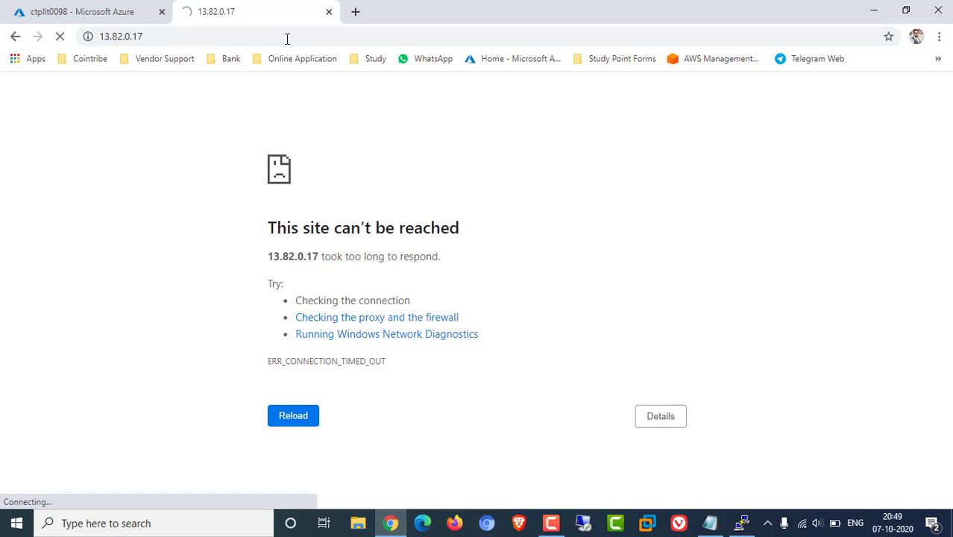
Check the Apache install output in PuTTY, then return to the ctpllt0098 overview in Azure
click(105, 12)
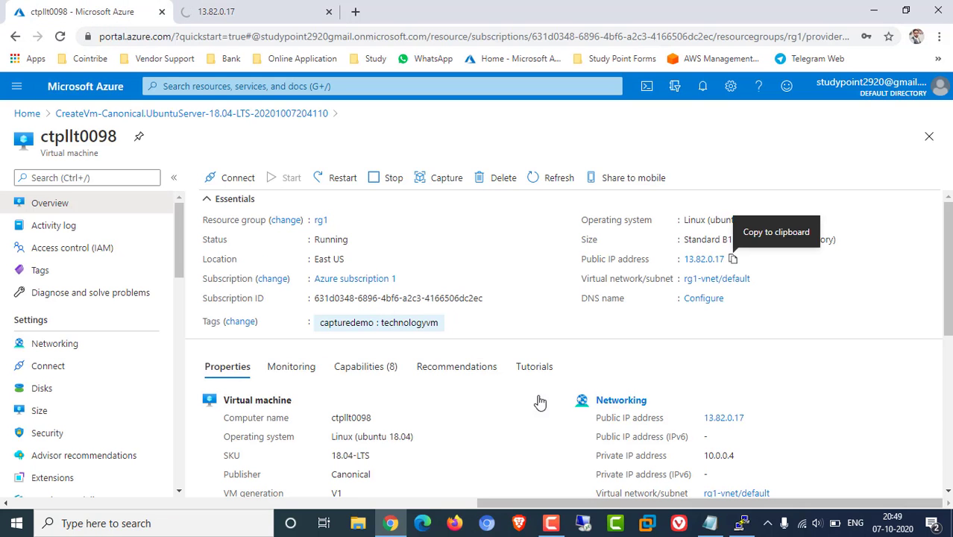
click(740, 523)
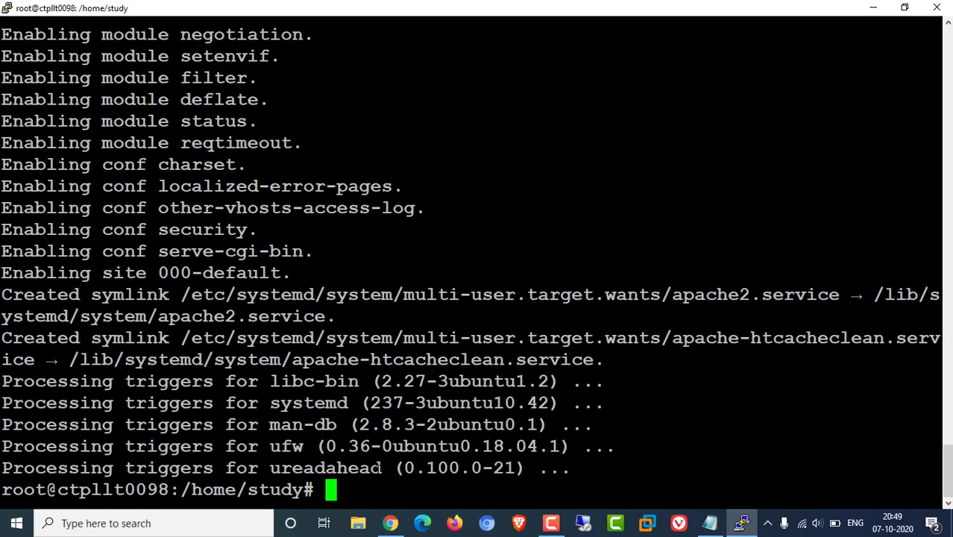
click(390, 522)
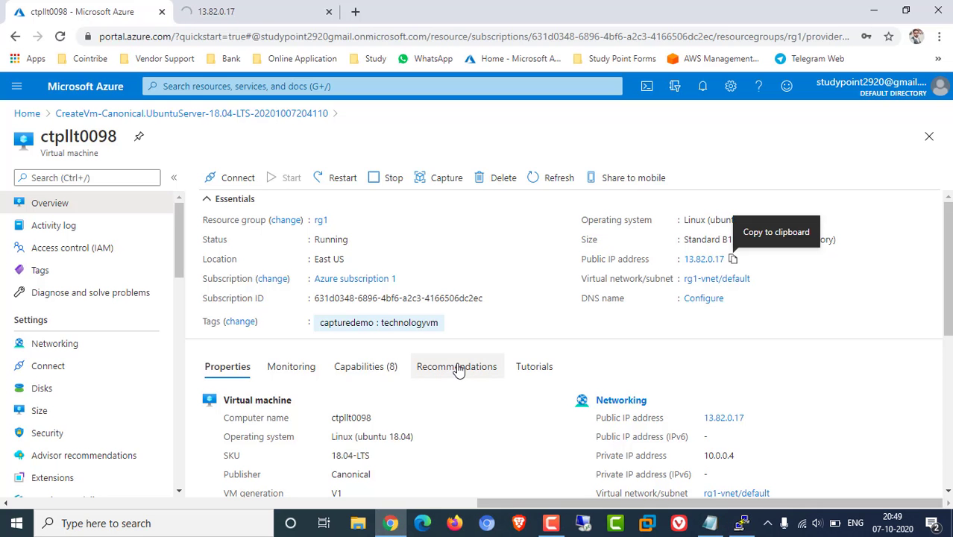
scroll(458, 371, down, 3)
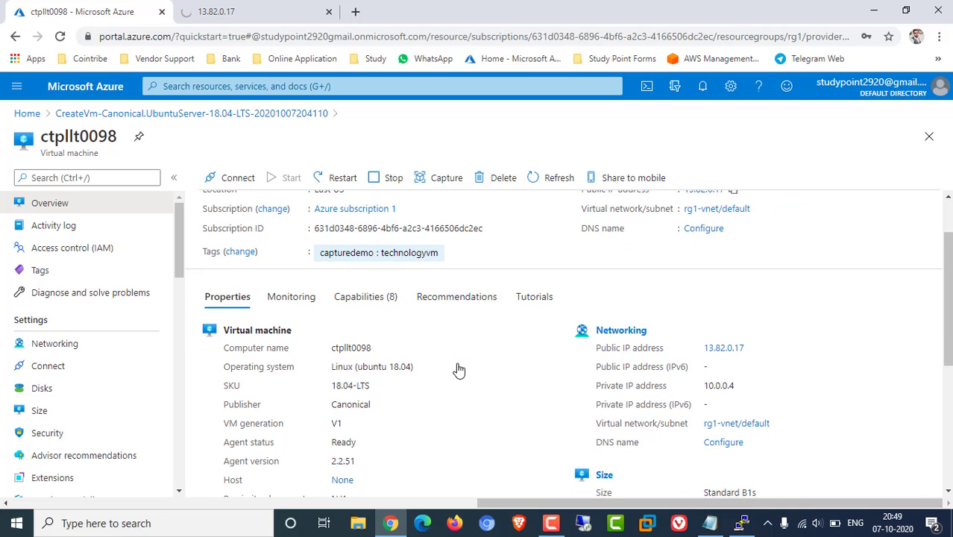
Show ctpllt0098's Networking page and scroll to its inbound port rules: SSH 22 plus the three defaults
click(32, 350)
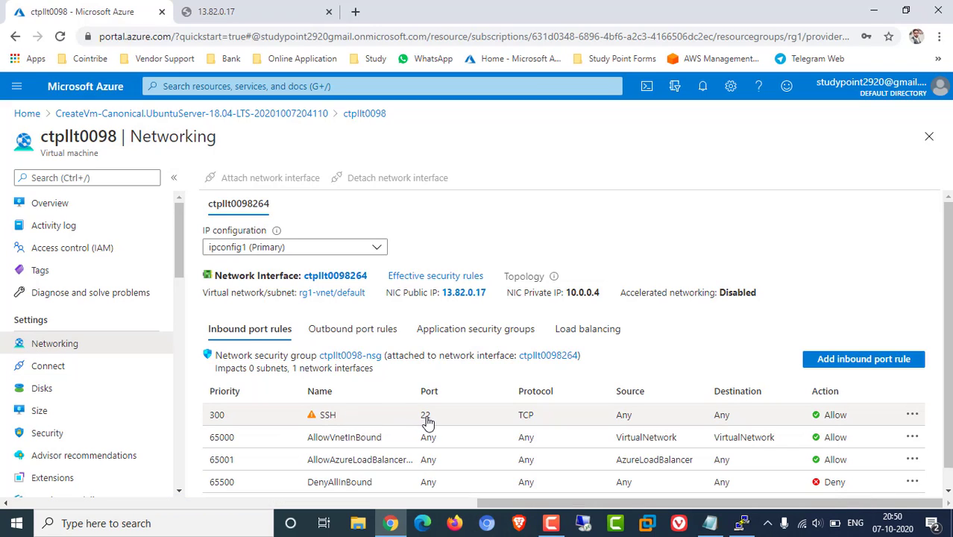
scroll(477, 427, down, 1)
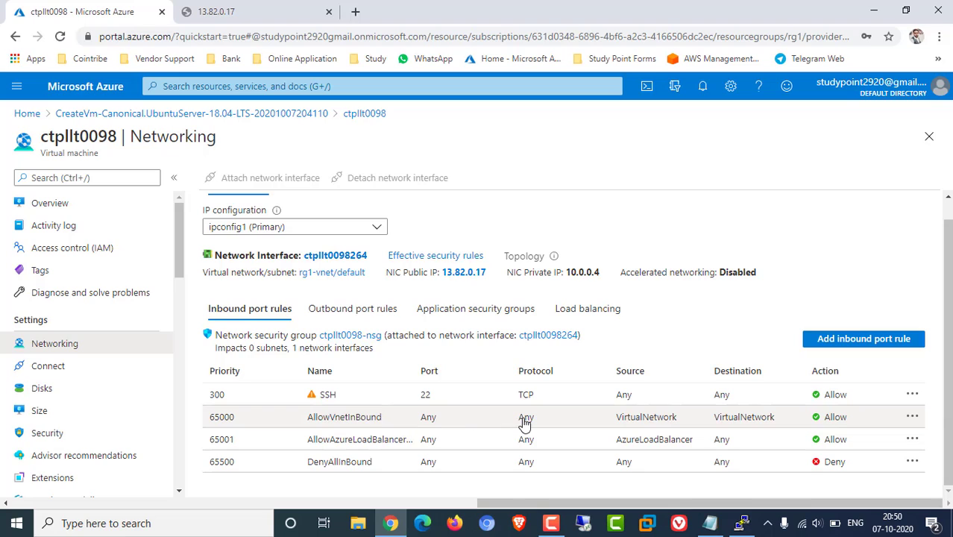
Add inbound rule Port_80 allowing Any source to destination port 80 at priority 310
click(844, 338)
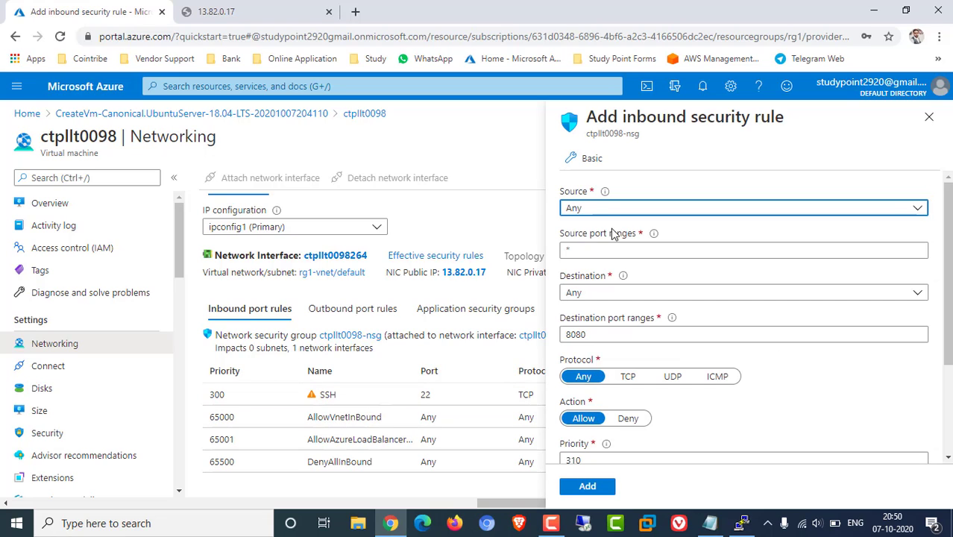
click(603, 209)
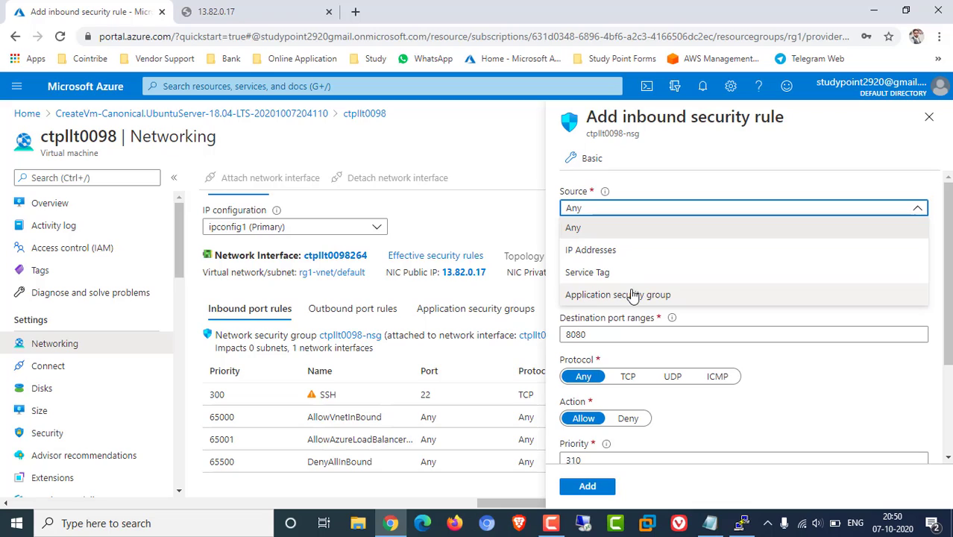
click(581, 233)
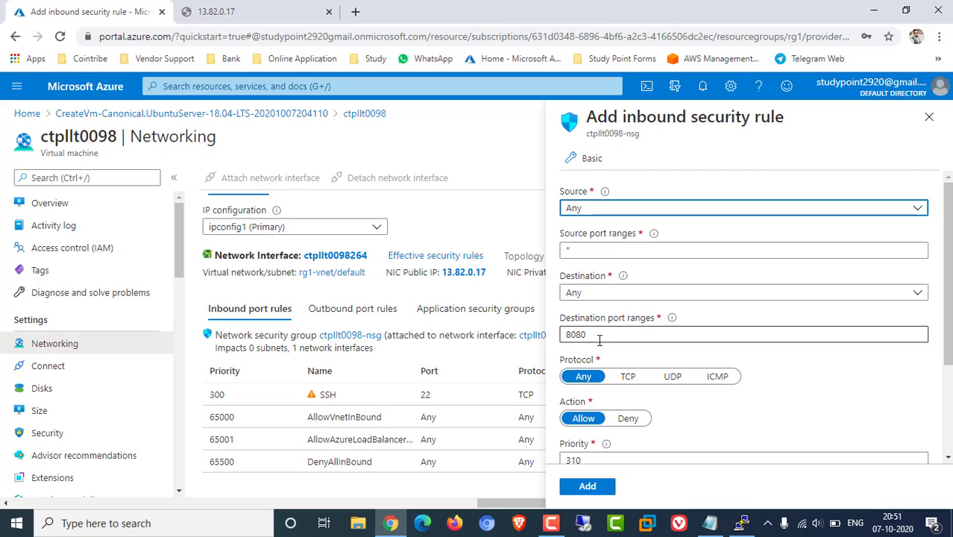
drag(598, 334, 555, 339)
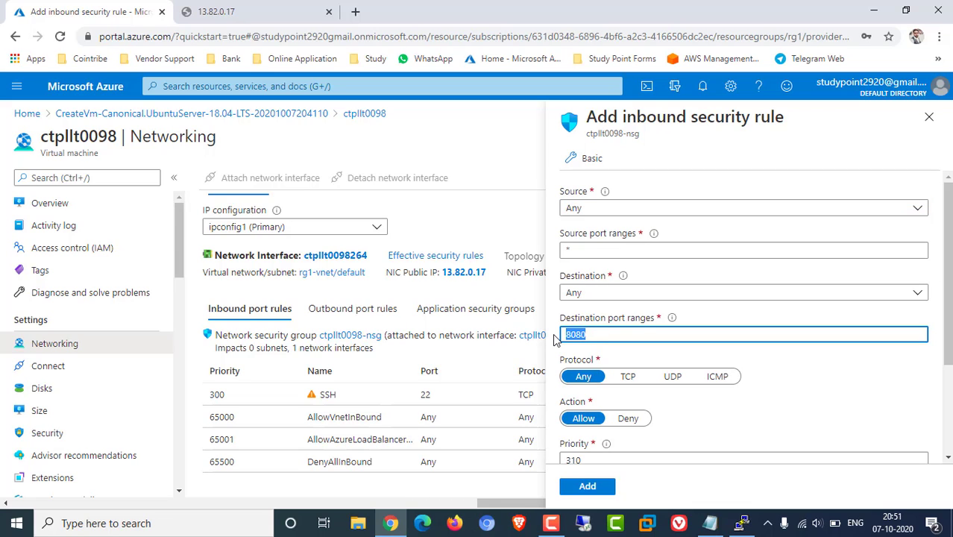
text(80)
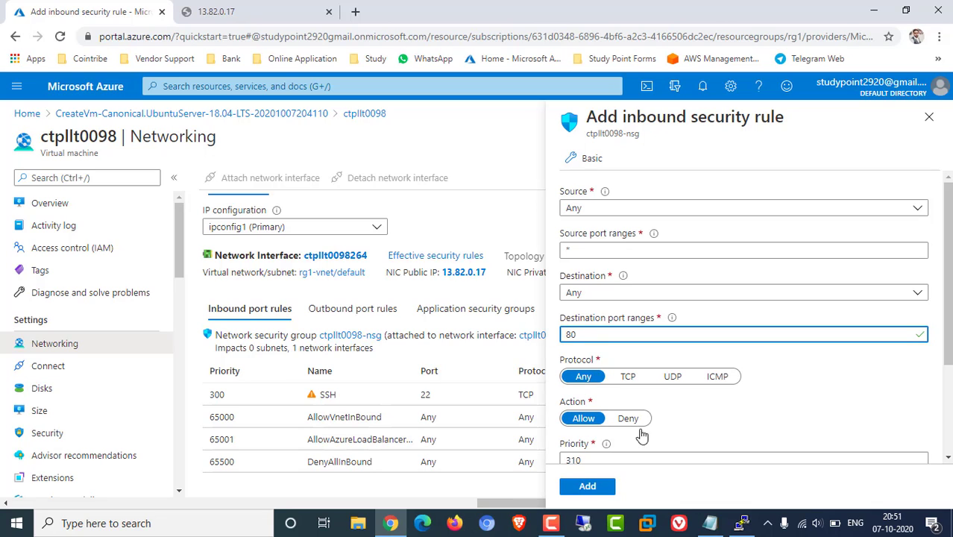
scroll(644, 298, down, 2)
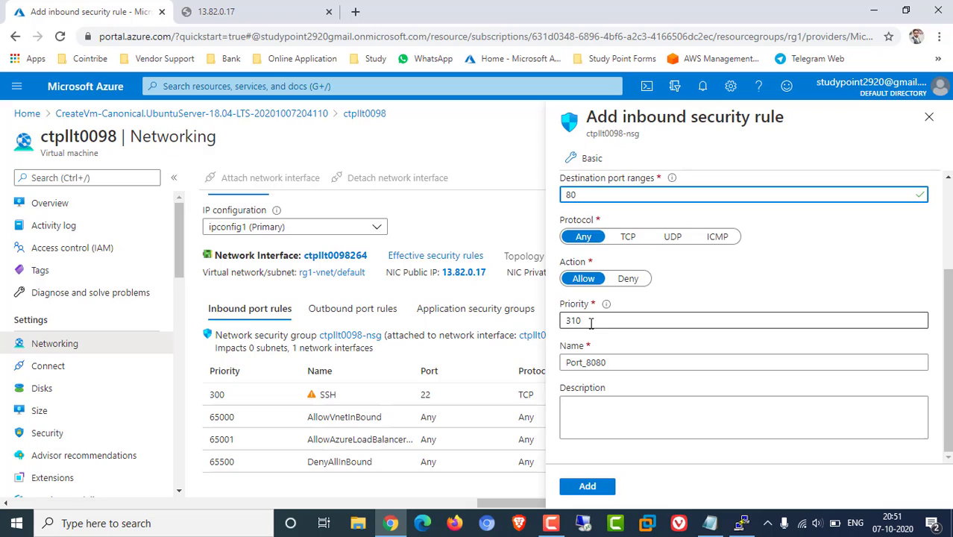
drag(589, 321, 559, 319)
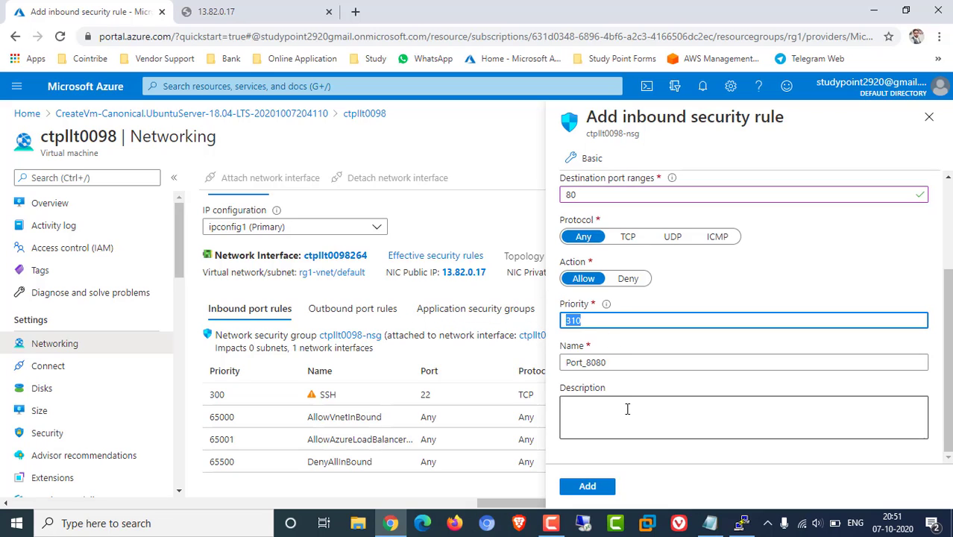
drag(596, 363, 636, 363)
key(BackSpace)
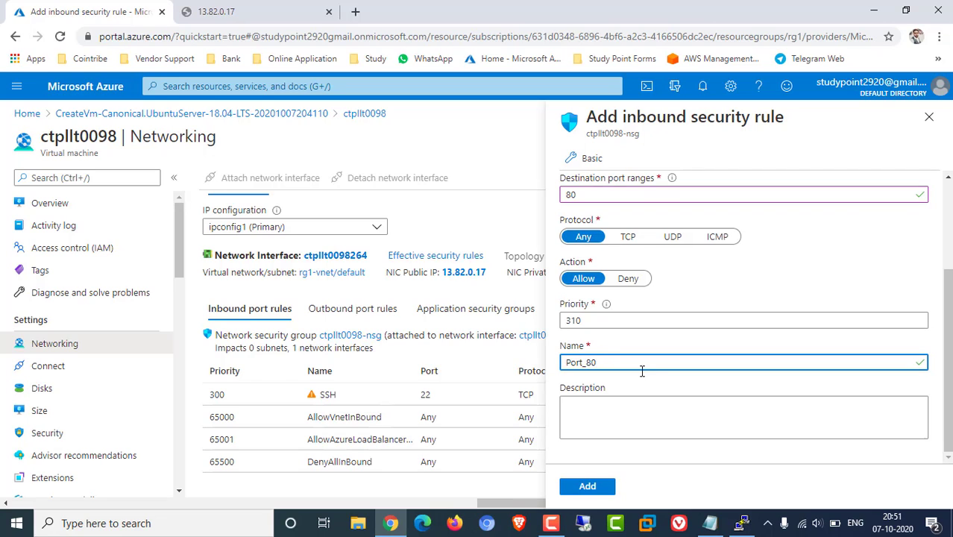
click(588, 487)
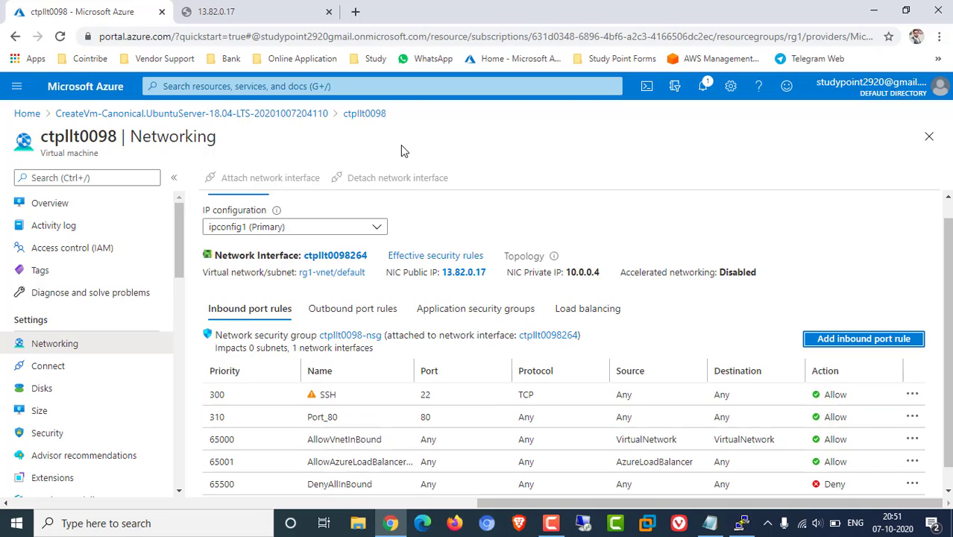
Reload the 13.82.0.17 tab so it shows the Apache2 Ubuntu Default Page, then return to Azure
click(245, 11)
click(61, 37)
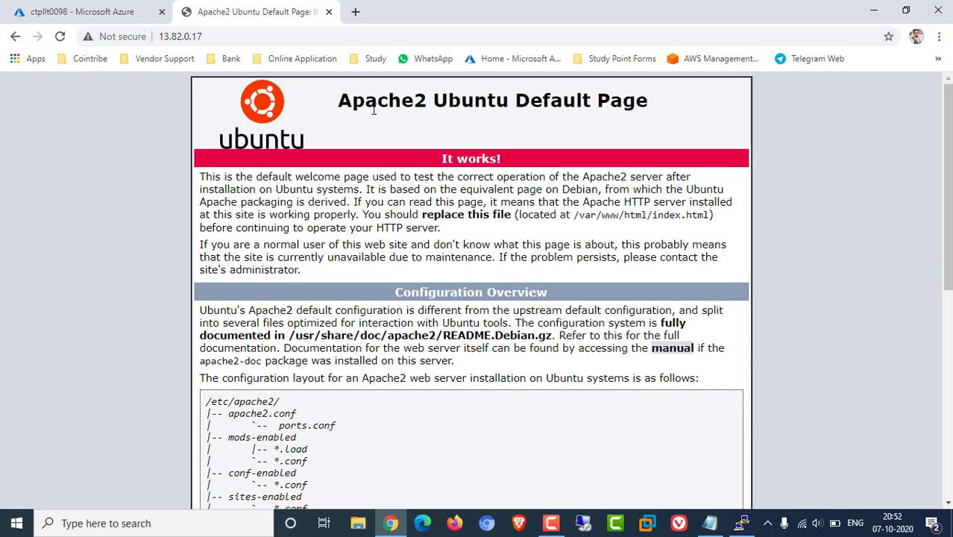
drag(337, 100, 464, 465)
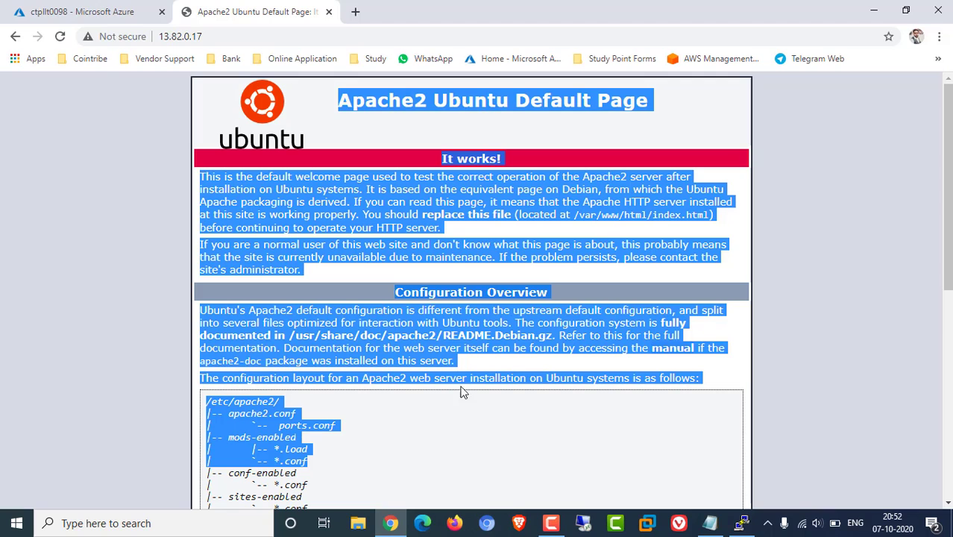
click(84, 9)
Go back to ctpllt0098's Overview, close the PuTTY session with confirmation, and view the Apache page
scroll(449, 210, up, 1)
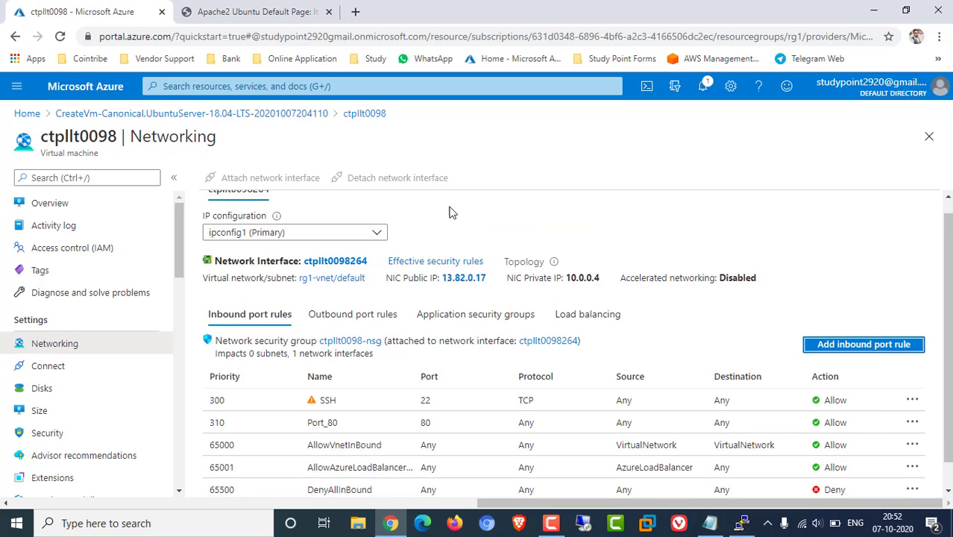
click(85, 206)
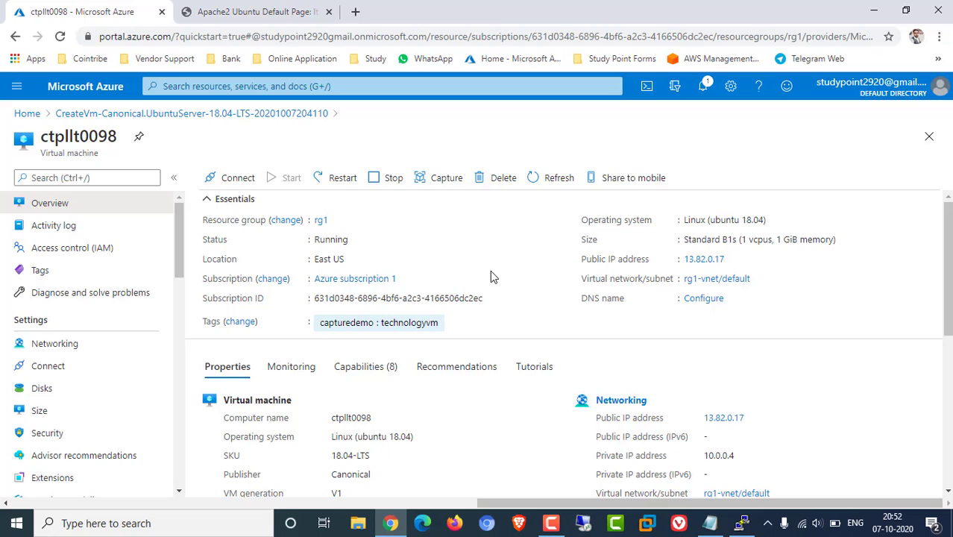
click(742, 522)
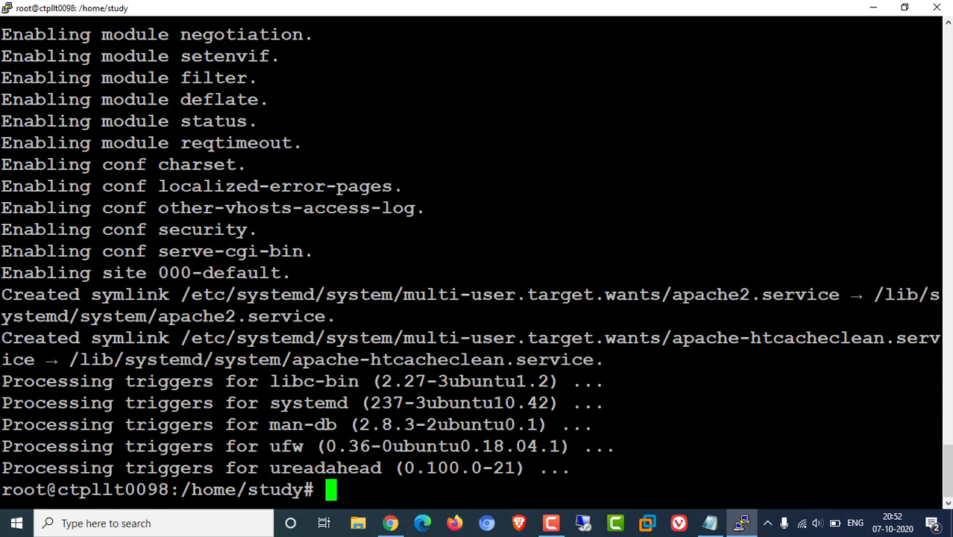
click(936, 8)
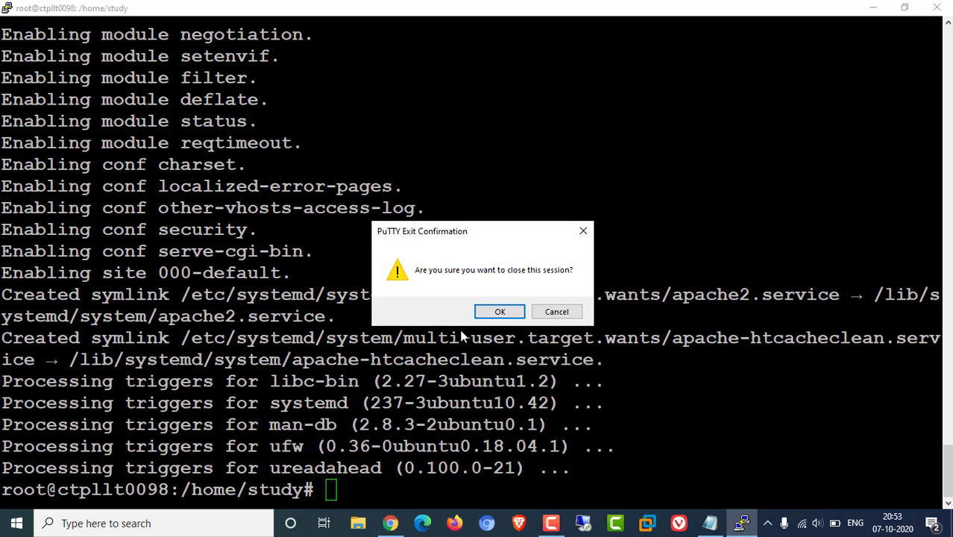
click(500, 312)
click(265, 9)
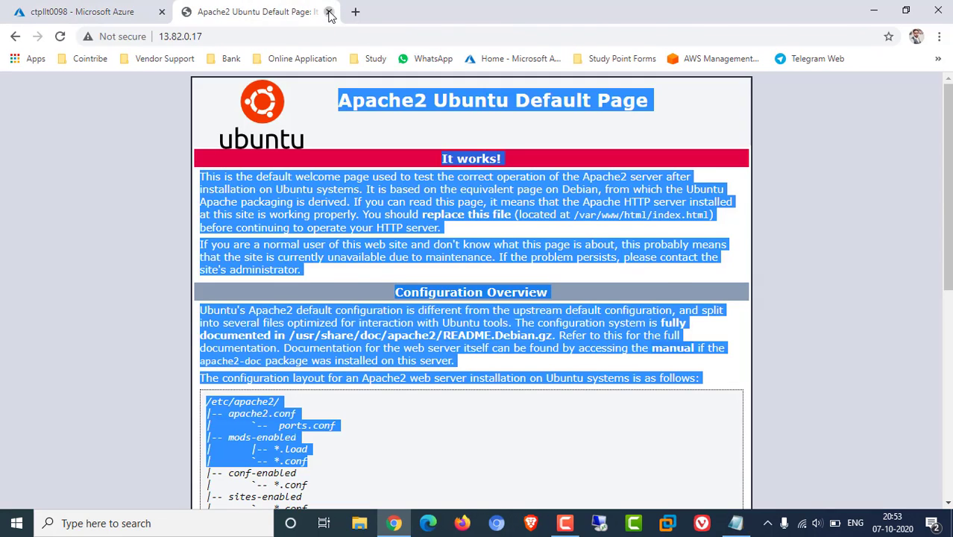
Close the Apache tab, start capturing ctpllt0098, and name the image Capture-Demo
click(329, 12)
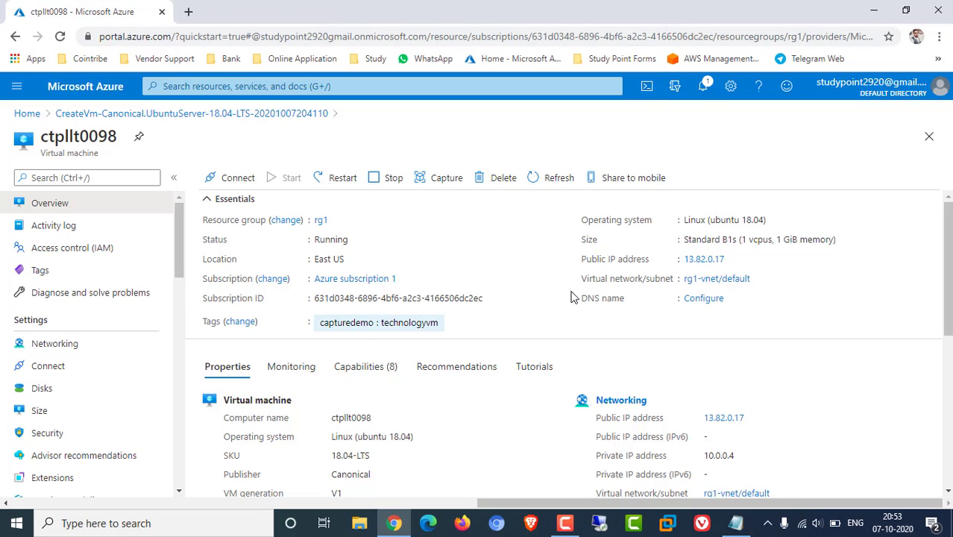
click(442, 179)
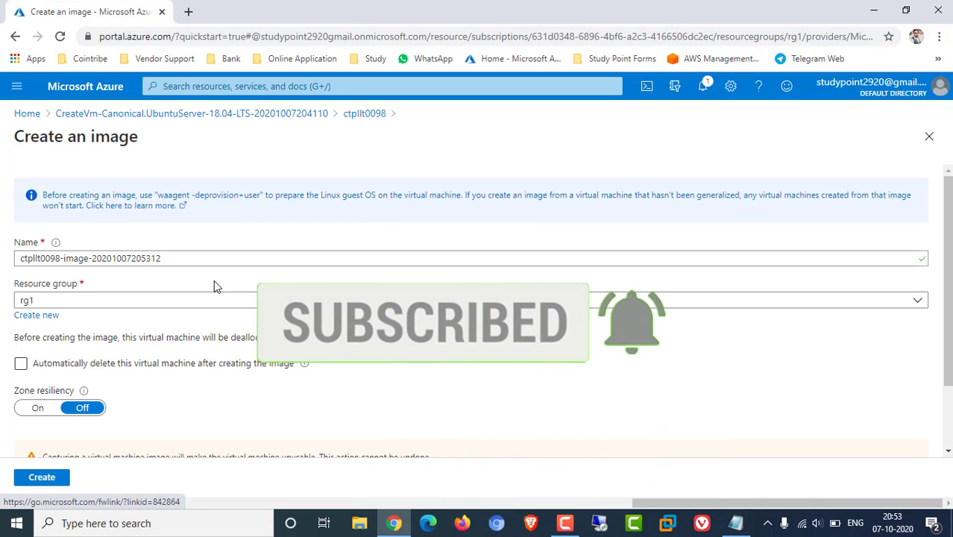
drag(177, 258, 108, 274)
click(218, 258)
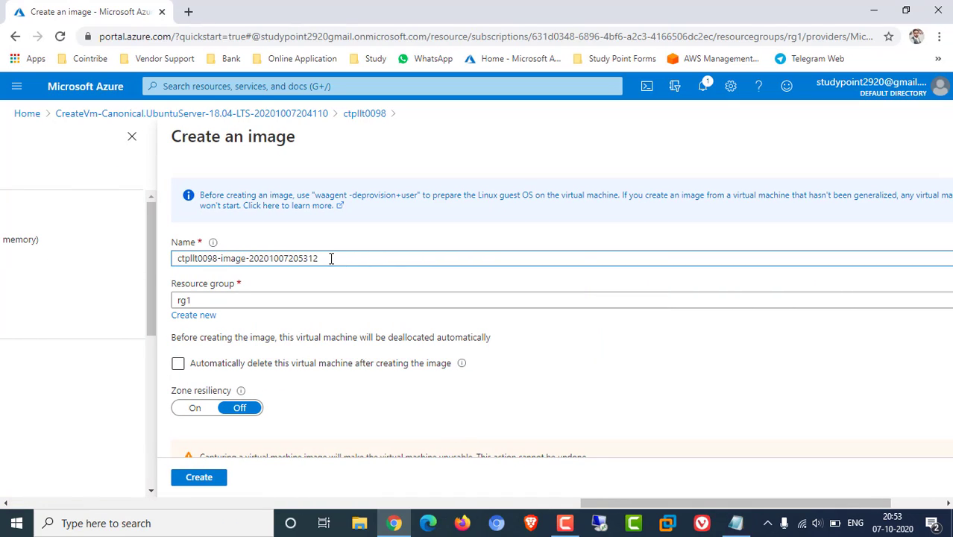
drag(330, 258, 25, 256)
text(Captu)
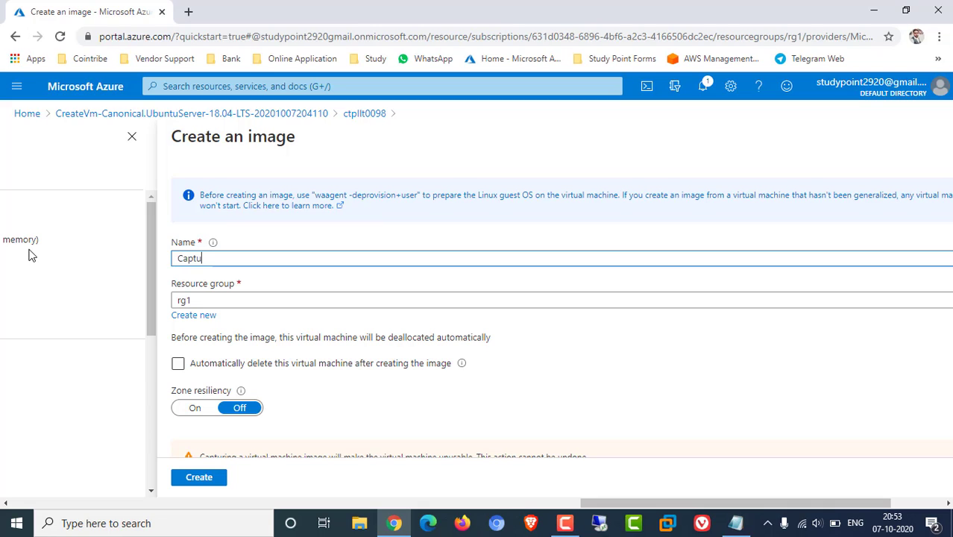
text(re)
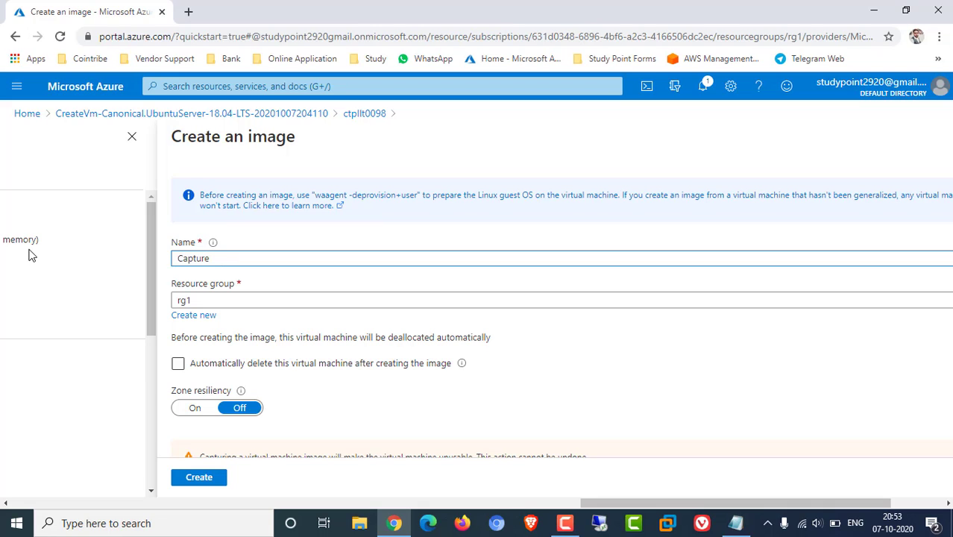
text(-Demo)
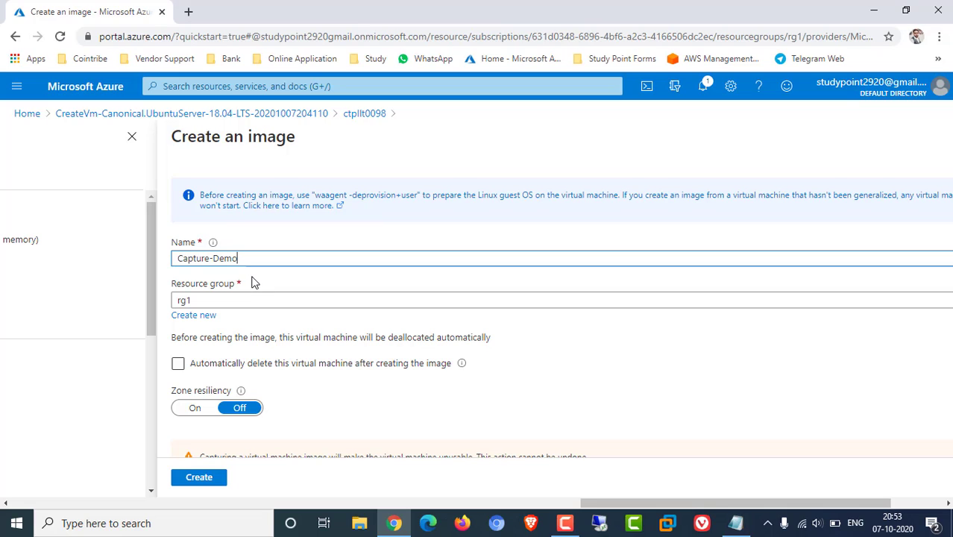
Keep resource group rg1 and leave automatic deletion of the source VM turned off
click(230, 305)
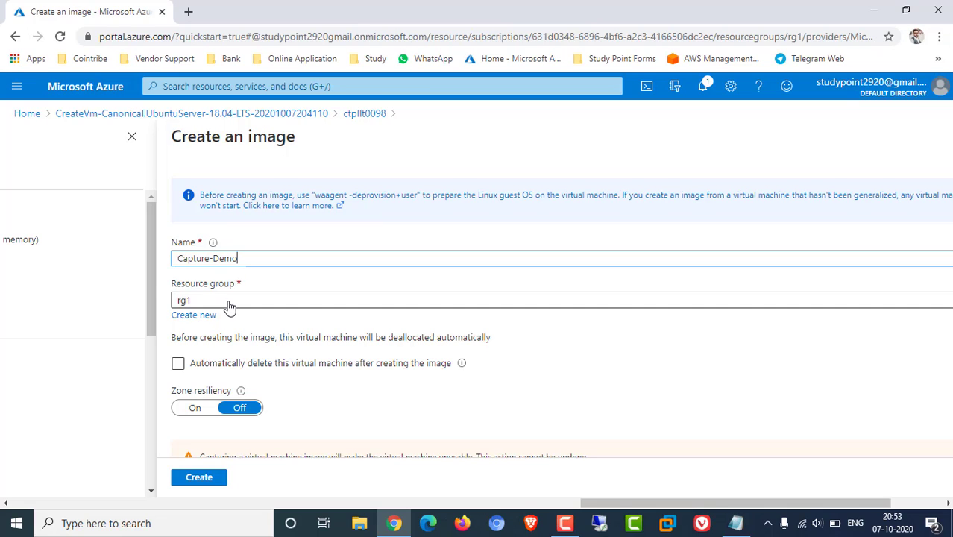
click(273, 344)
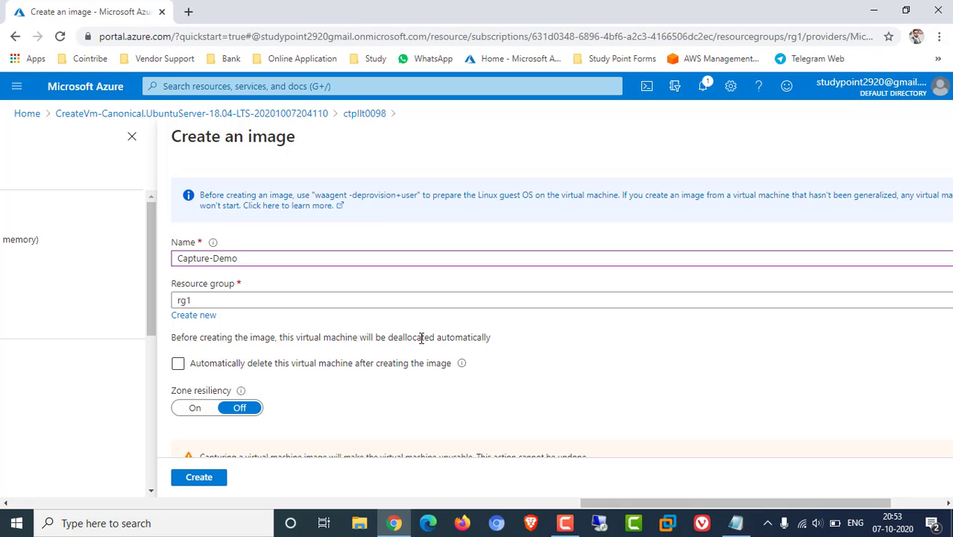
drag(392, 337, 463, 337)
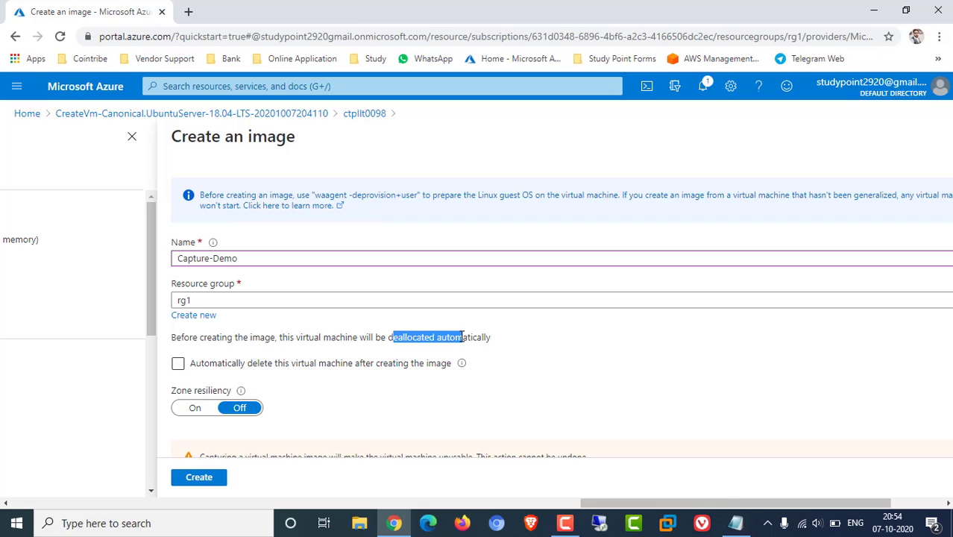
click(188, 365)
click(179, 363)
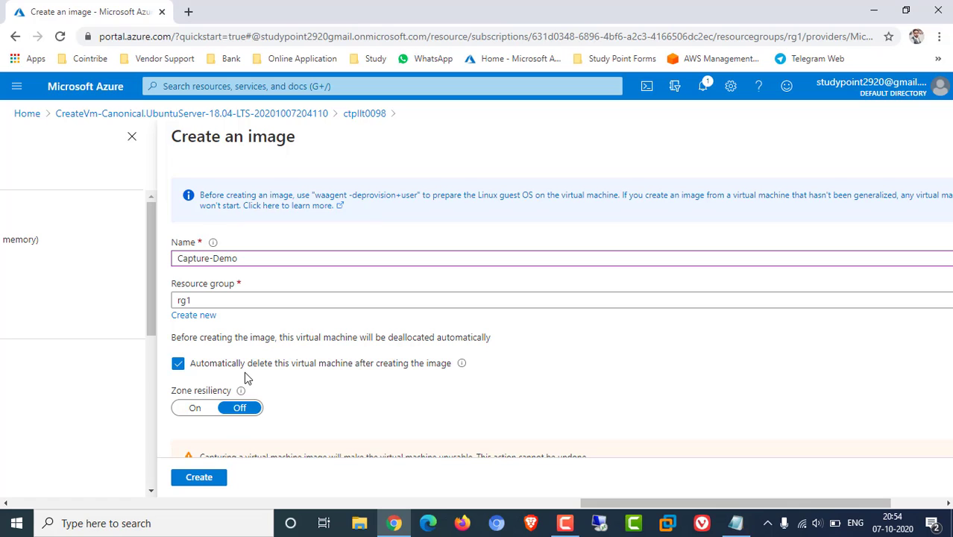
click(179, 367)
Confirm the VM name ctpllt0098 and create the image, which begins stopping the VM
scroll(352, 386, down, 1)
click(222, 430)
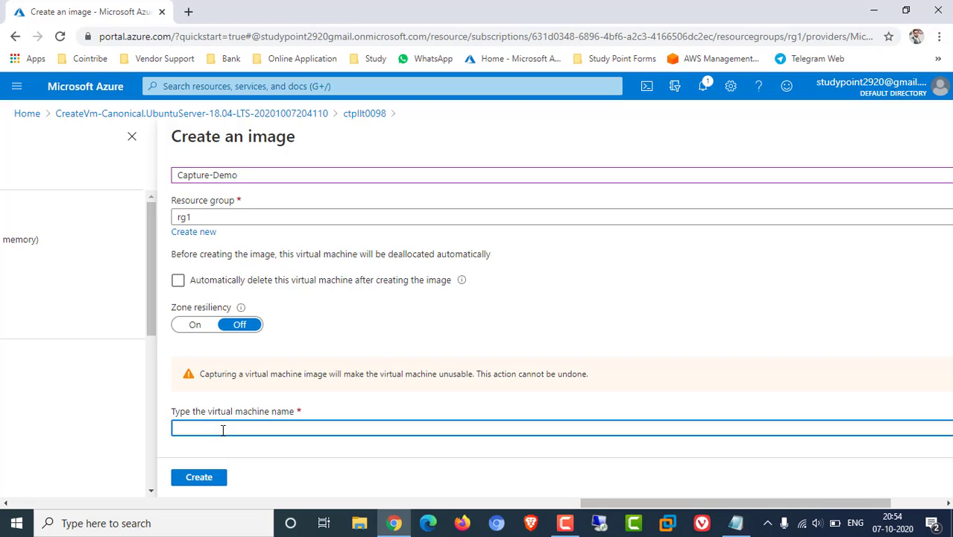
text(ctpl)
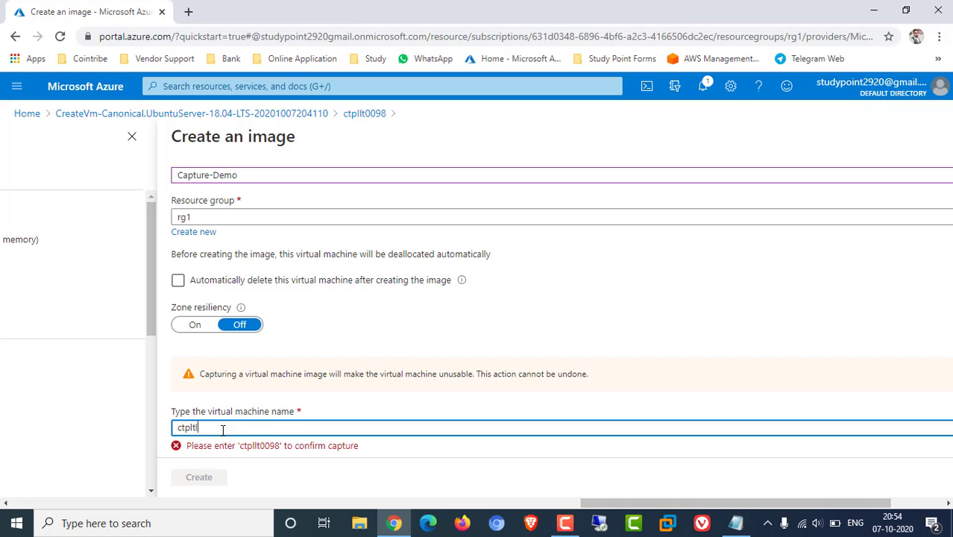
text(lt00)
key(BackSpace)
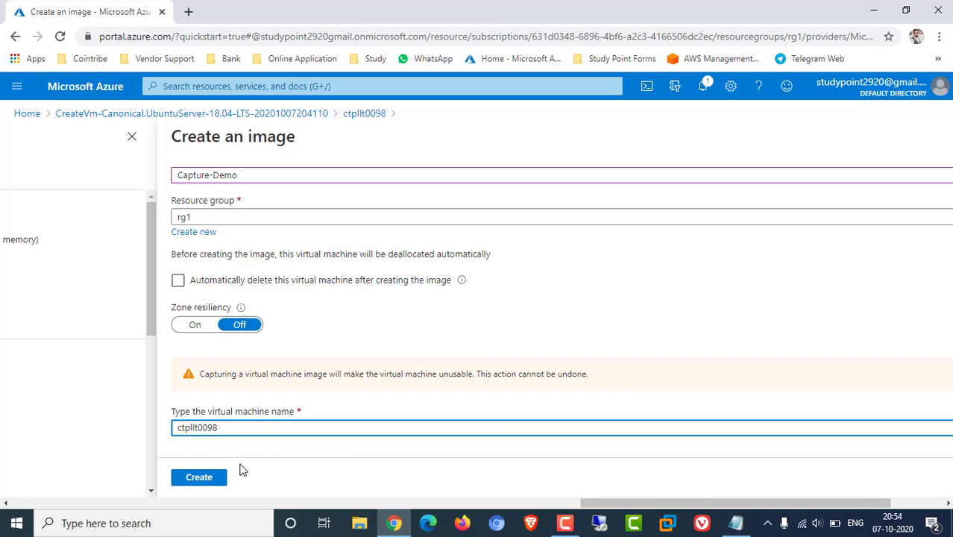
click(220, 477)
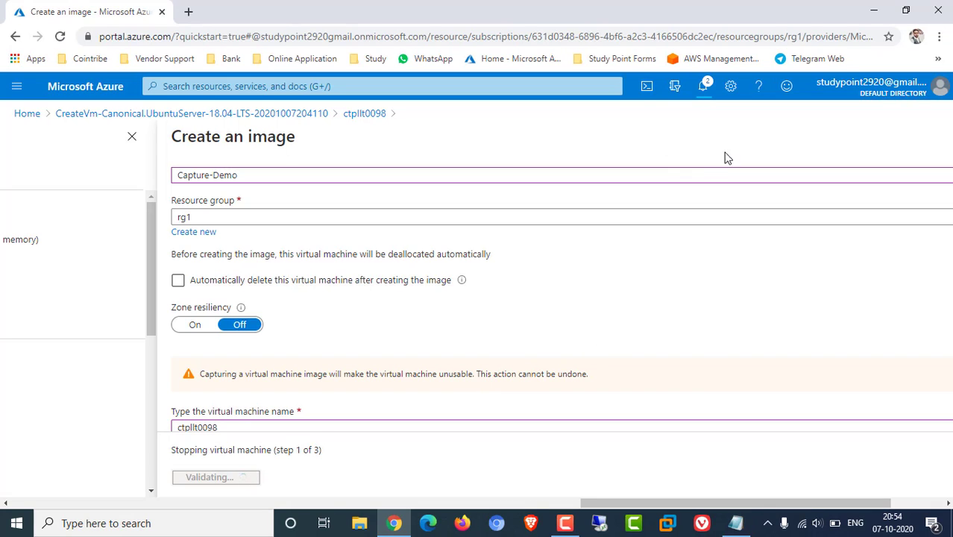
Open portal Home in a new tab and go to ctpllt0098's overview, showing Deallocating
click(705, 89)
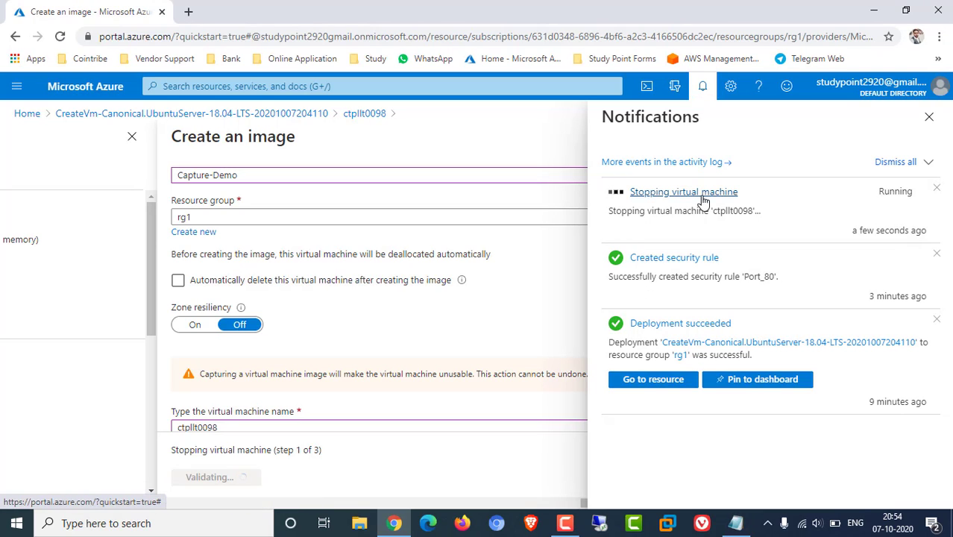
click(17, 86)
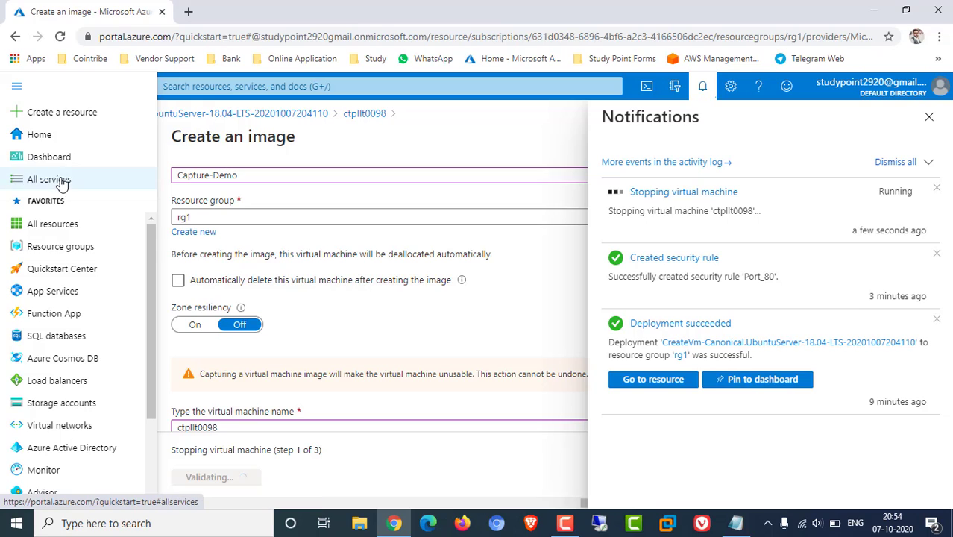
right_click(43, 137)
click(71, 142)
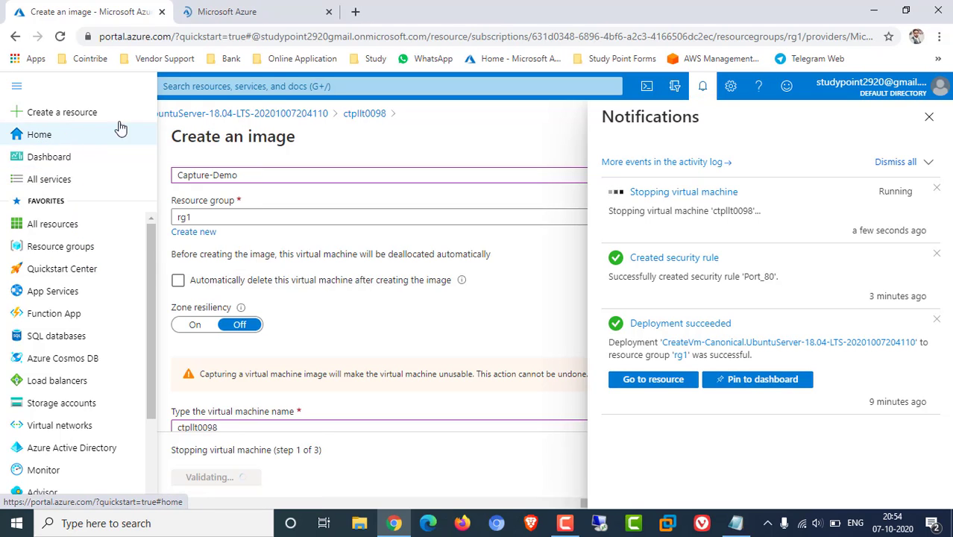
click(256, 9)
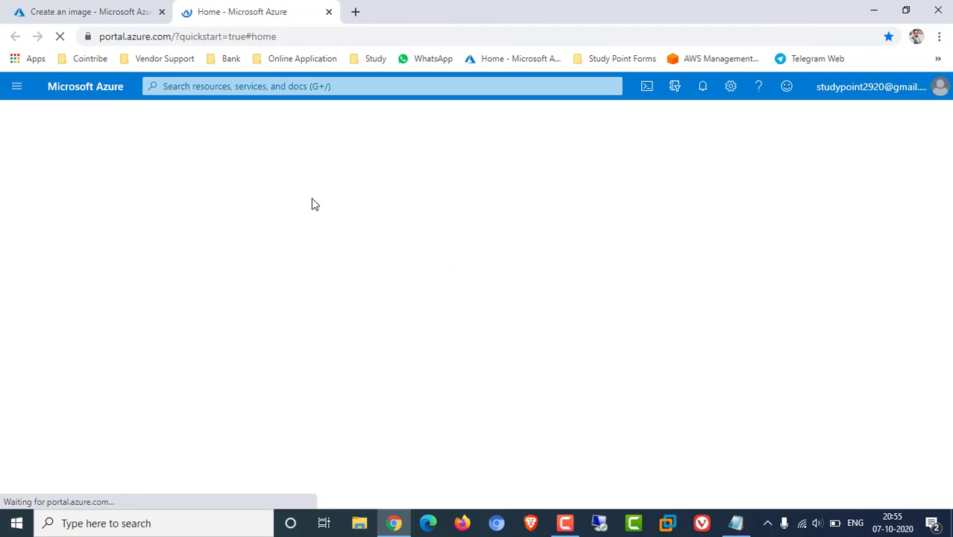
click(240, 192)
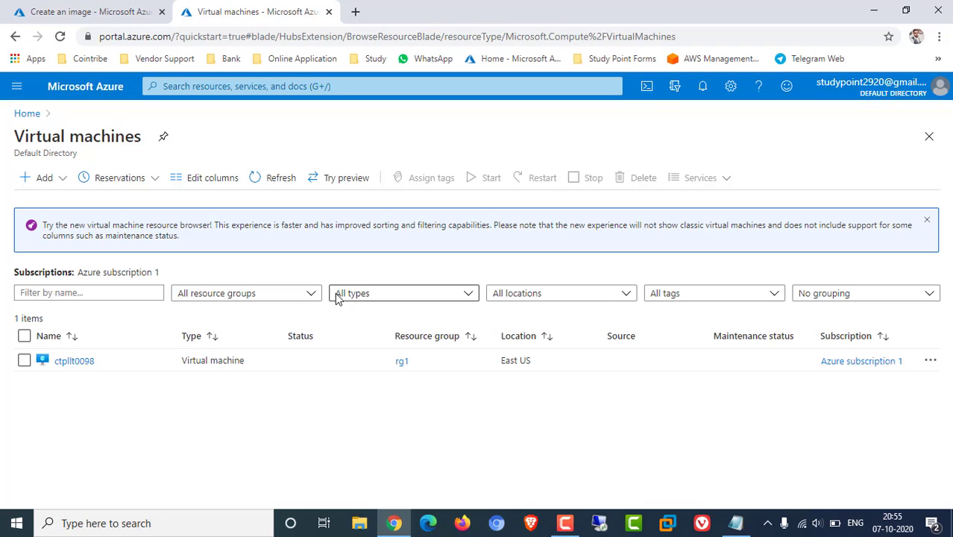
click(106, 366)
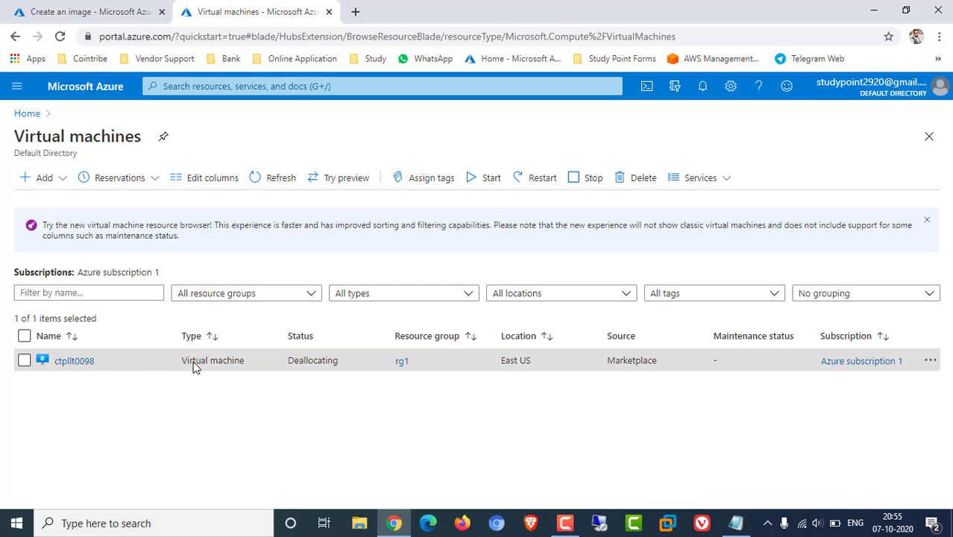
click(82, 366)
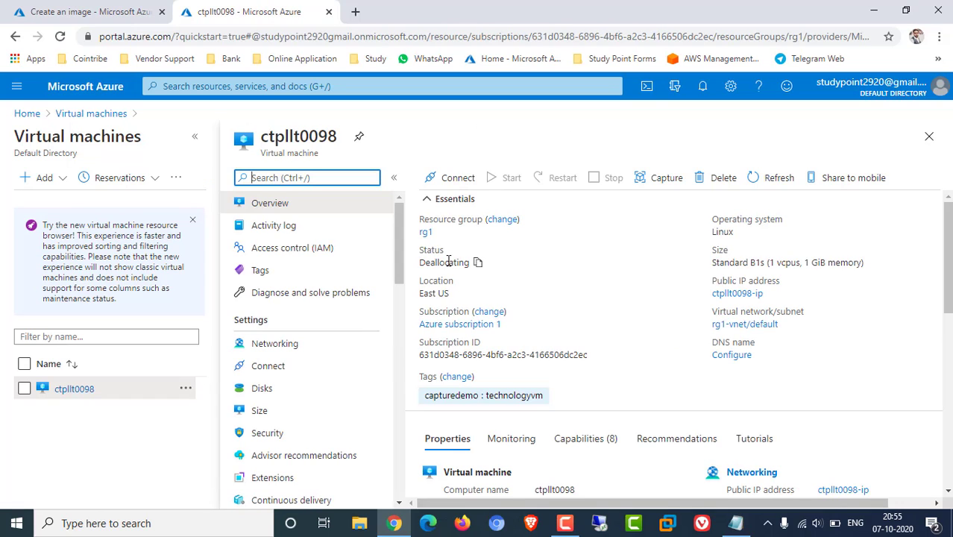
Refresh ctpllt0098 until status reads Stopped (deallocated), then switch back to the image-creation tab
drag(422, 263, 471, 264)
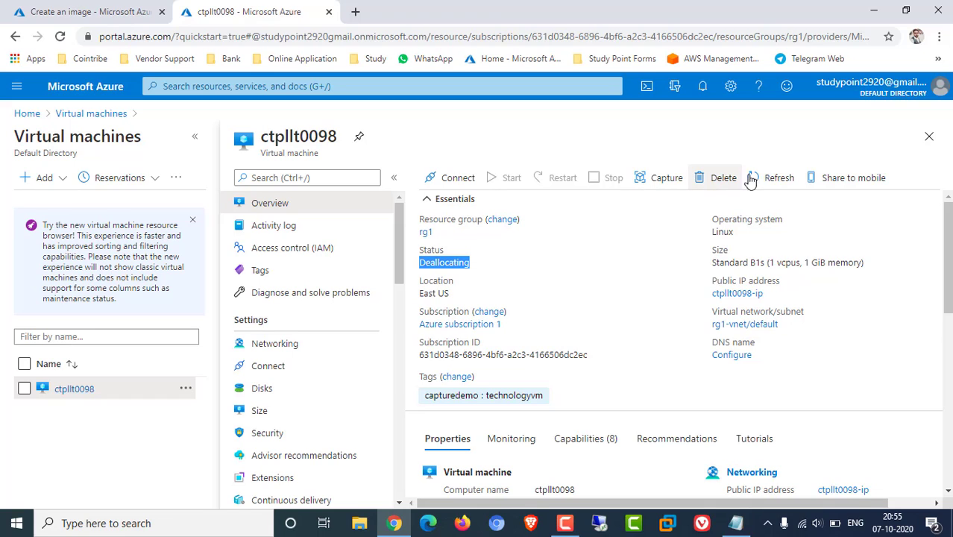
click(775, 178)
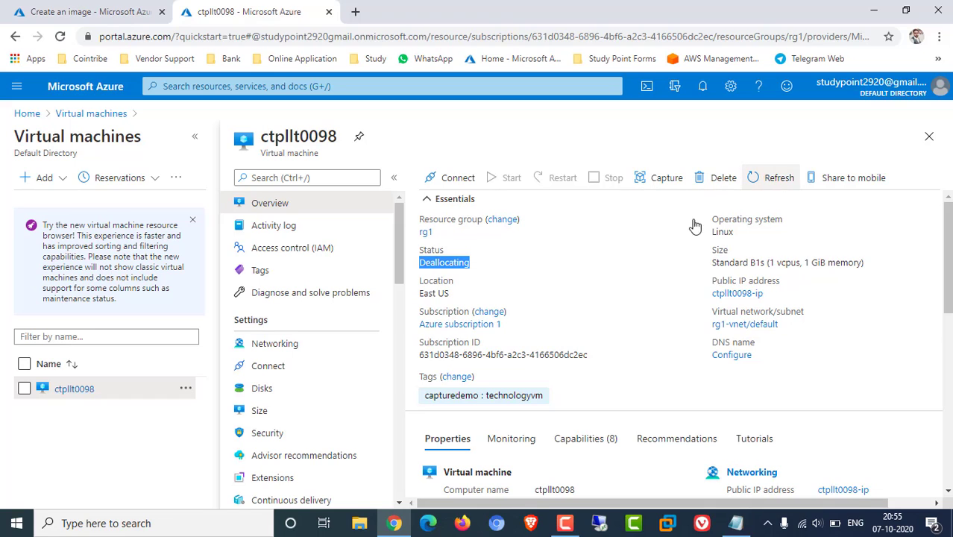
click(613, 290)
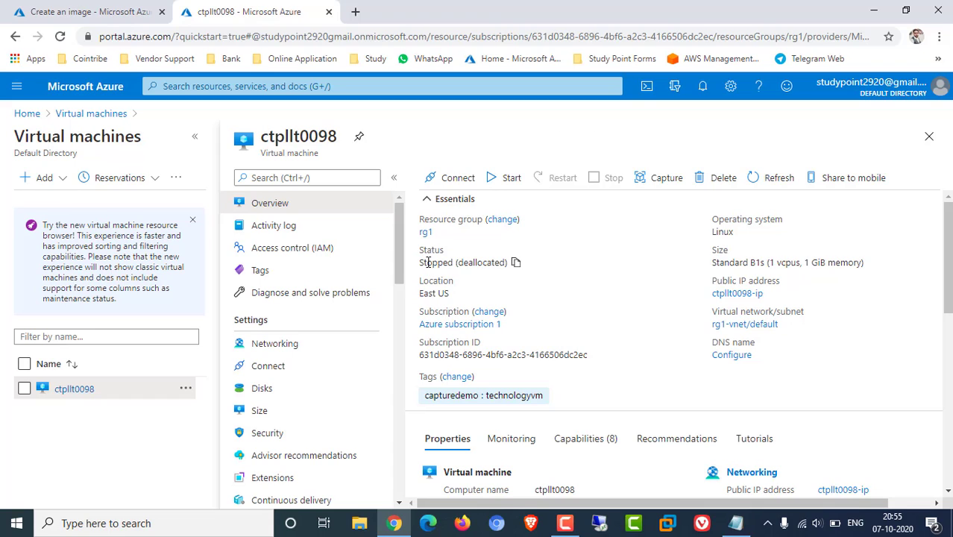
double_click(422, 263)
drag(469, 263, 507, 264)
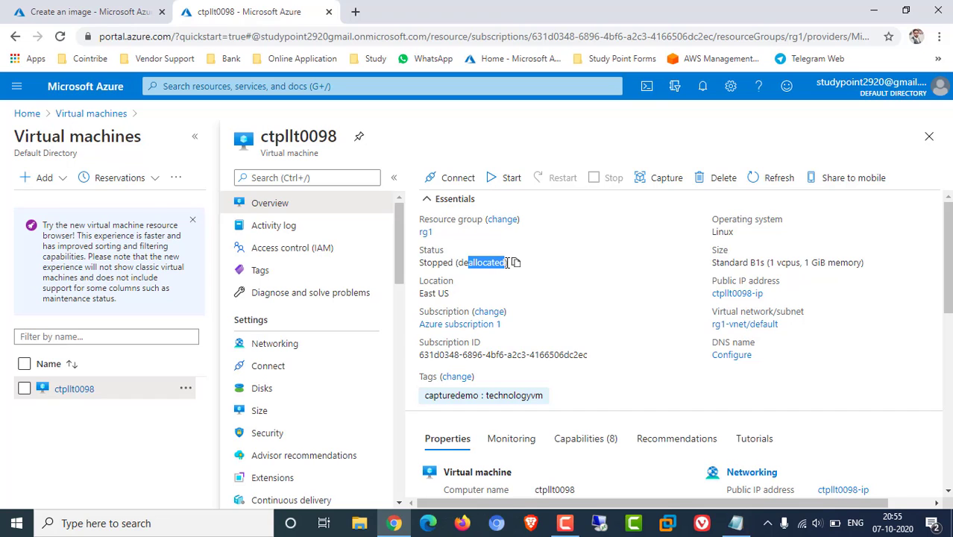
click(105, 11)
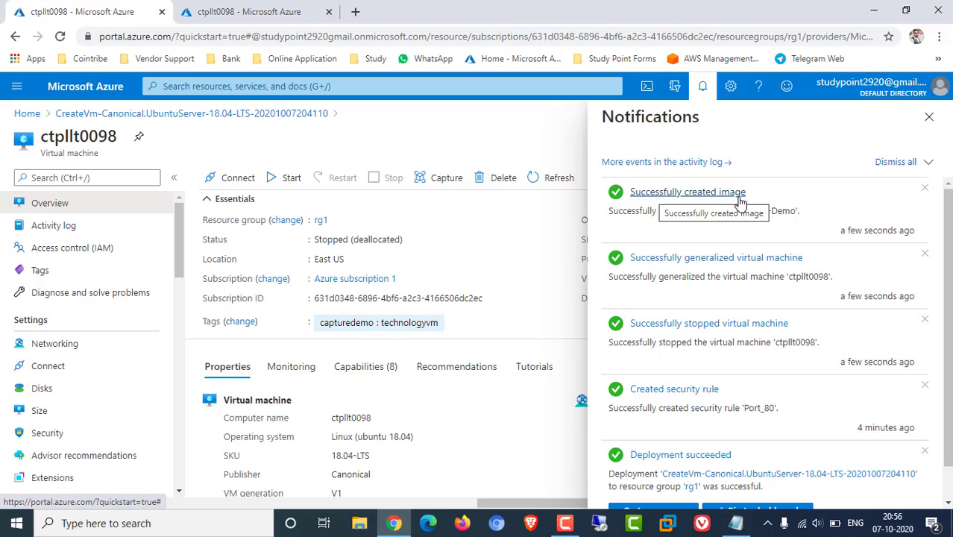
Refresh the ctpllt0098 page and check notifications report Capture-Demo was successfully created
drag(456, 281, 476, 261)
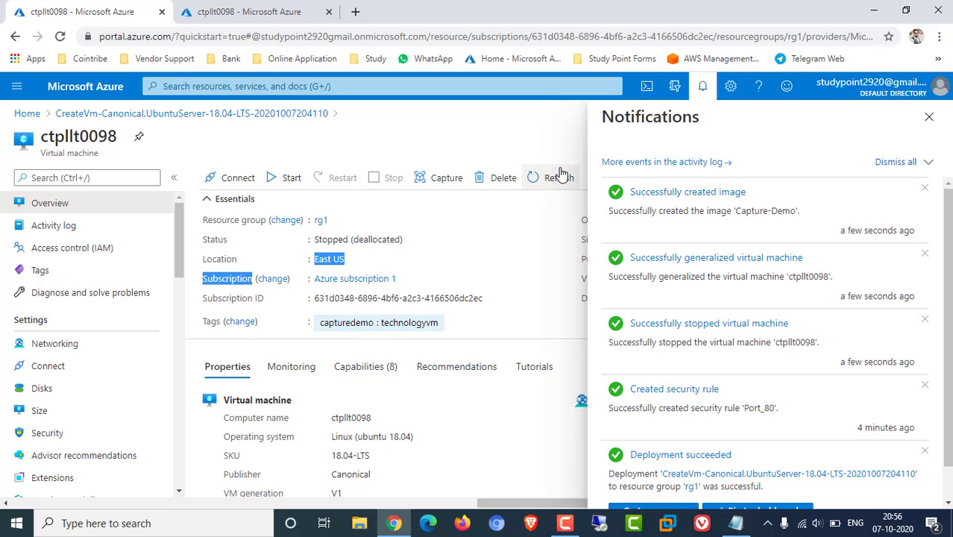
click(558, 178)
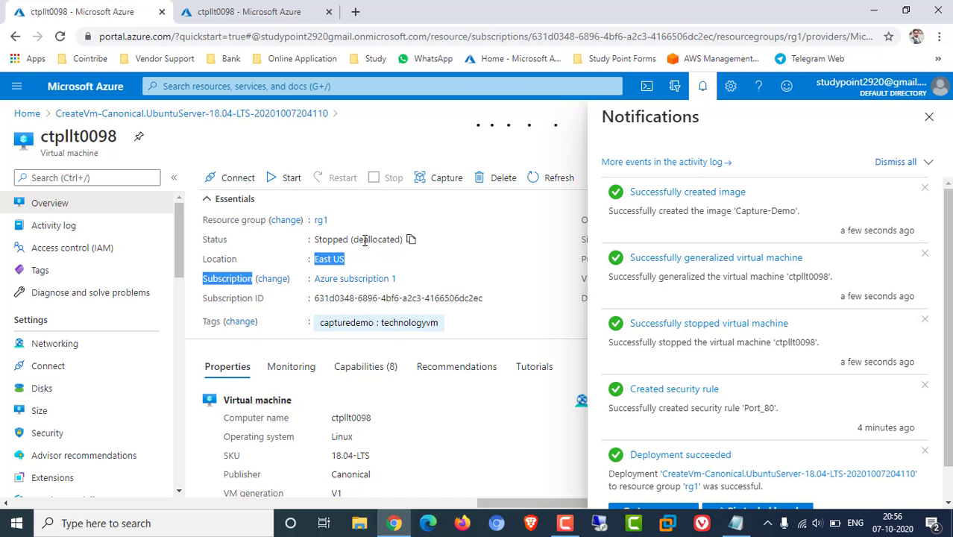
click(422, 231)
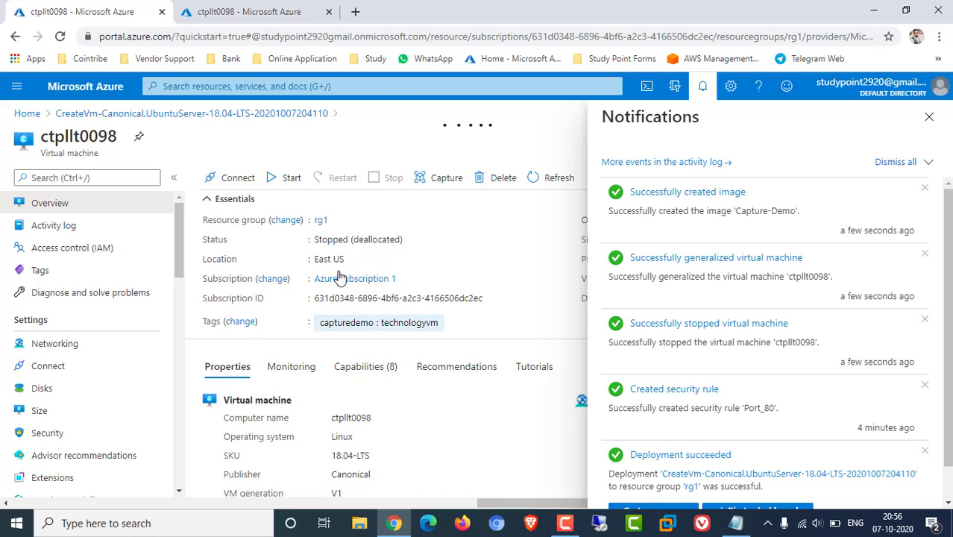
Search the portal for the Capture-Demo image and open its overview showing source VM ctpllt0098
click(676, 193)
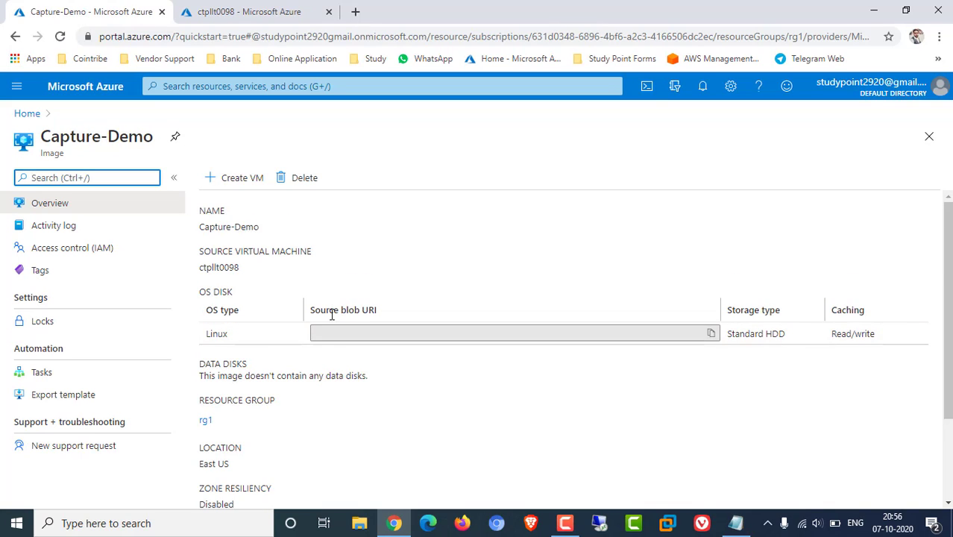
scroll(313, 321, down, 3)
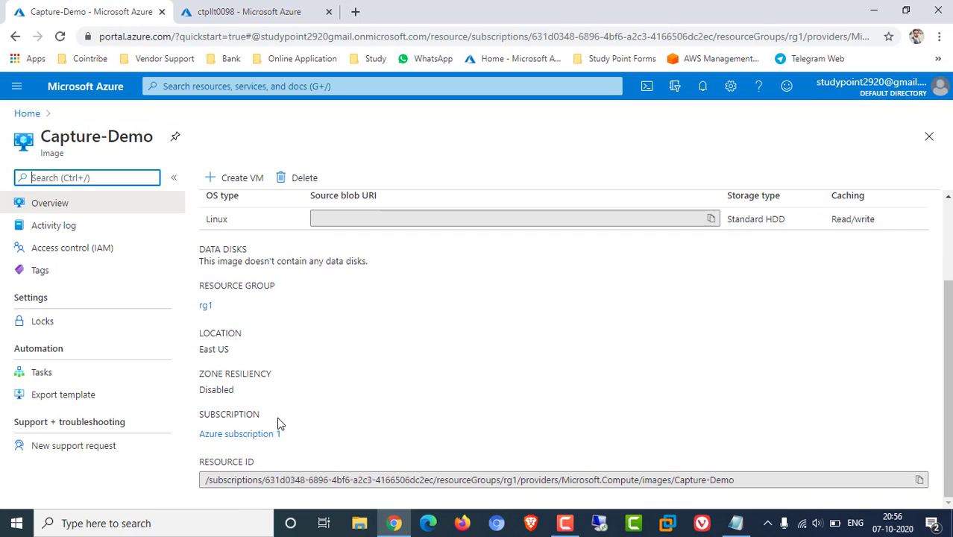
scroll(279, 419, up, 3)
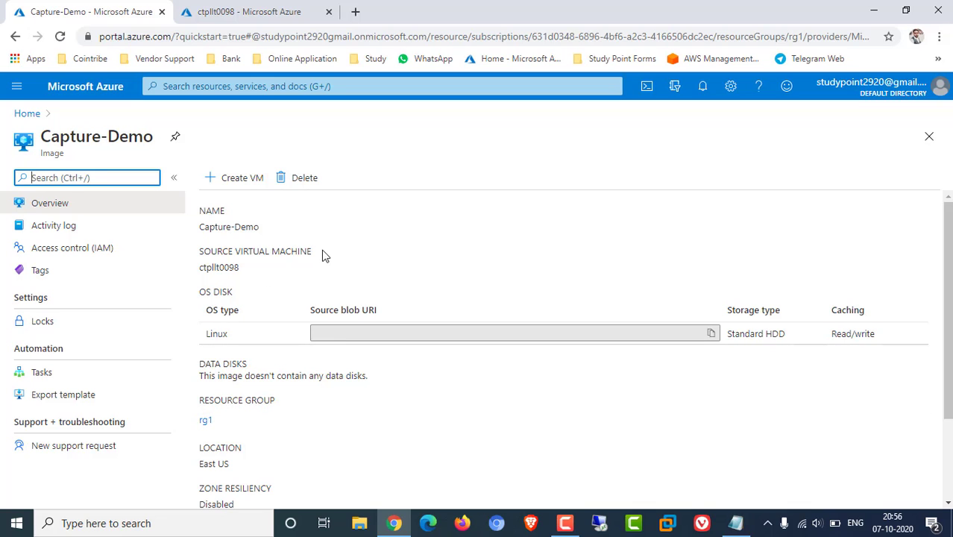
click(235, 87)
text(cat)
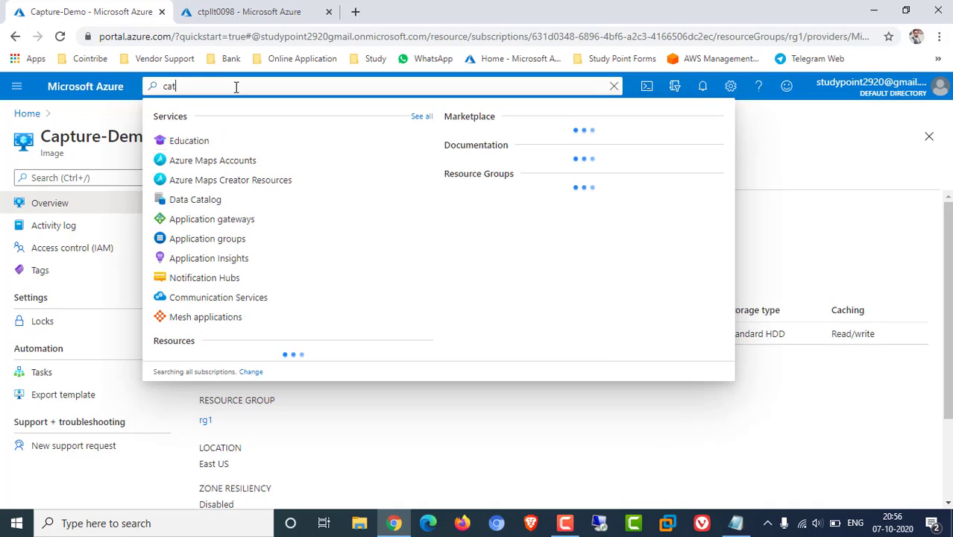
text(pture)
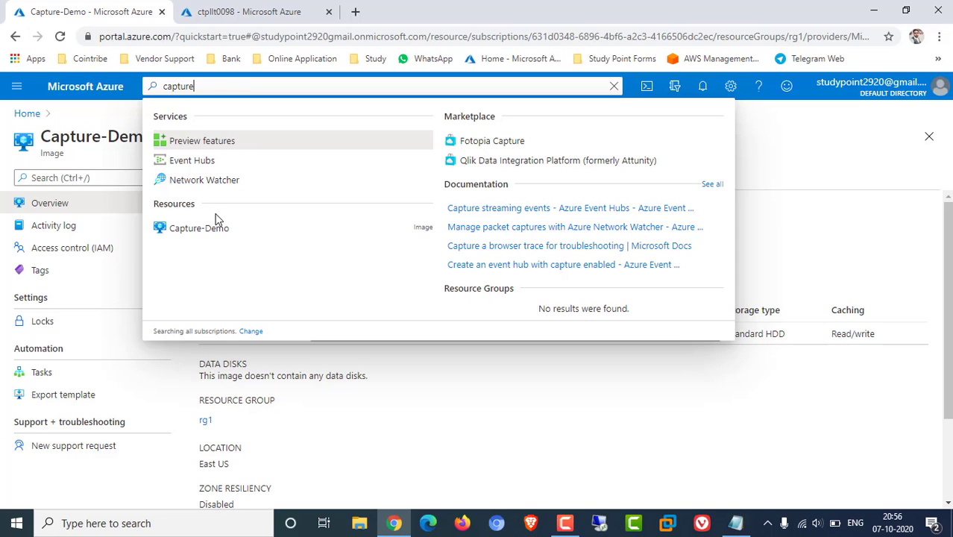
click(192, 230)
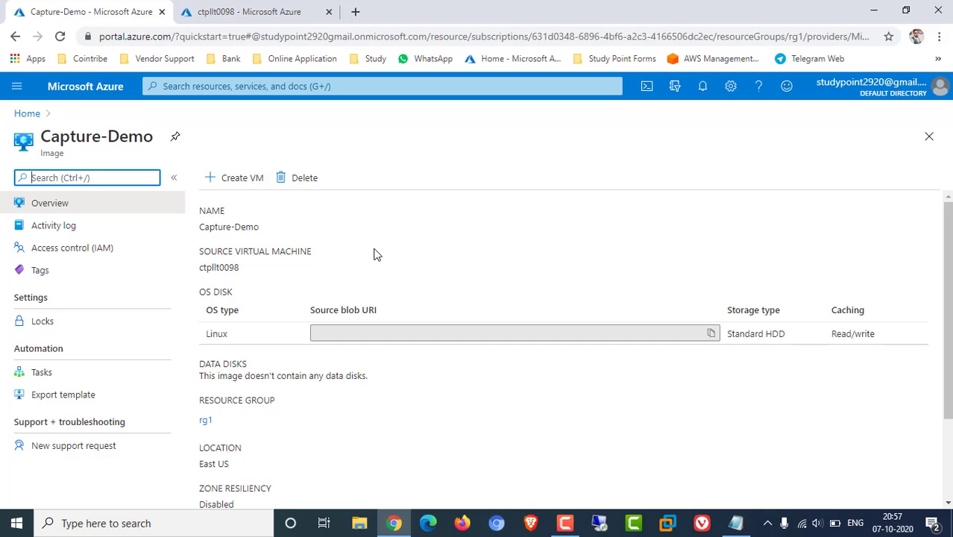
Start a VM from the Capture-Demo image in resource group rg1 named demop001
click(238, 181)
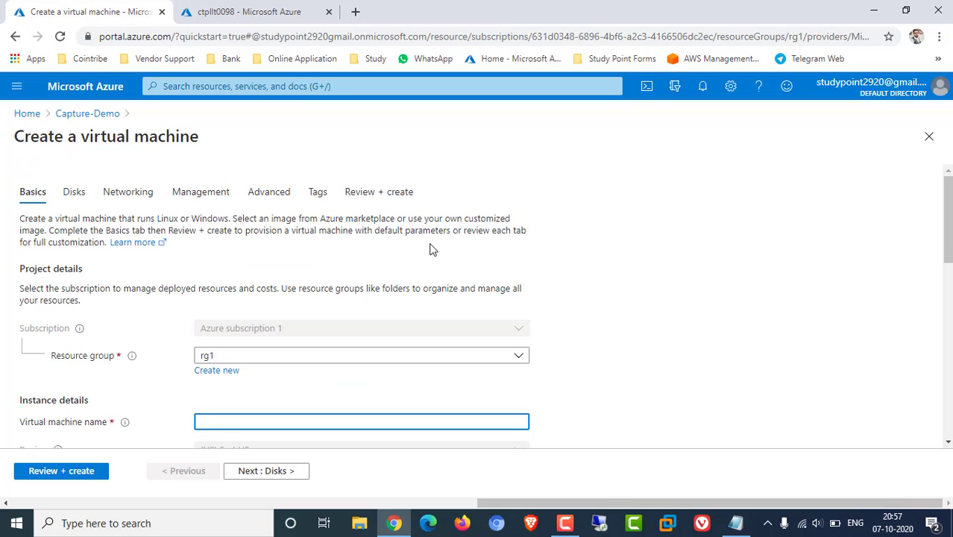
scroll(418, 251, down, 1)
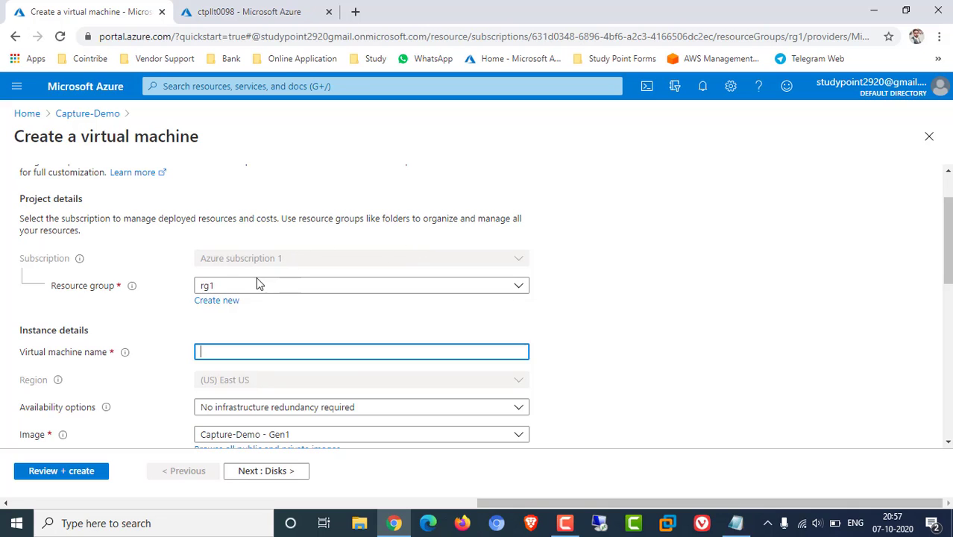
click(235, 285)
click(275, 284)
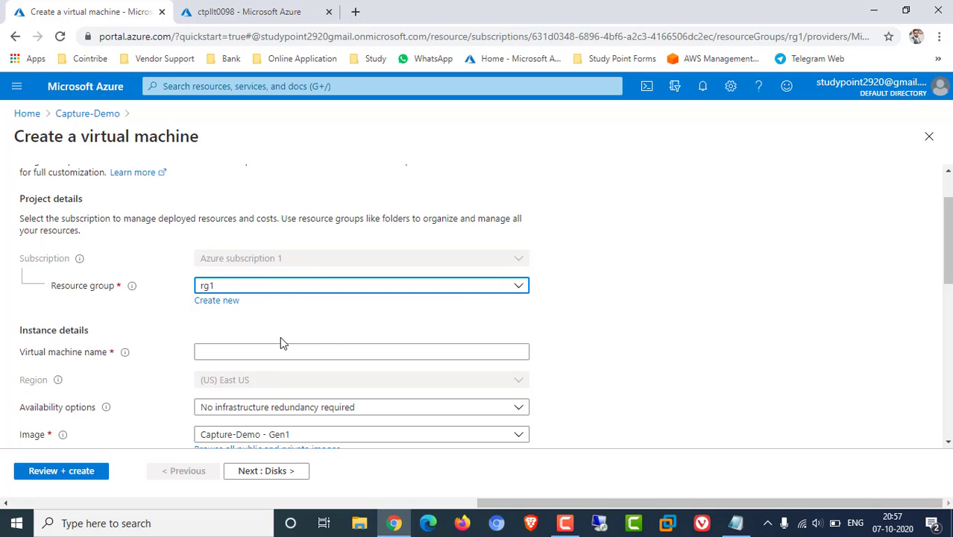
click(243, 351)
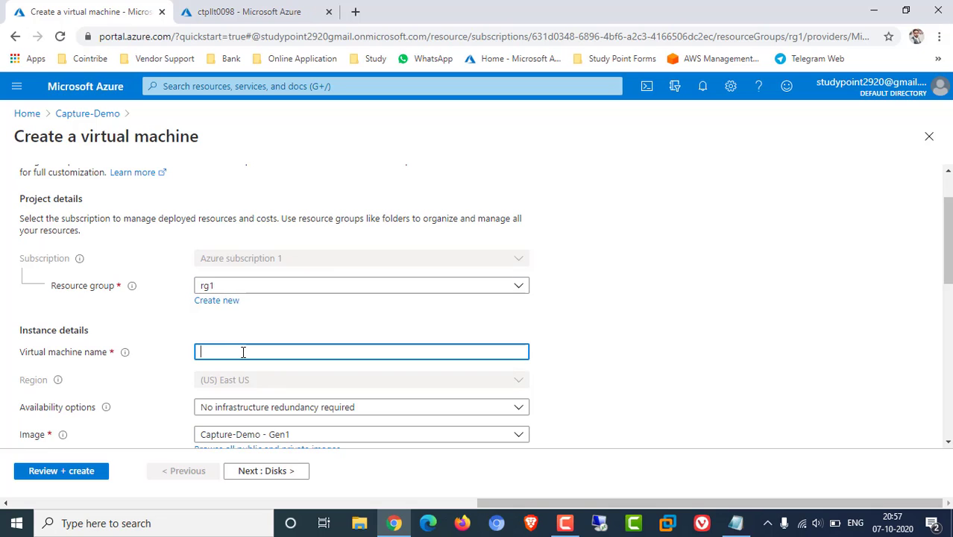
text(demop001)
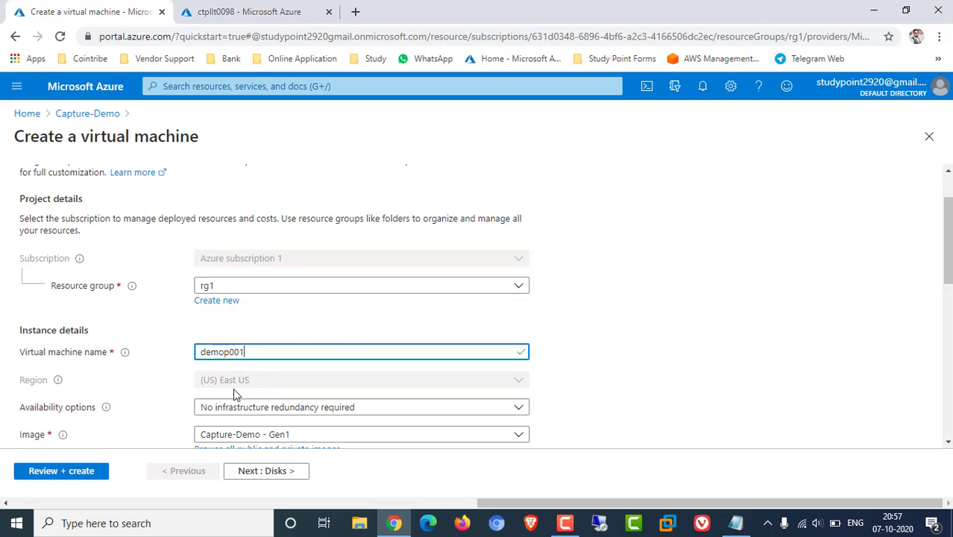
click(627, 306)
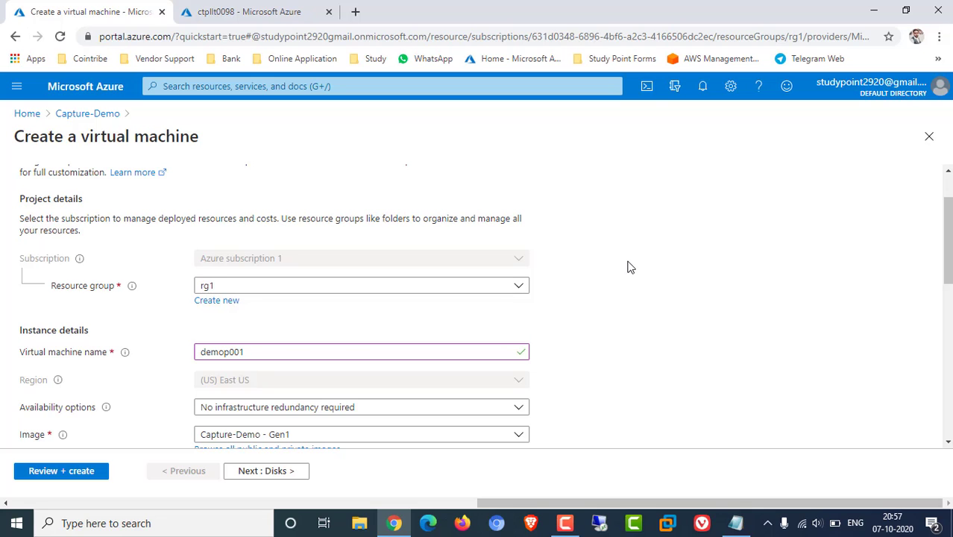
Keep Capture-Demo - Gen1 as the image and Standard_B1s as the VM size
scroll(627, 266, down, 1)
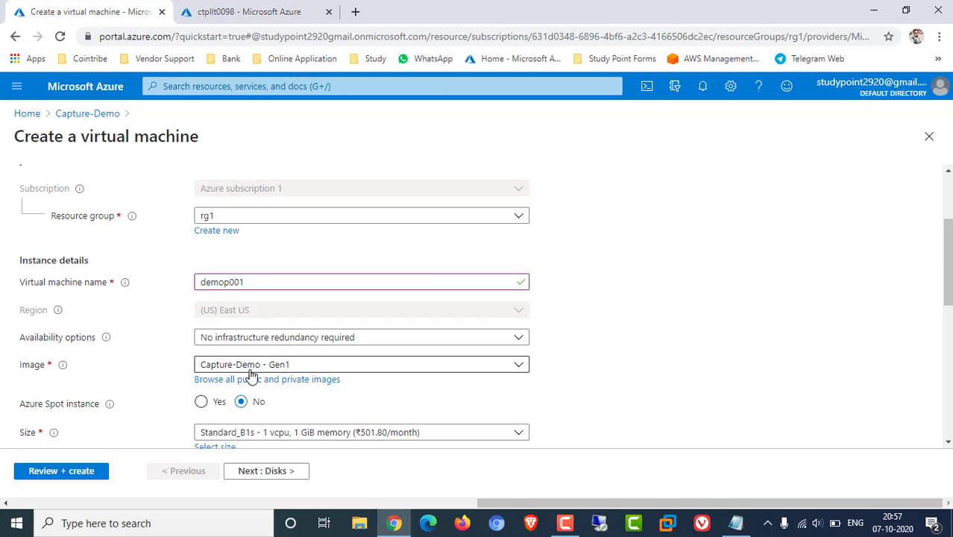
click(416, 366)
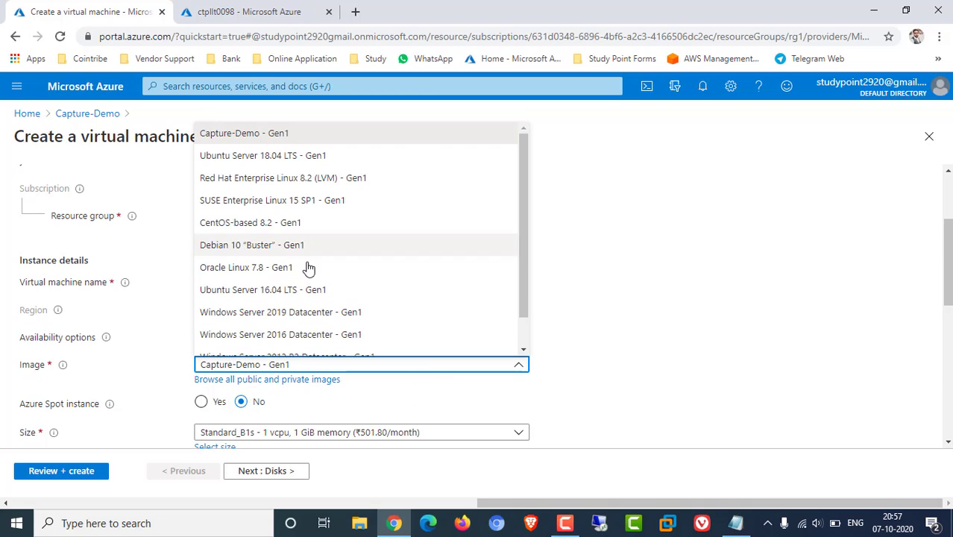
scroll(309, 270, down, 1)
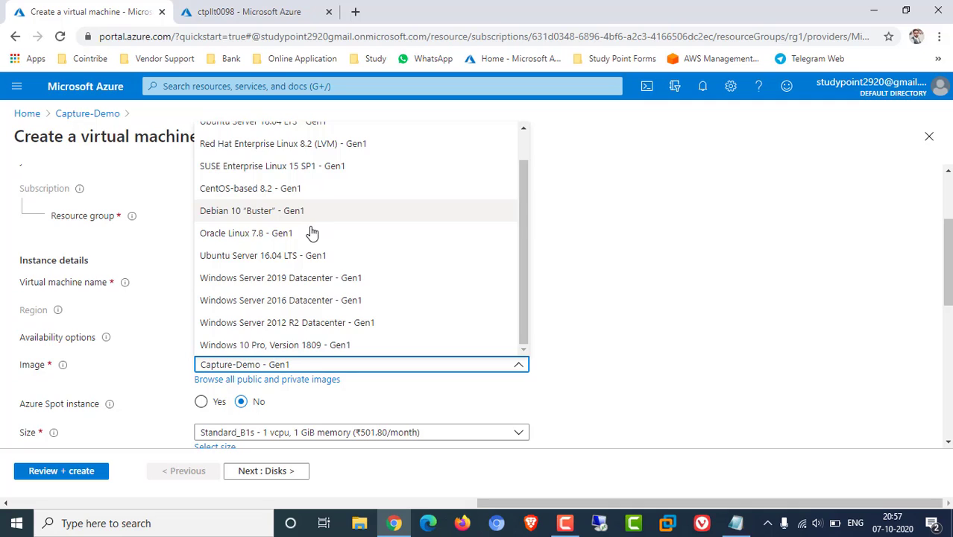
scroll(313, 228, up, 1)
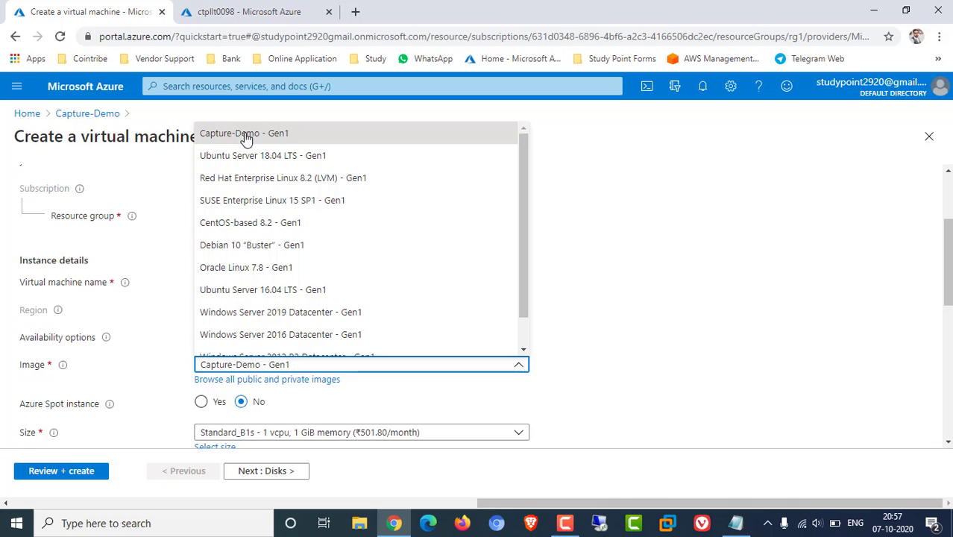
click(273, 137)
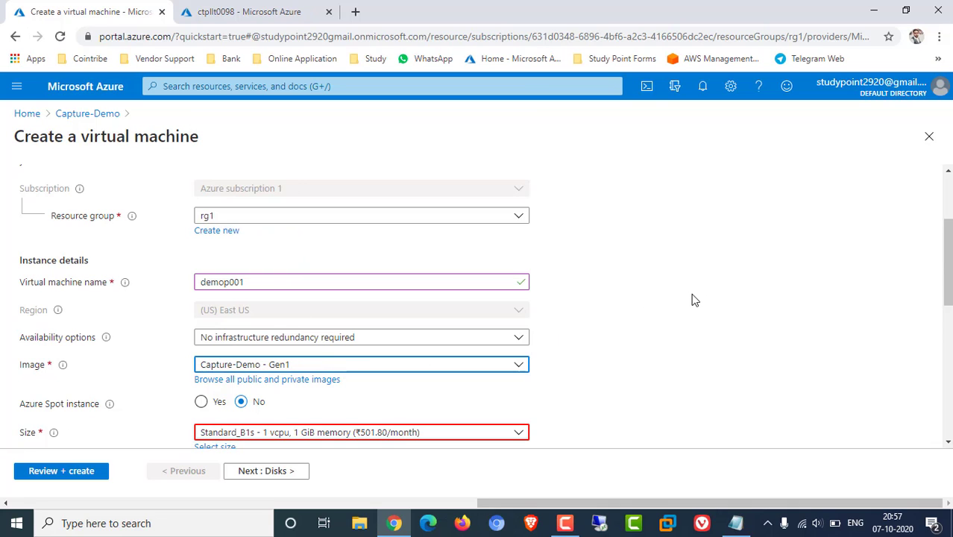
scroll(689, 299, down, 2)
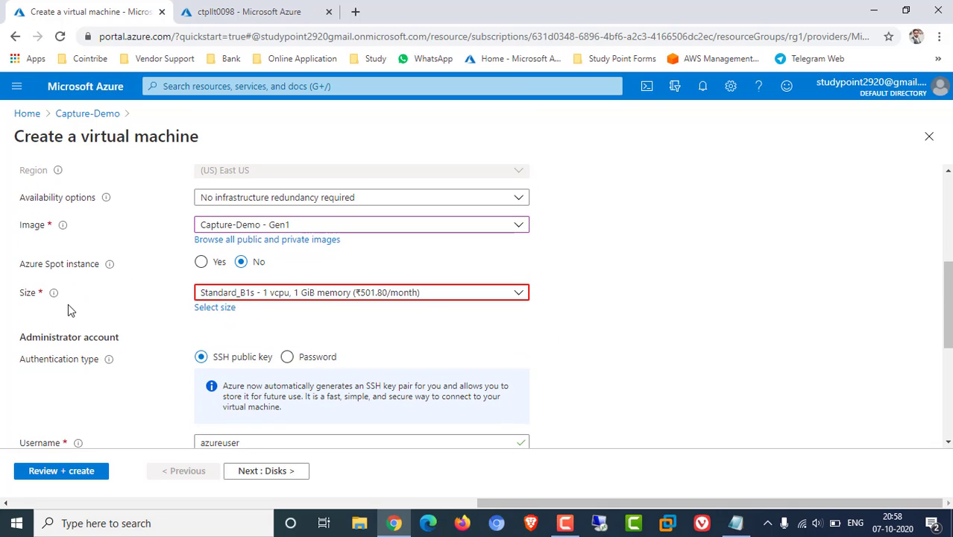
click(221, 299)
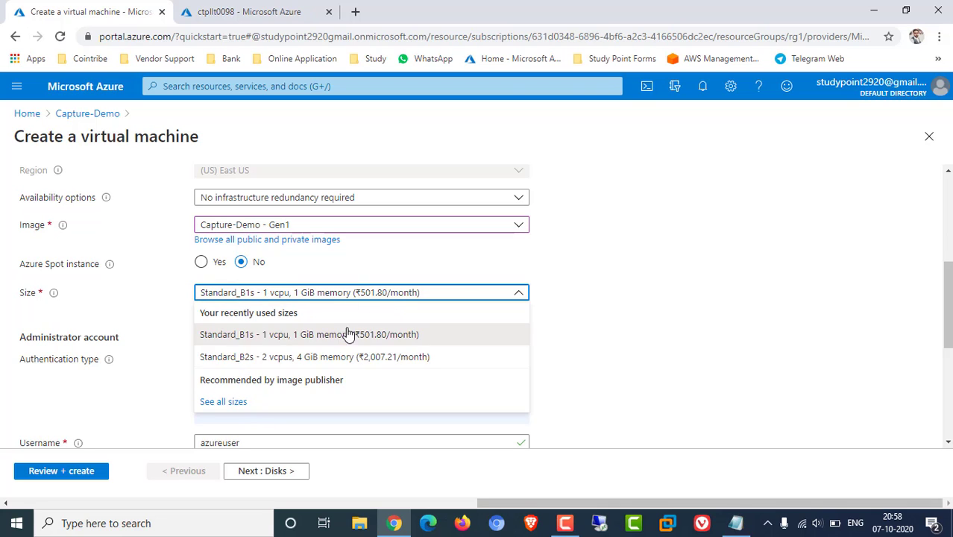
click(334, 334)
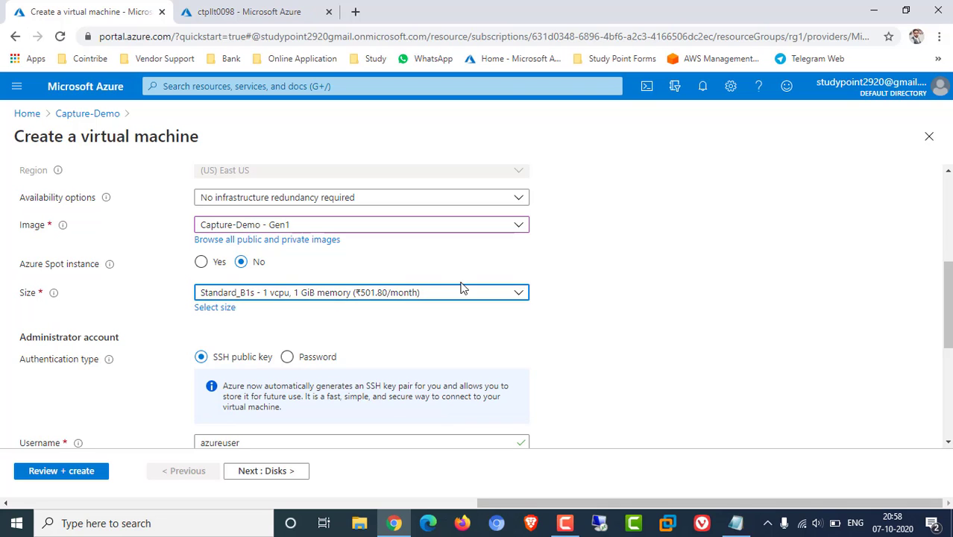
Switch to password authentication and enter the administrator username and password
scroll(637, 283, down, 1)
scroll(638, 284, down, 2)
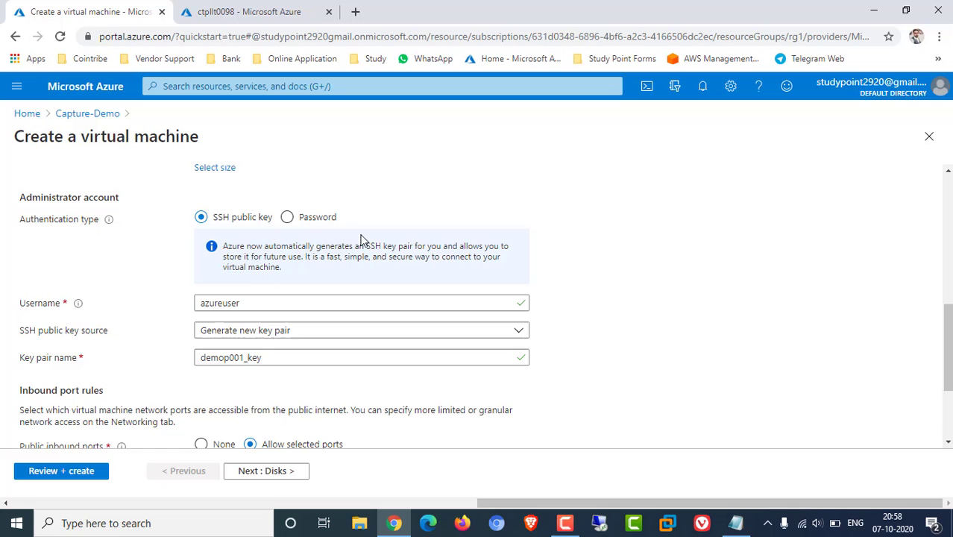
click(287, 217)
click(246, 243)
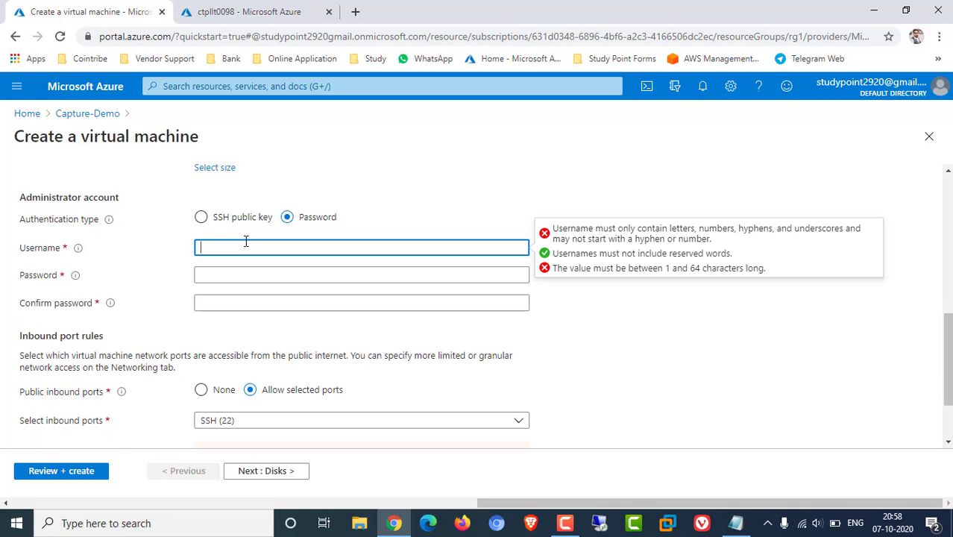
text(study)
key(Tab)
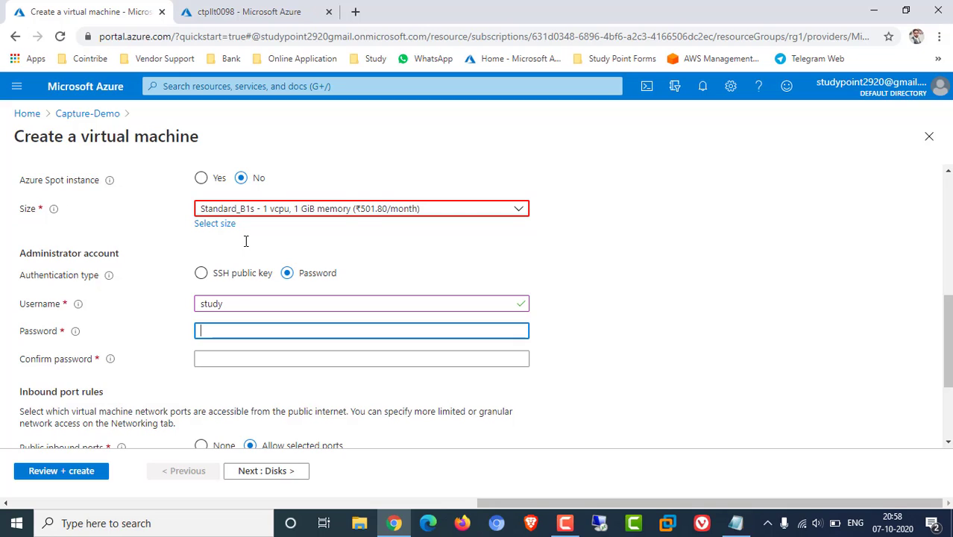
text(••••••••••••)
key(Tab)
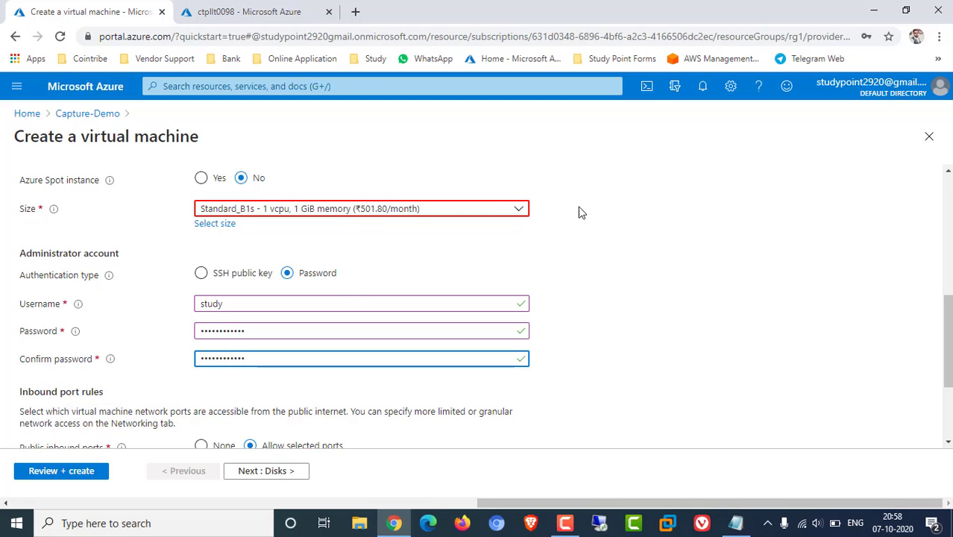
Compare Standard_B2s, then settle back on the Standard_B1s VM size
click(499, 213)
click(337, 254)
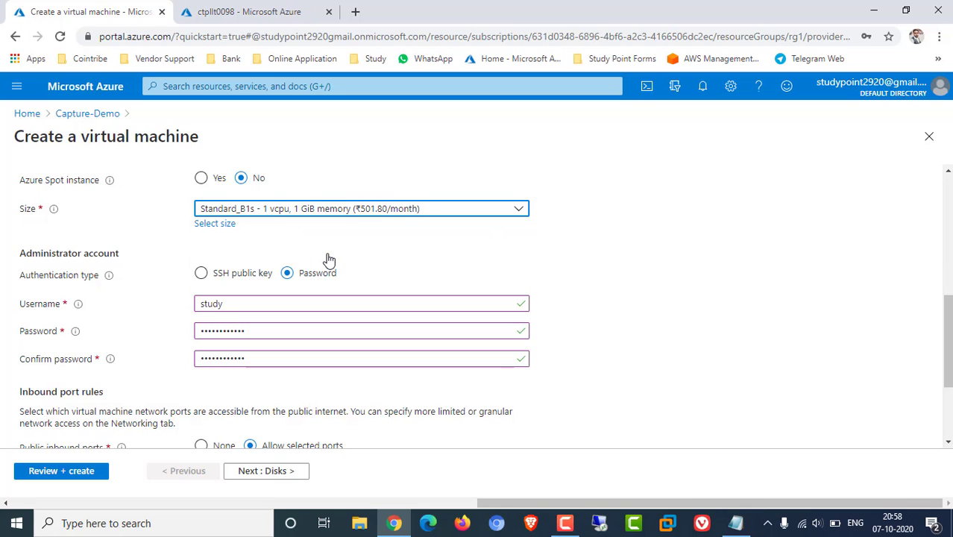
click(396, 212)
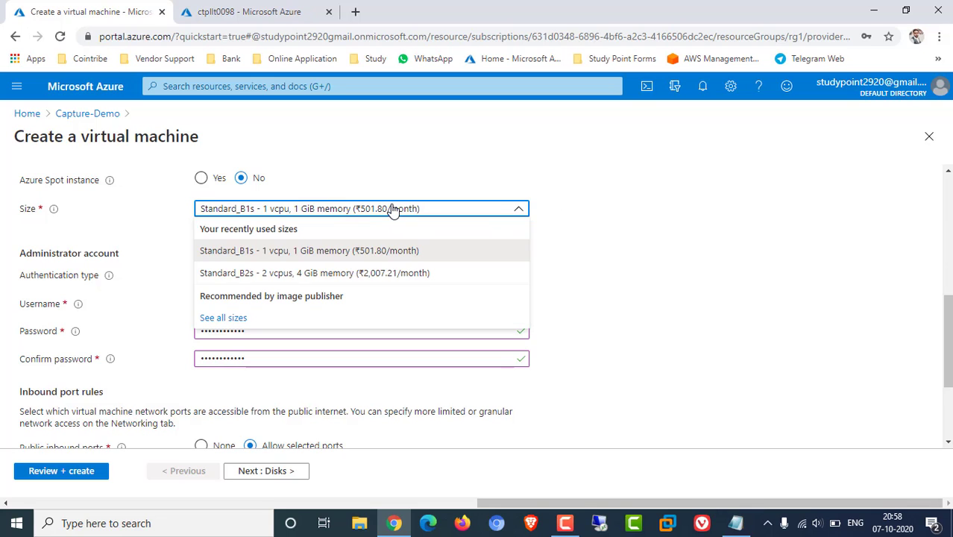
click(267, 273)
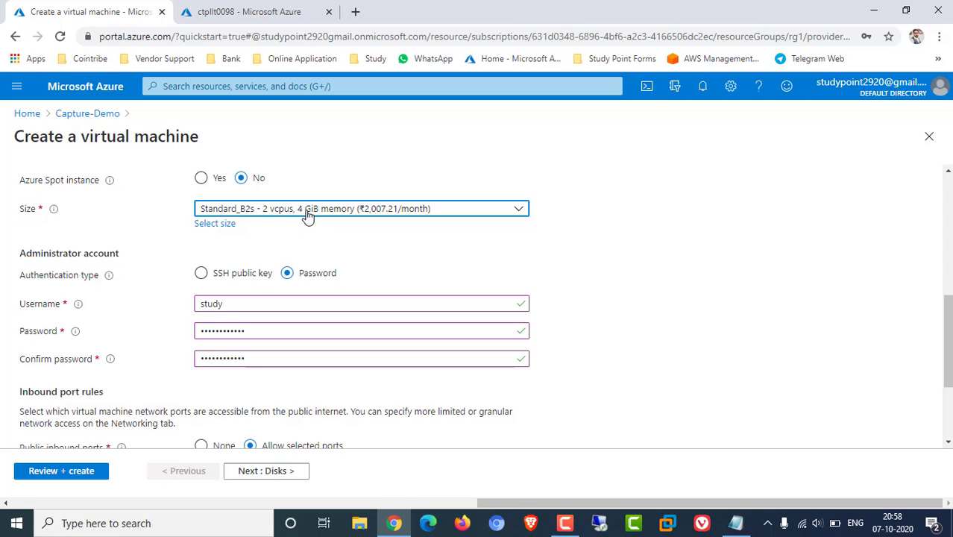
click(305, 212)
click(275, 250)
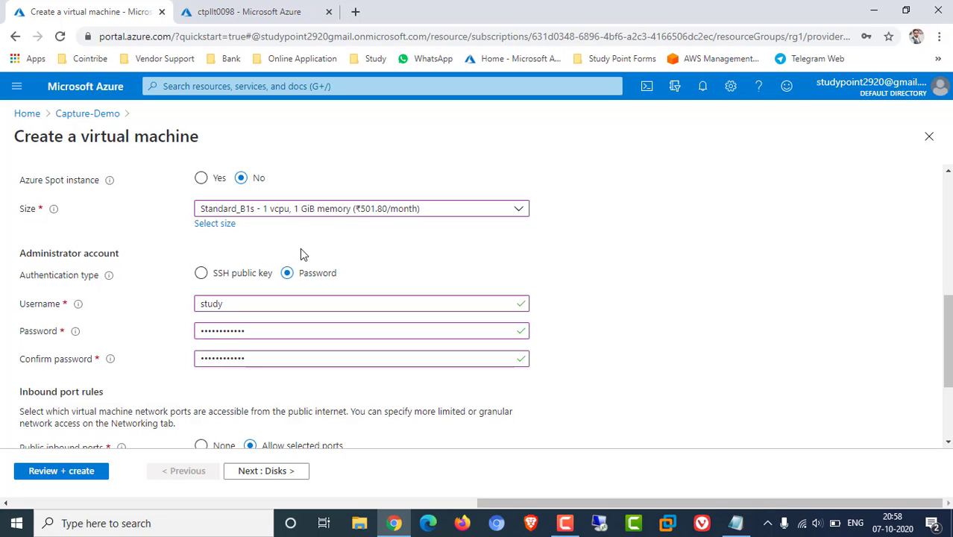
scroll(596, 283, down, 2)
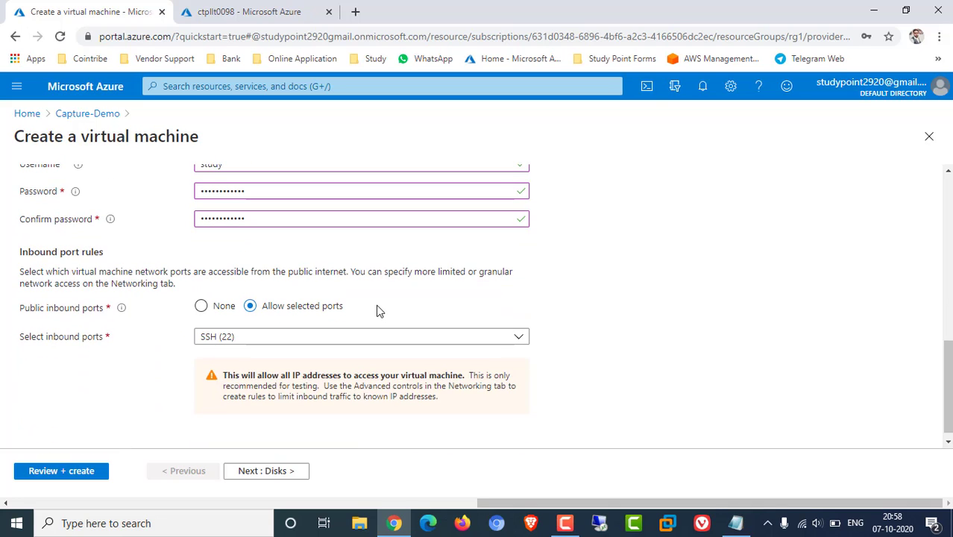
scroll(379, 310, up, 2)
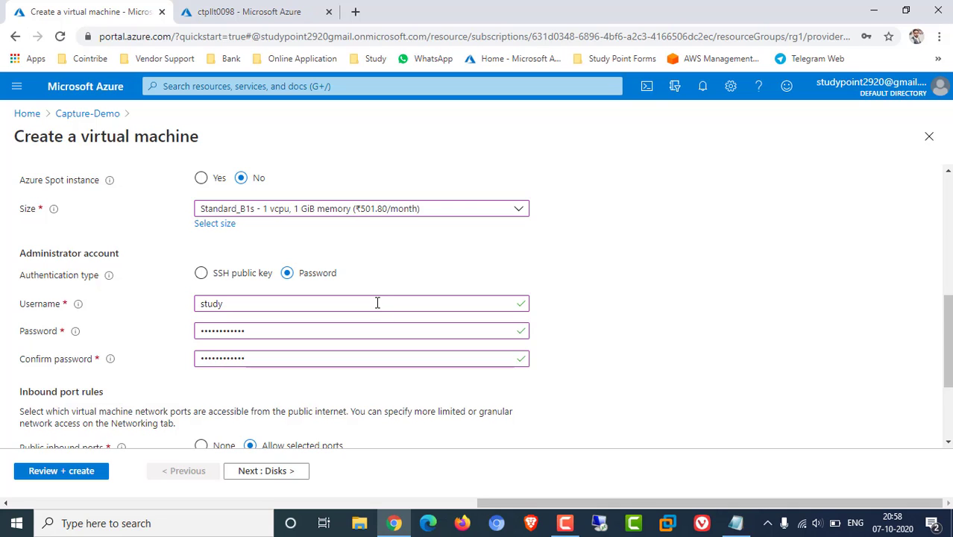
scroll(377, 303, down, 2)
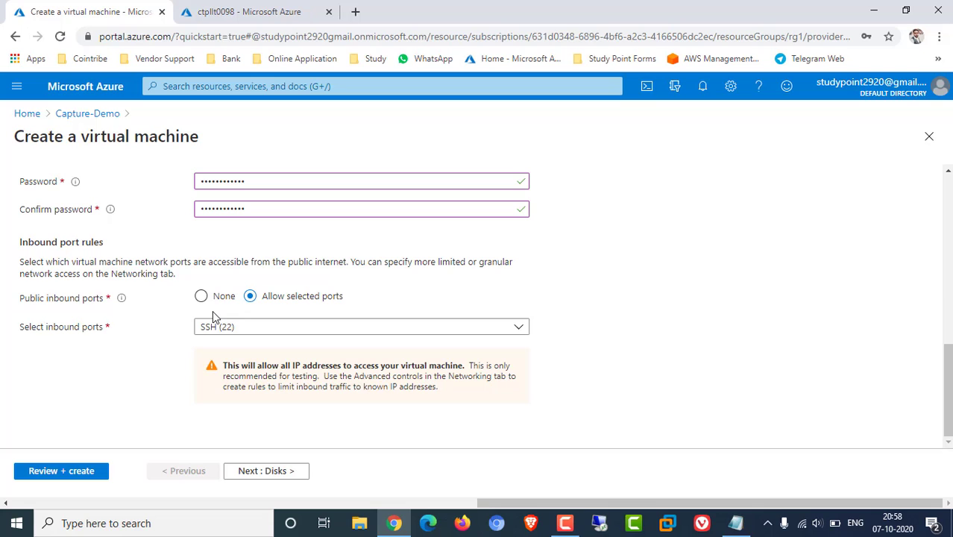
click(278, 471)
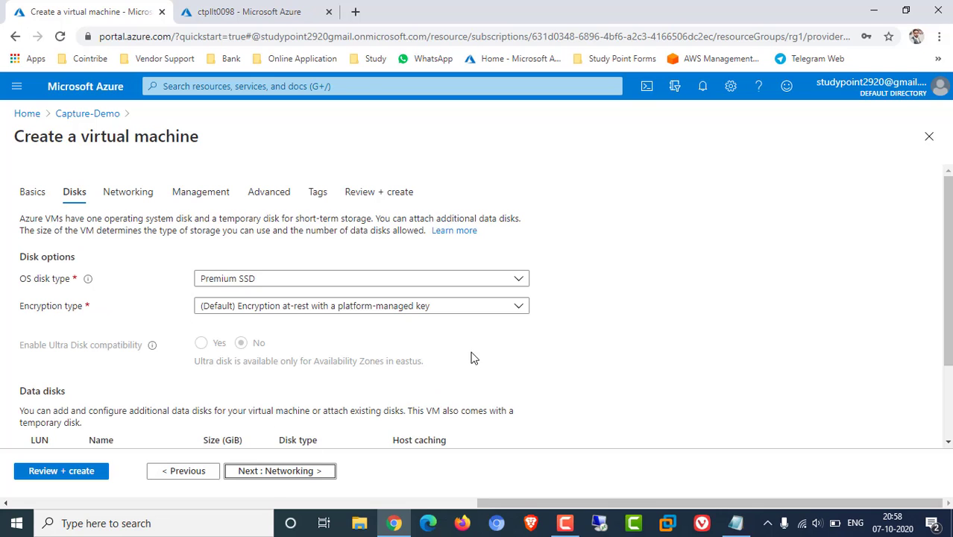
click(250, 284)
click(312, 301)
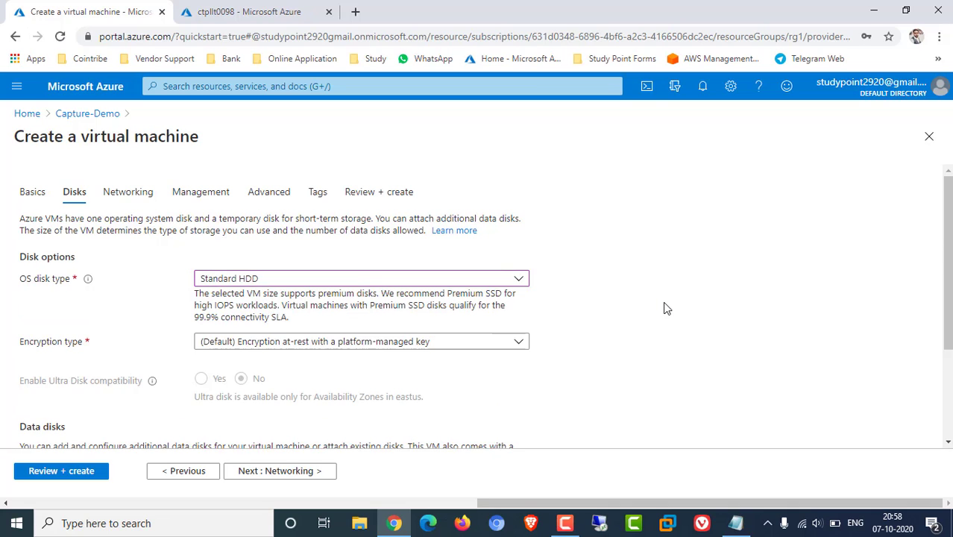
scroll(666, 309, down, 2)
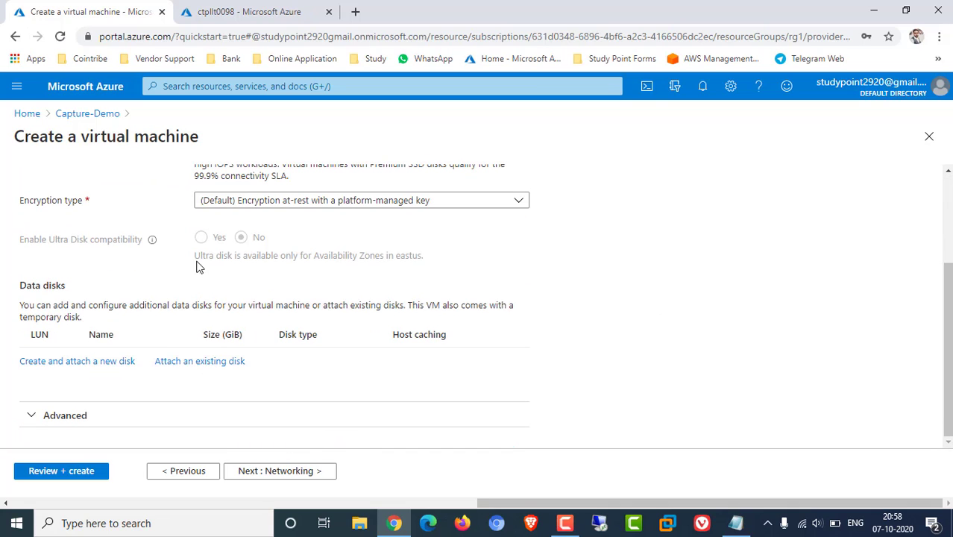
click(275, 471)
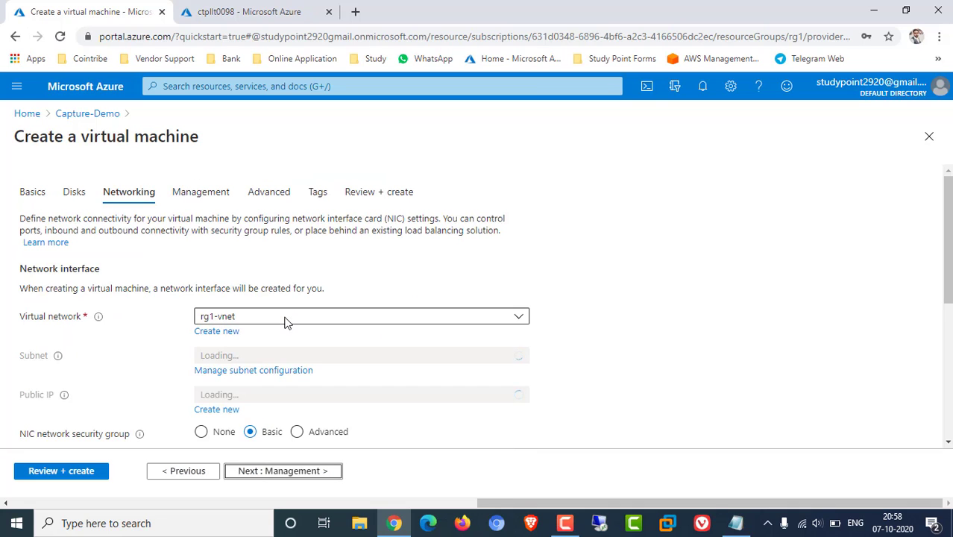
scroll(222, 278, down, 1)
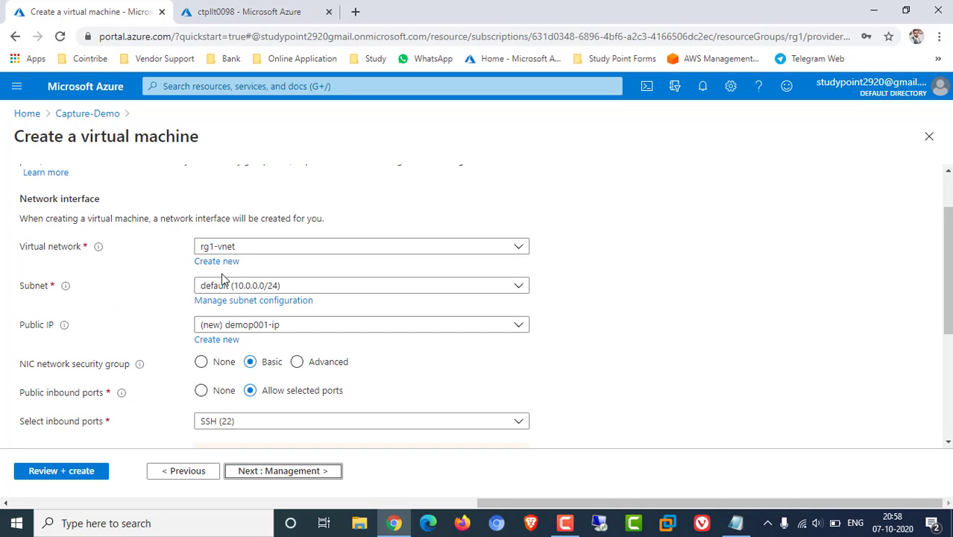
click(293, 252)
click(657, 266)
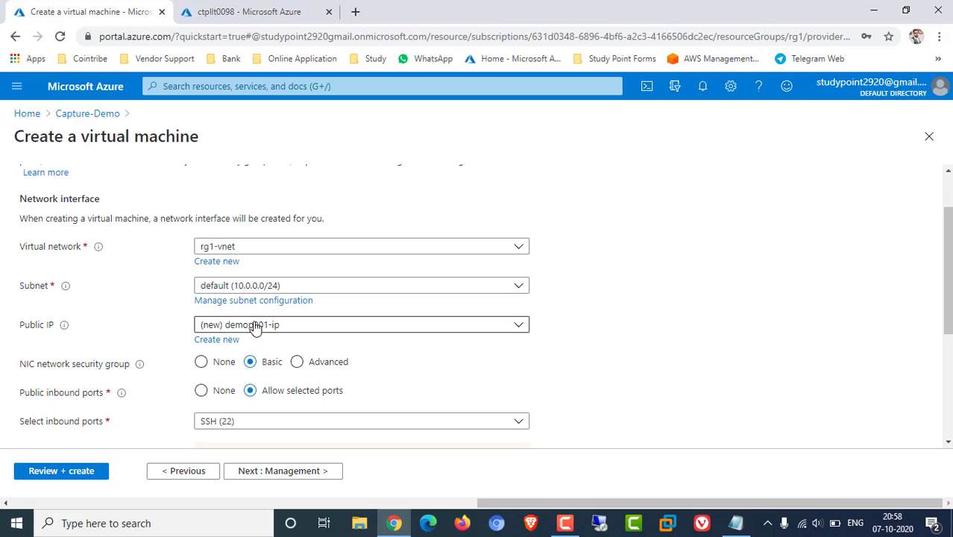
scroll(123, 355, down, 1)
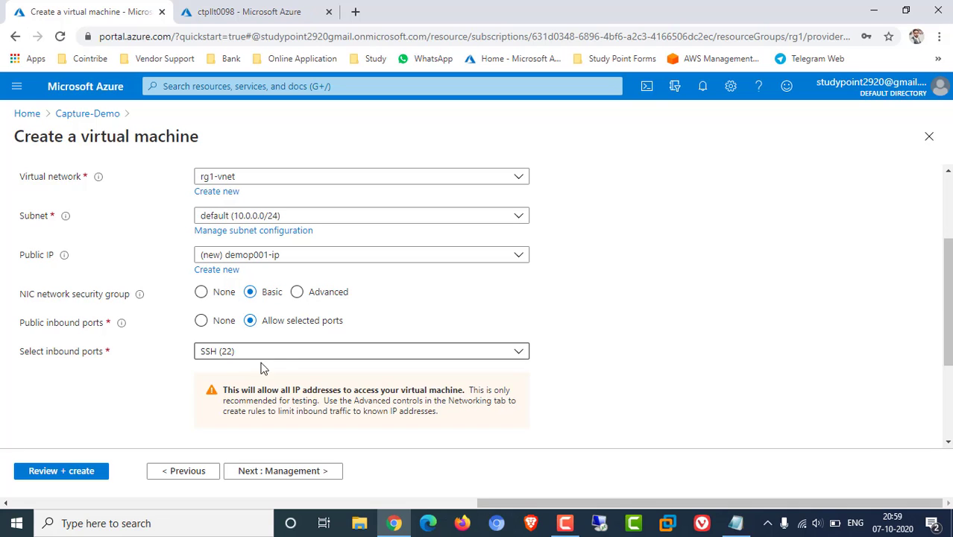
On Management, leave OS guest diagnostics off and disable boot diagnostics
click(291, 479)
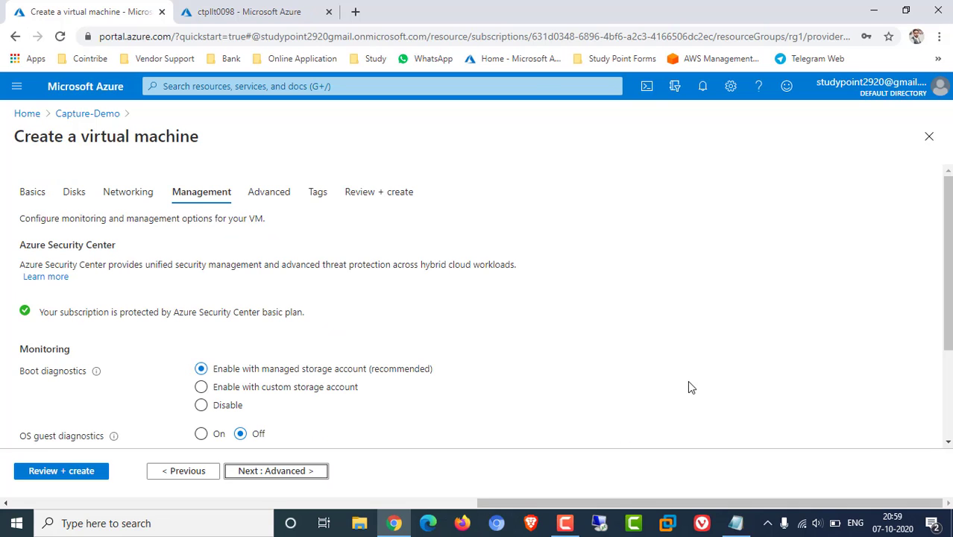
scroll(526, 398, down, 2)
click(201, 294)
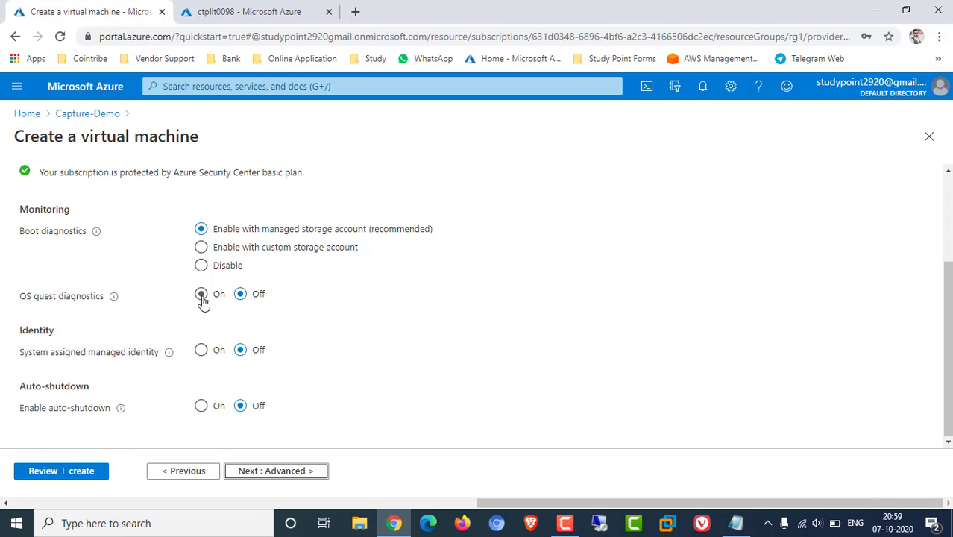
click(240, 295)
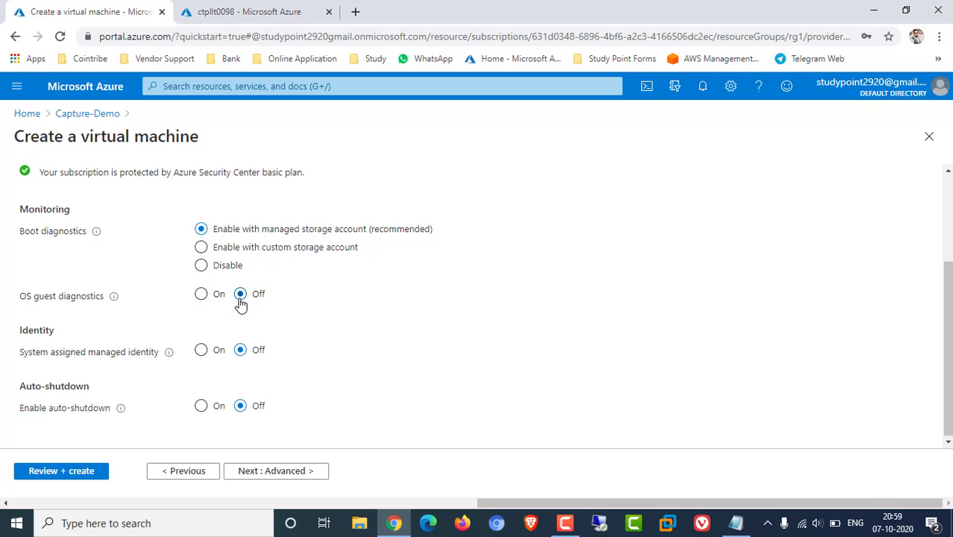
click(202, 265)
Skip through Advanced and Tags unchanged to the Review + create summary
click(279, 471)
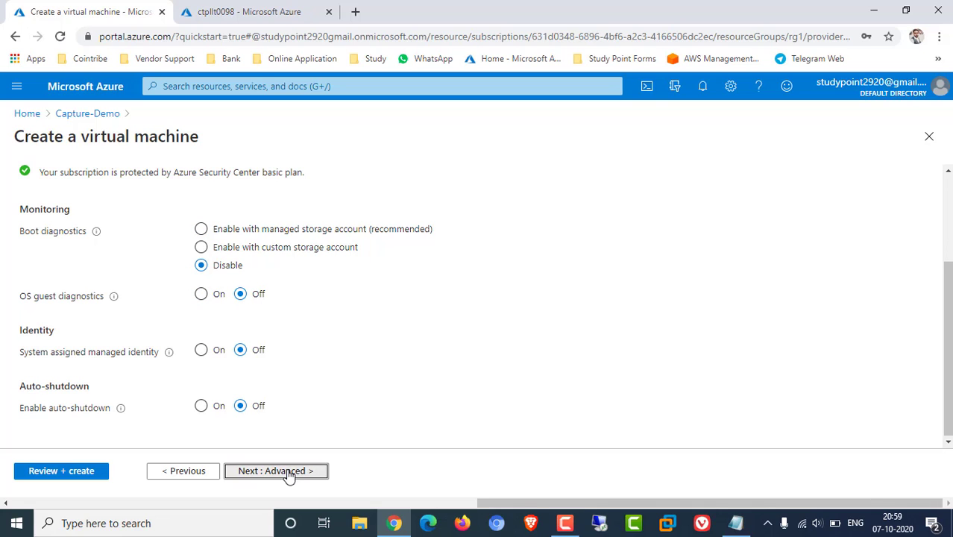
scroll(417, 387, down, 3)
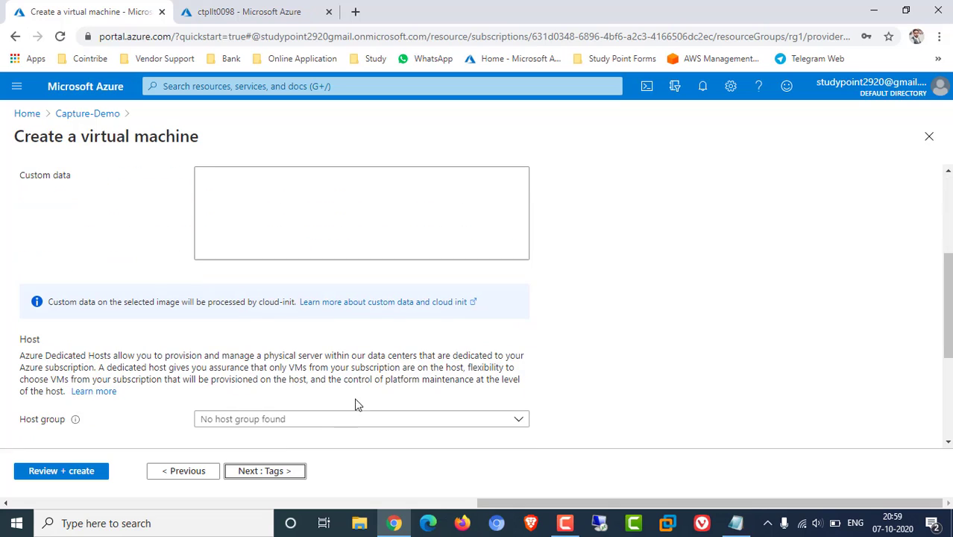
click(287, 471)
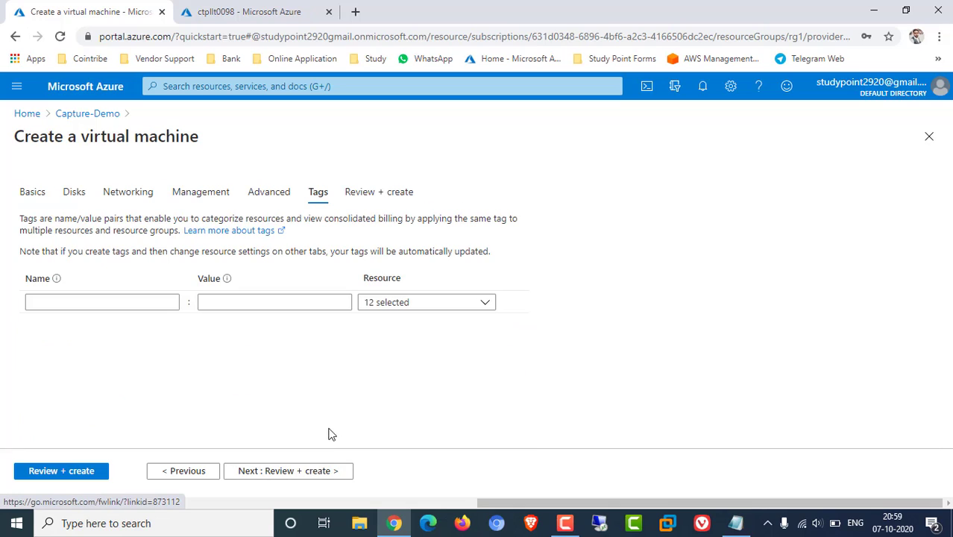
click(298, 472)
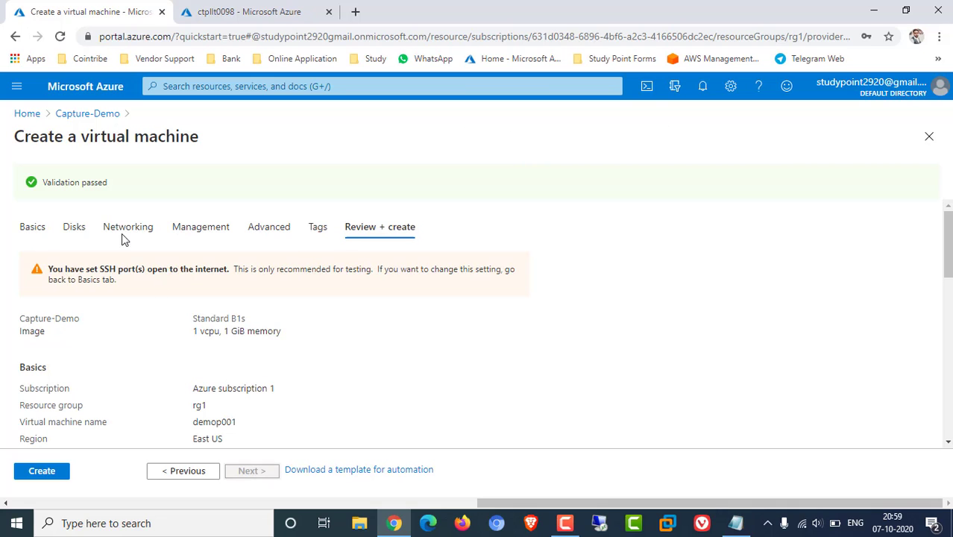
Create the demop001 VM from the Review + create tab
click(46, 476)
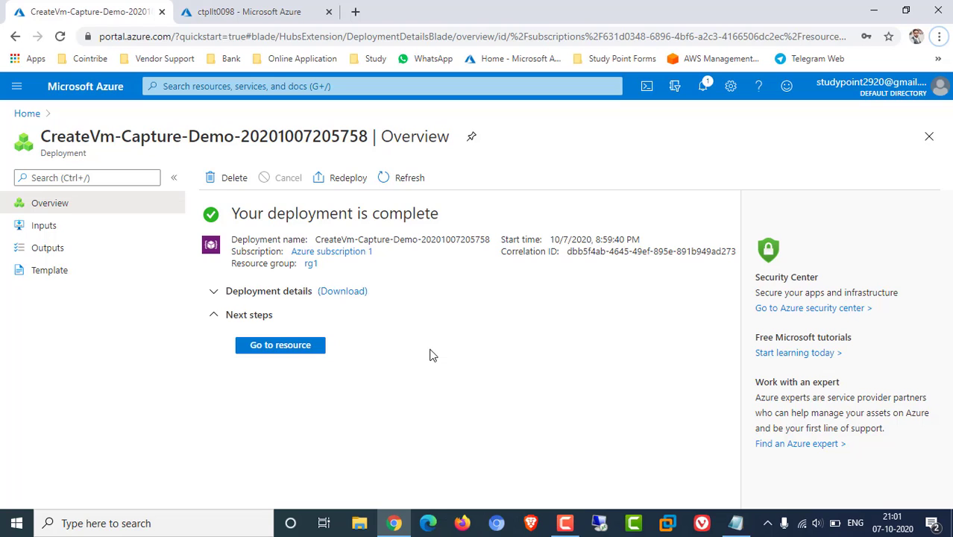
Load demop001's public IP 52.168.122.43 in a new tab, then open the VM's Networking page
click(283, 353)
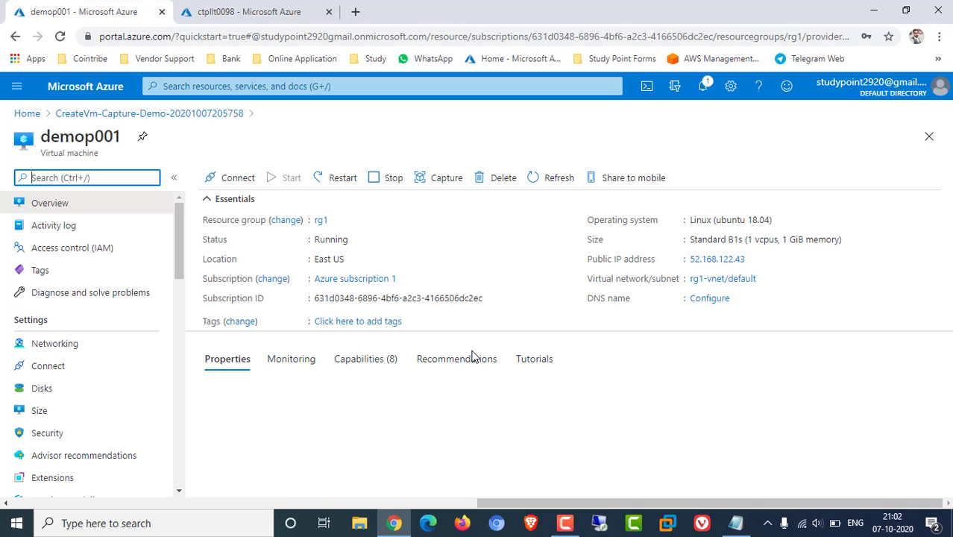
click(747, 259)
click(355, 11)
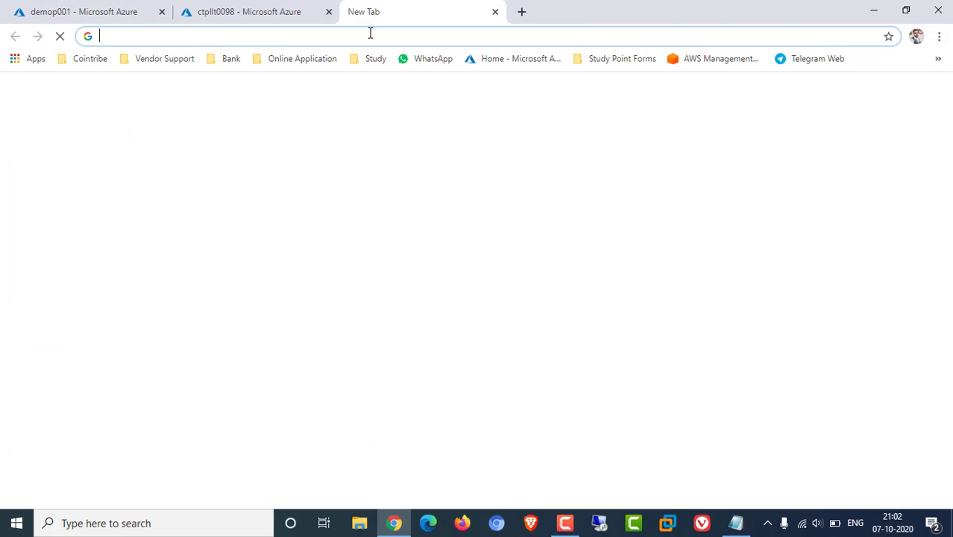
key(ctrl+v)
key(Return)
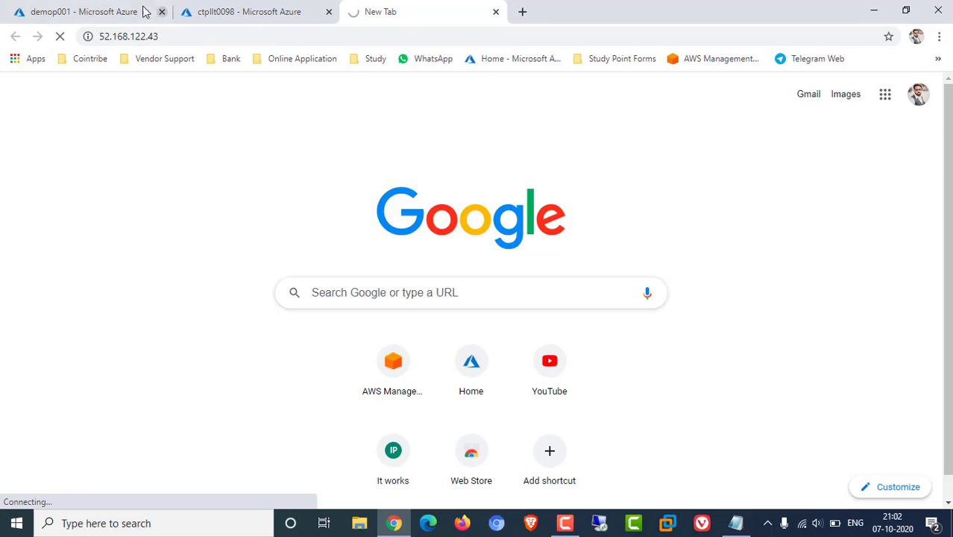
click(107, 12)
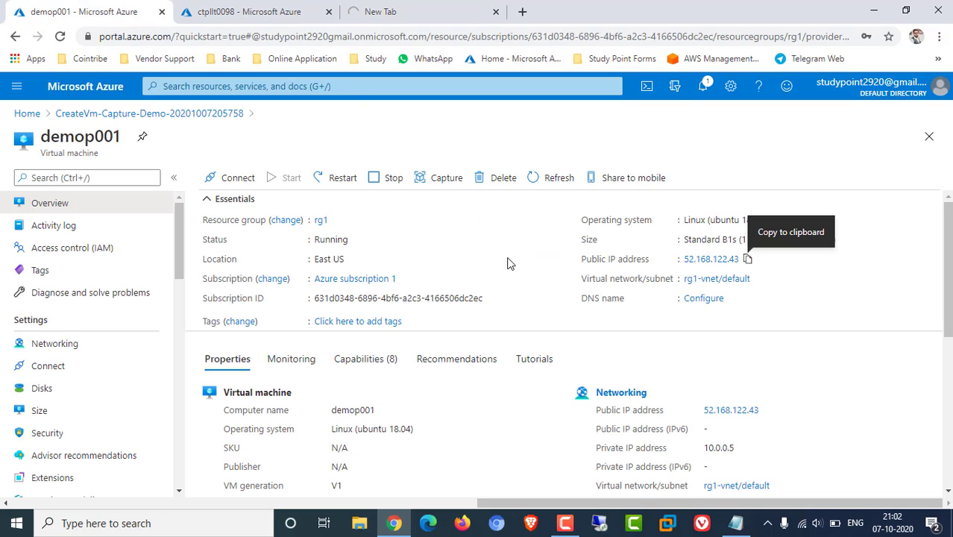
click(65, 343)
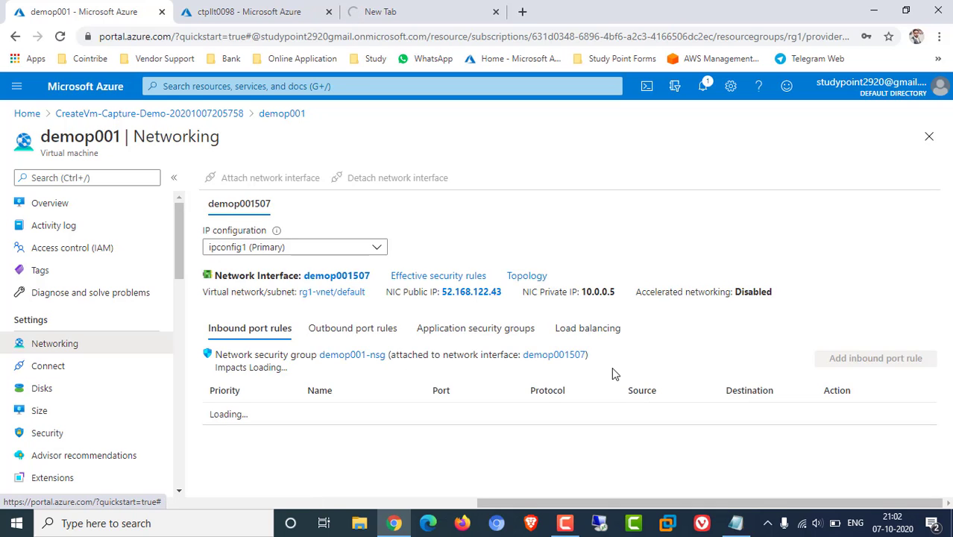
Start a new inbound rule with source Any and destination port 80
click(863, 360)
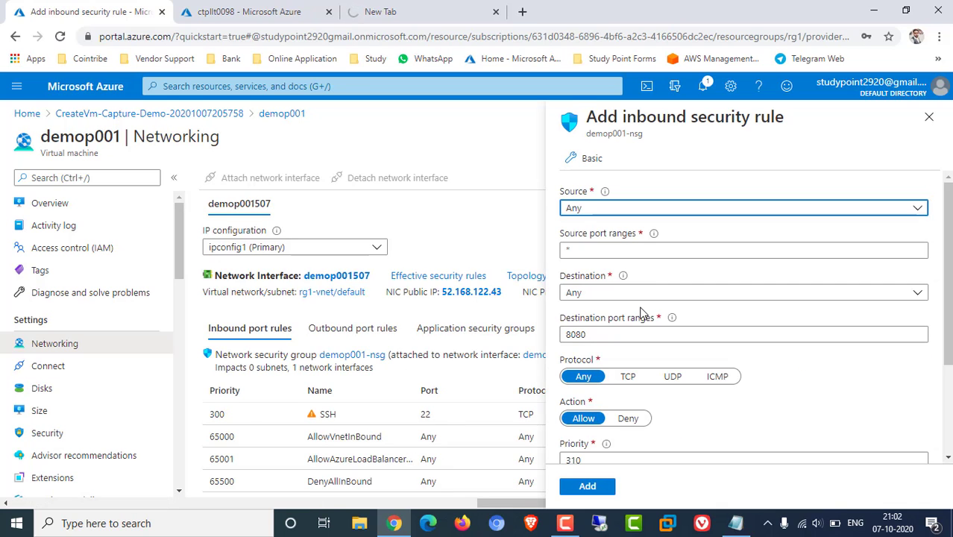
click(600, 212)
click(595, 252)
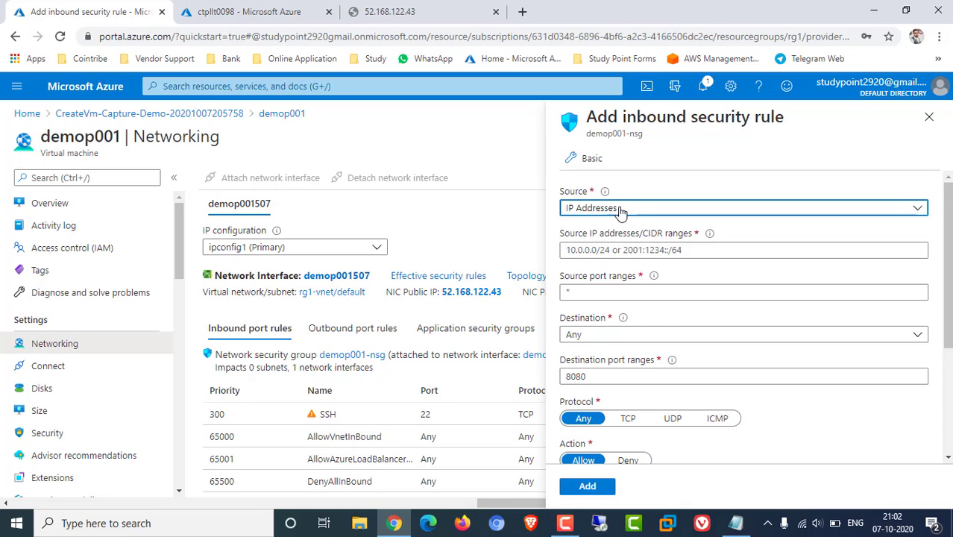
click(616, 211)
click(611, 227)
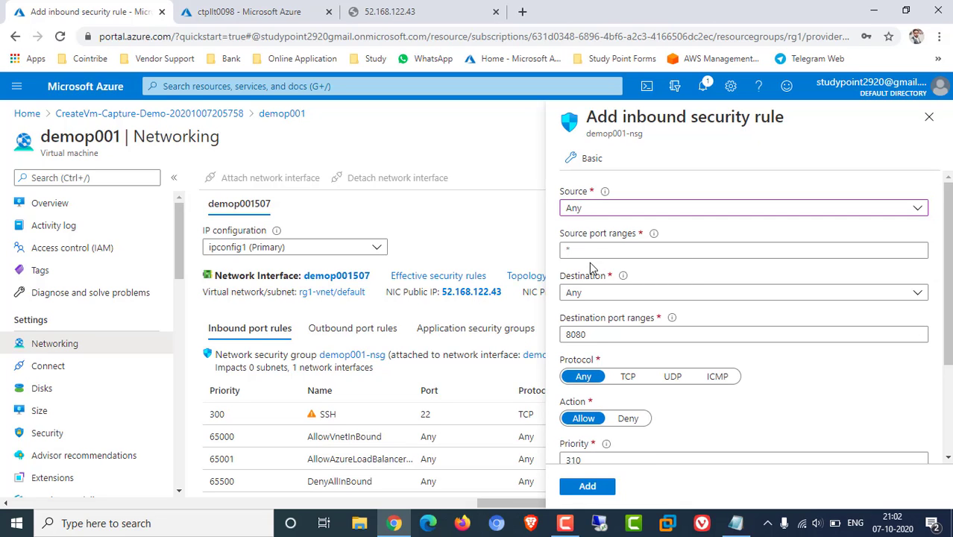
click(581, 335)
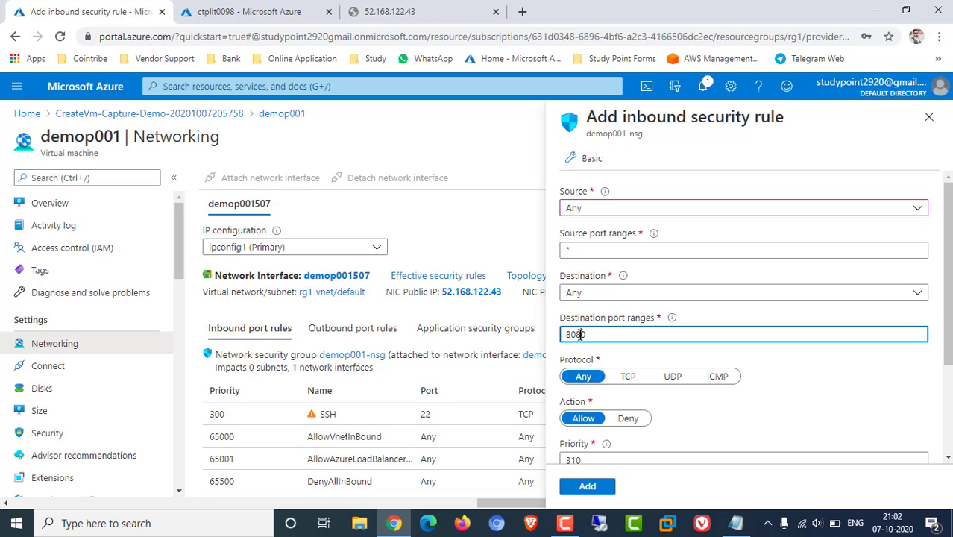
key(BackSpace)
key(BackSpace)
click(844, 392)
Set protocol Any, action Allow, name Port_80, and add the rule
scroll(847, 399, down, 1)
scroll(848, 400, down, 3)
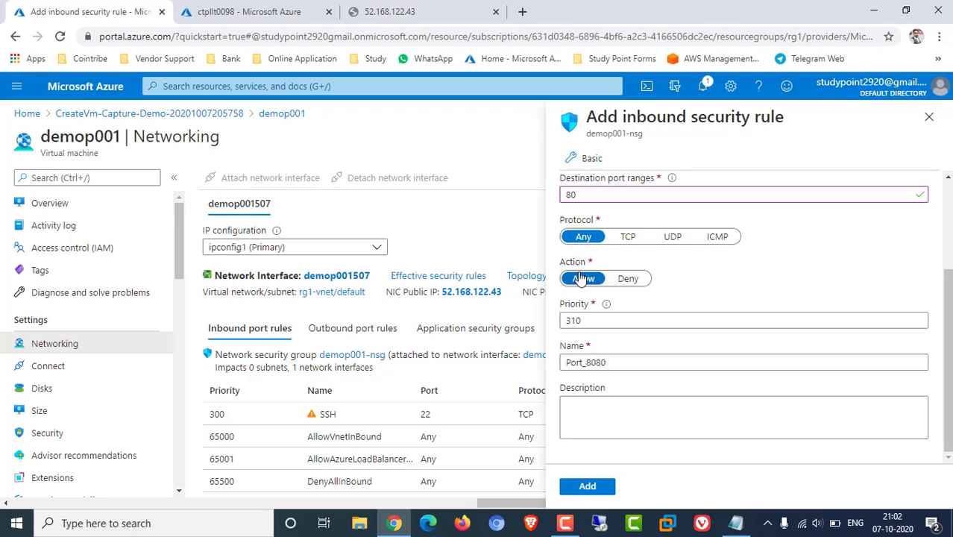
click(623, 279)
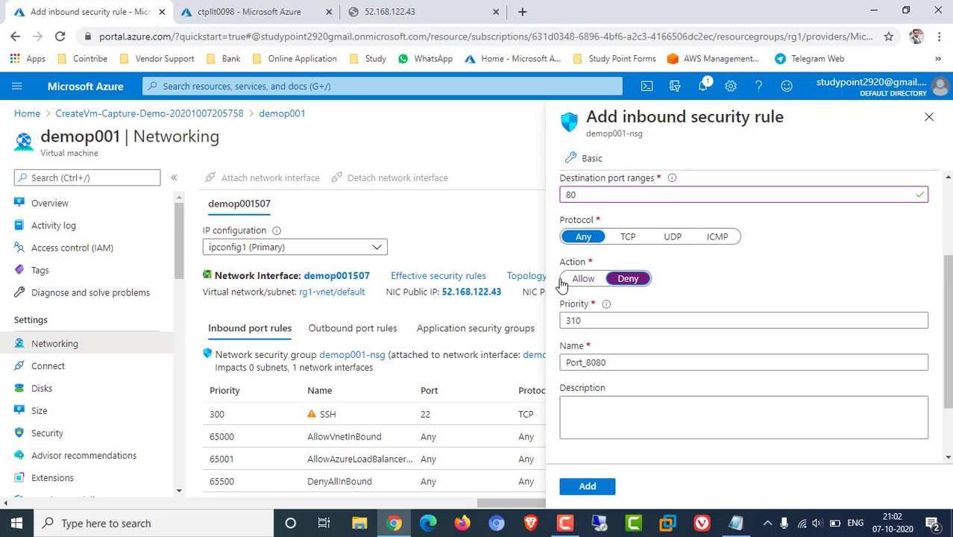
click(624, 237)
click(583, 237)
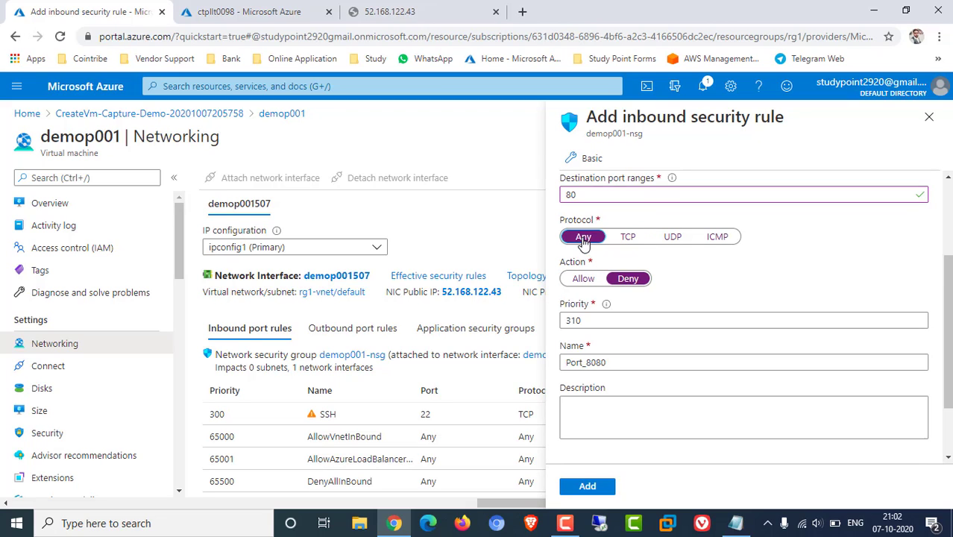
click(583, 279)
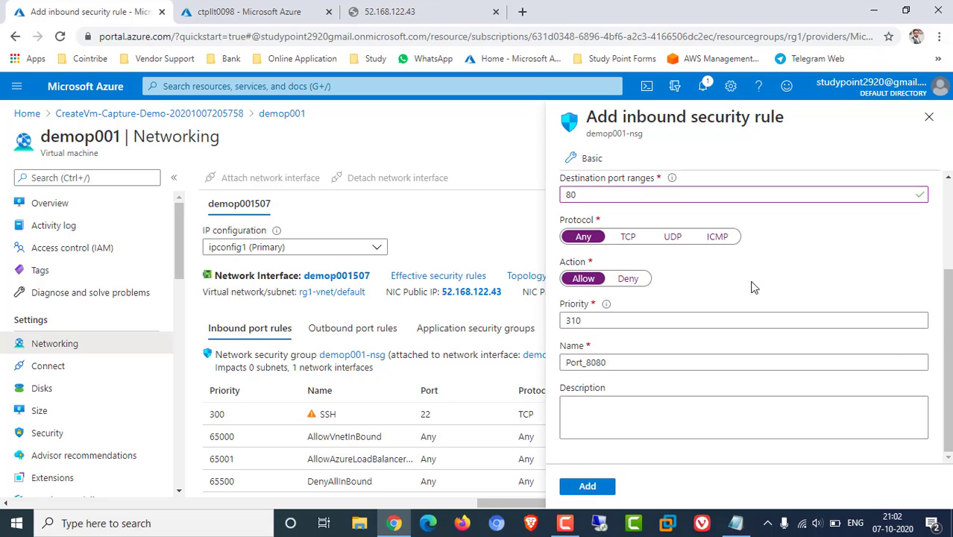
drag(591, 362, 671, 365)
text(0)
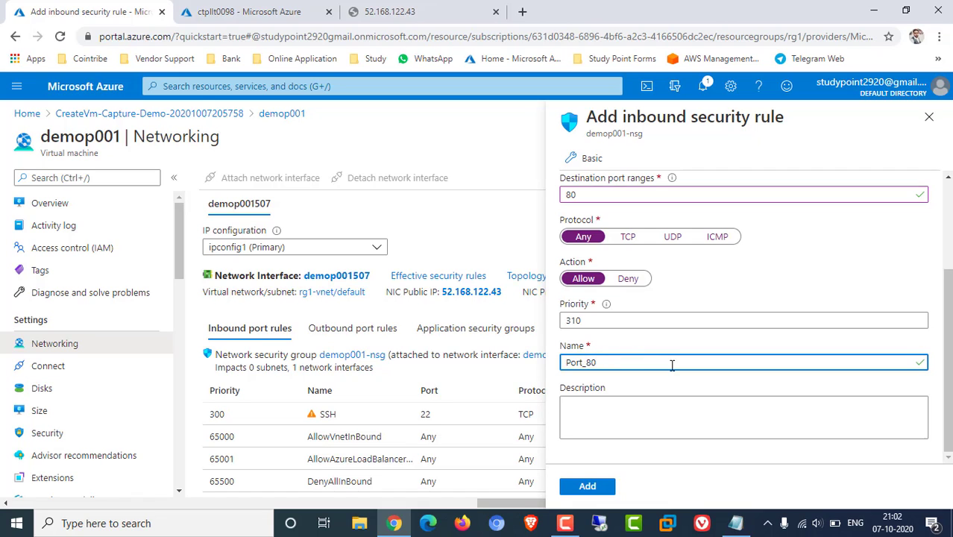
click(586, 486)
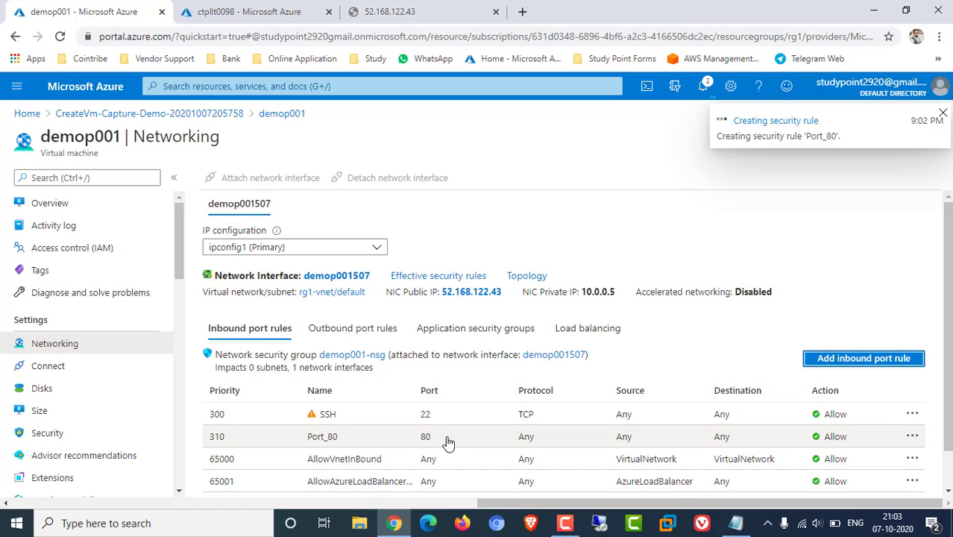
Bring the 52.168.122.43 tab to the front to check the VM's page
click(407, 9)
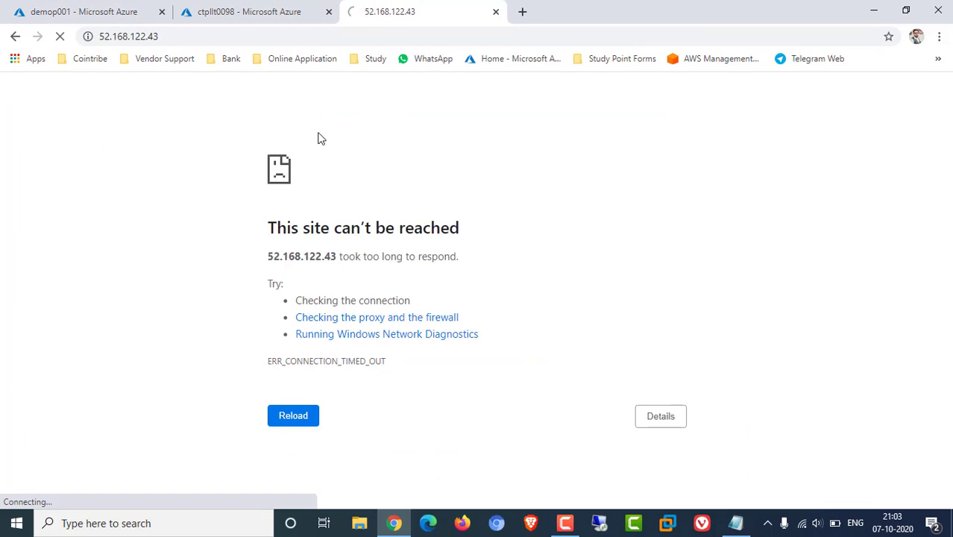